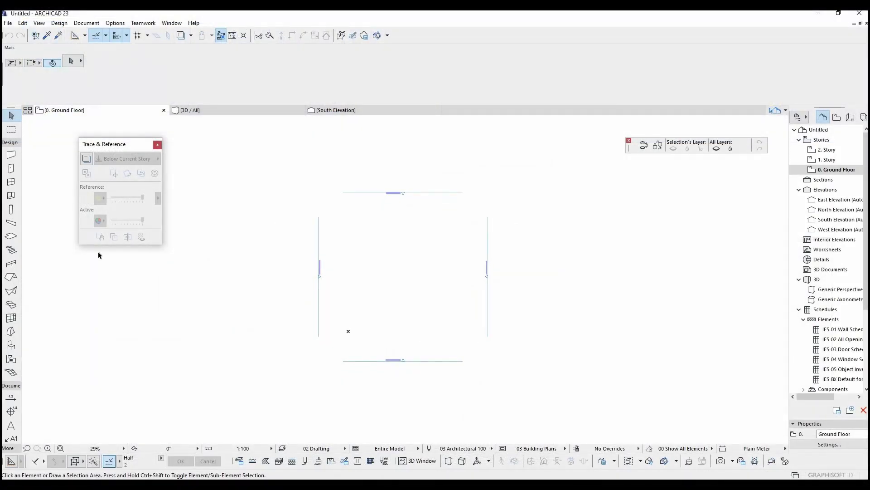
# Draw a rectangular floor slab on the ground floor with the Slab tool
pyautogui.click(12, 237)
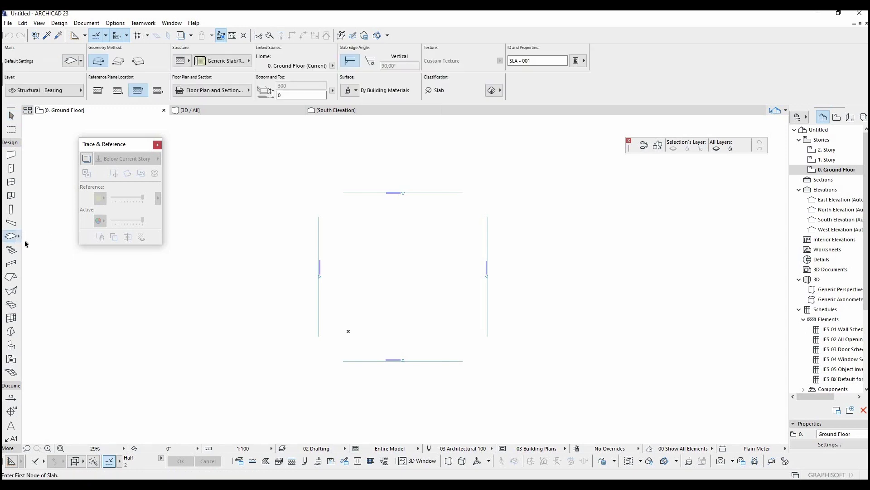
pyautogui.scroll(1, 301, 209)
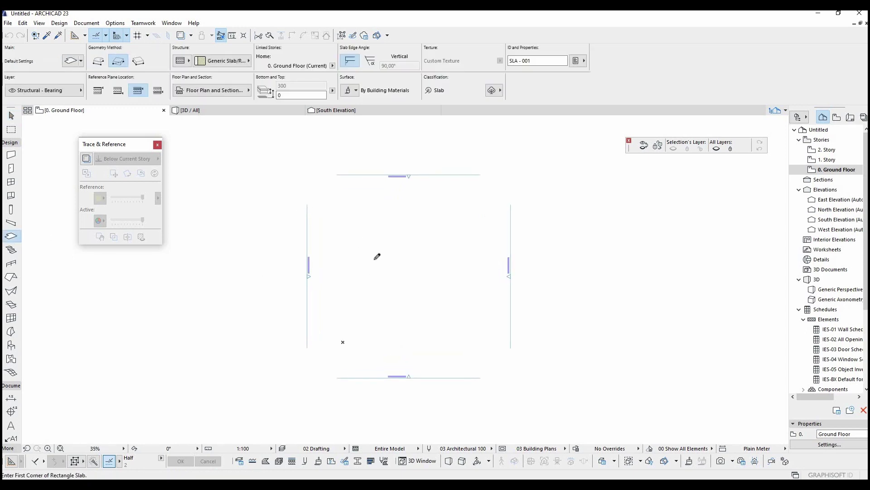
pyautogui.click(350, 239)
pyautogui.click(454, 311)
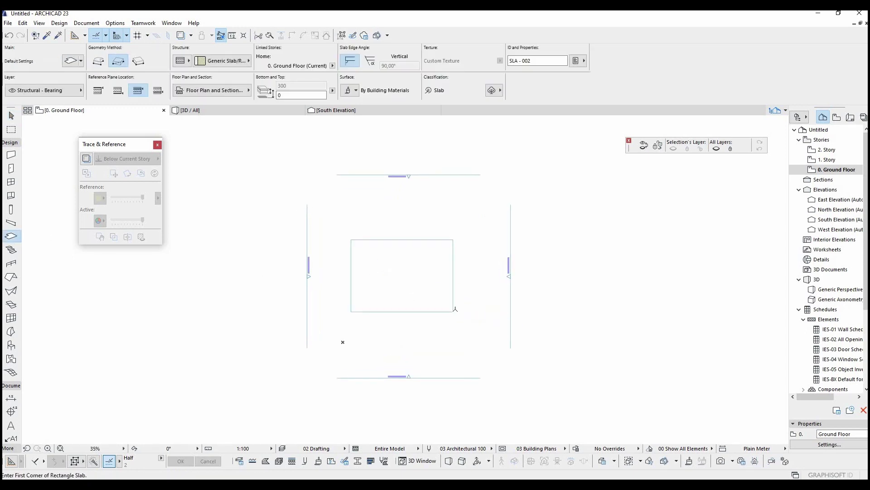
pyautogui.press('Escape')
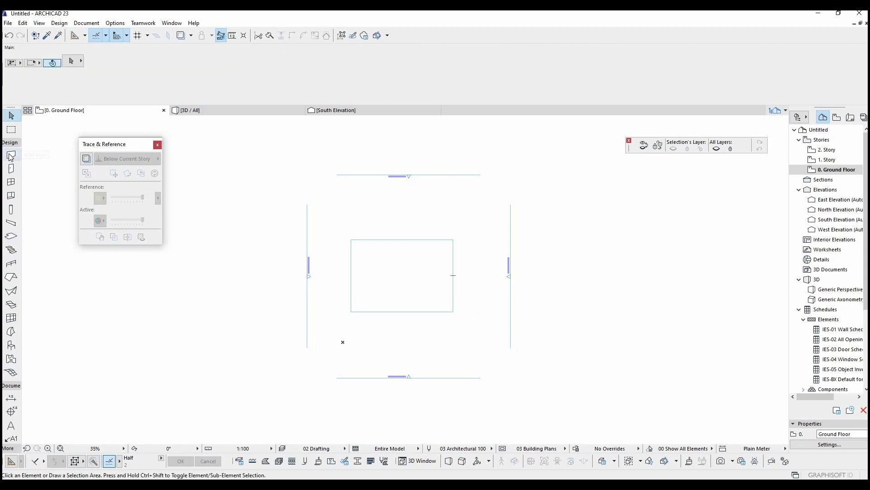
# Draw walls along the slab outline and marquee-select all the ground-floor walls
pyautogui.click(10, 155)
pyautogui.scroll(2, 333, 248)
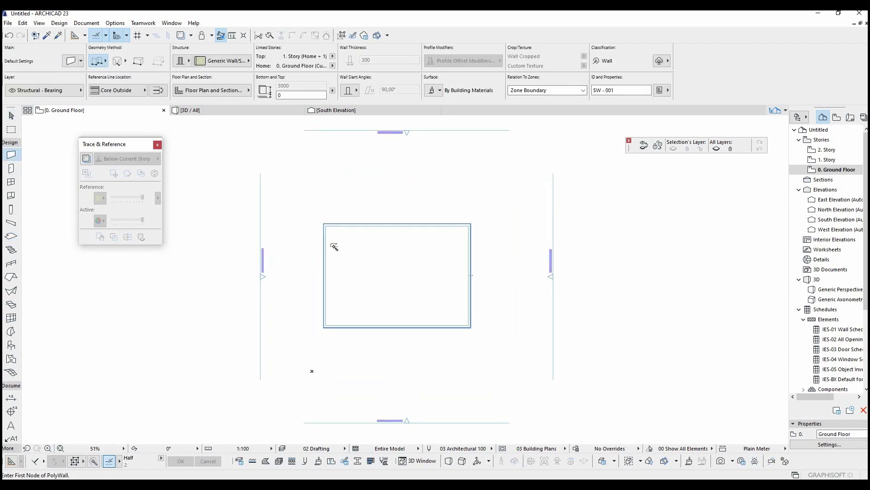
pyautogui.click(331, 245)
pyautogui.press('Escape')
pyautogui.scroll(3, 304, 197)
pyautogui.scroll(-2, 304, 197)
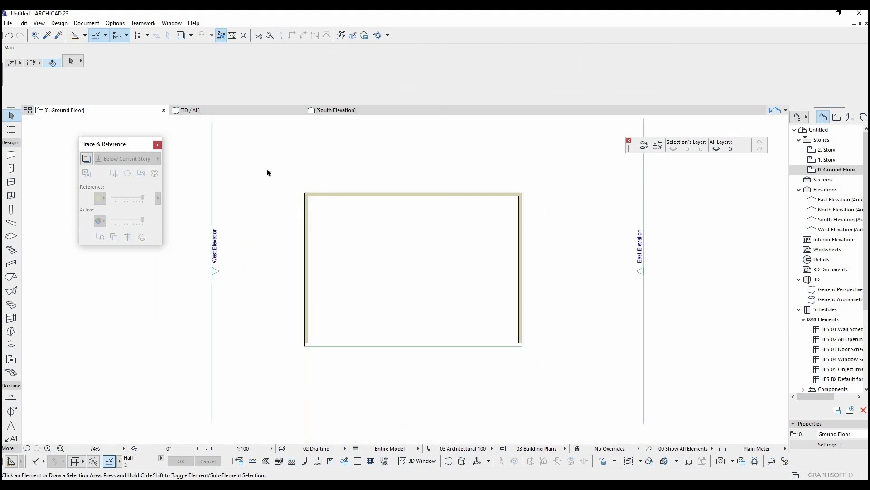
pyautogui.moveTo(278, 171); pyautogui.dragTo(528, 351)
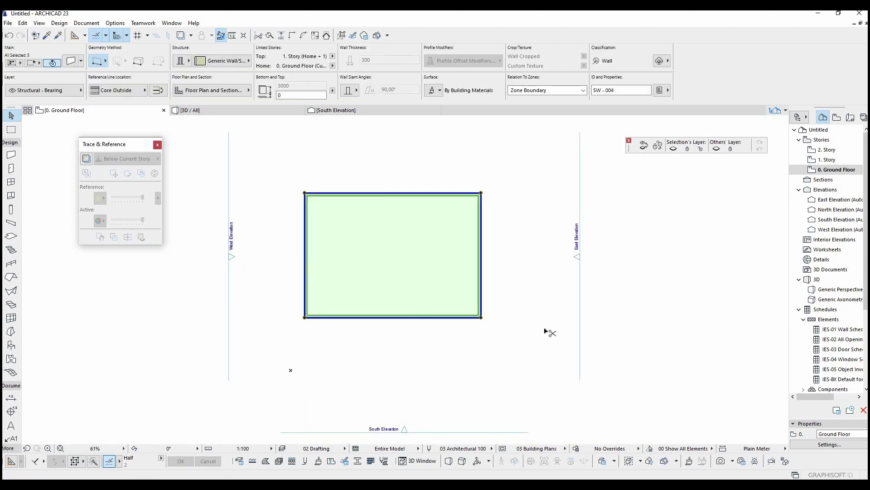
# Paste the copied ground-floor walls in place on 1. Story
pyautogui.click(827, 159)
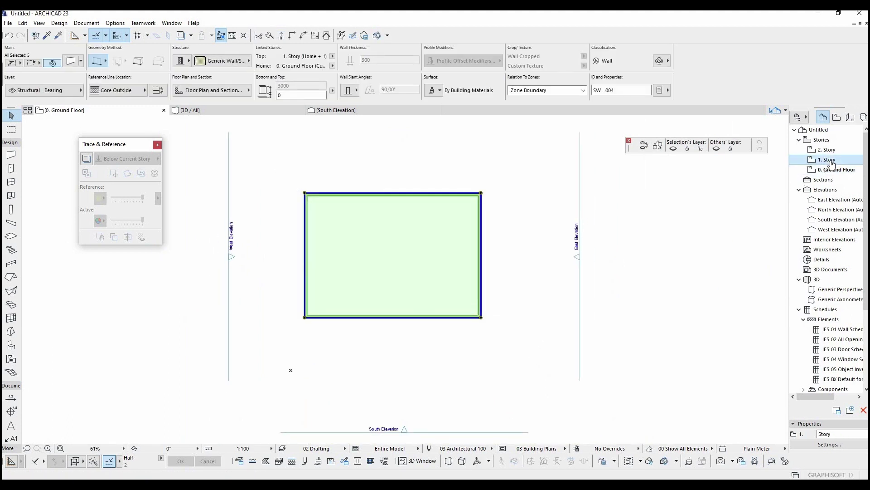
pyautogui.hotkey('ctrl', 'v')
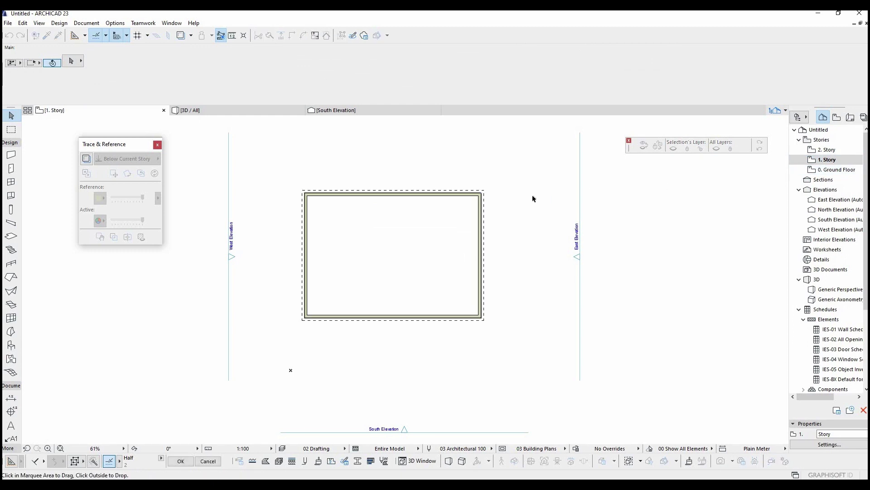
pyautogui.rightClick(536, 190)
pyautogui.click(551, 207)
# Paste the walls in place on 2. Story and view the building in 3D
pyautogui.hotkey('ctrl', 'Up')
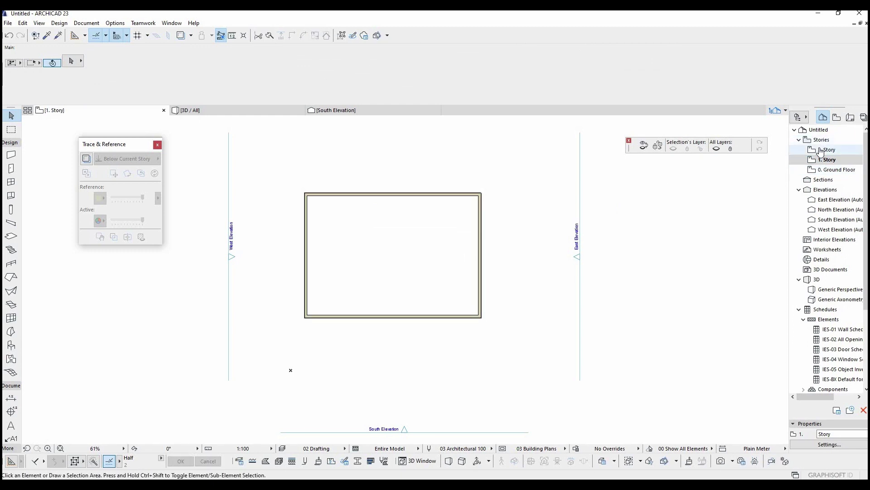
pyautogui.hotkey('ctrl', 'v')
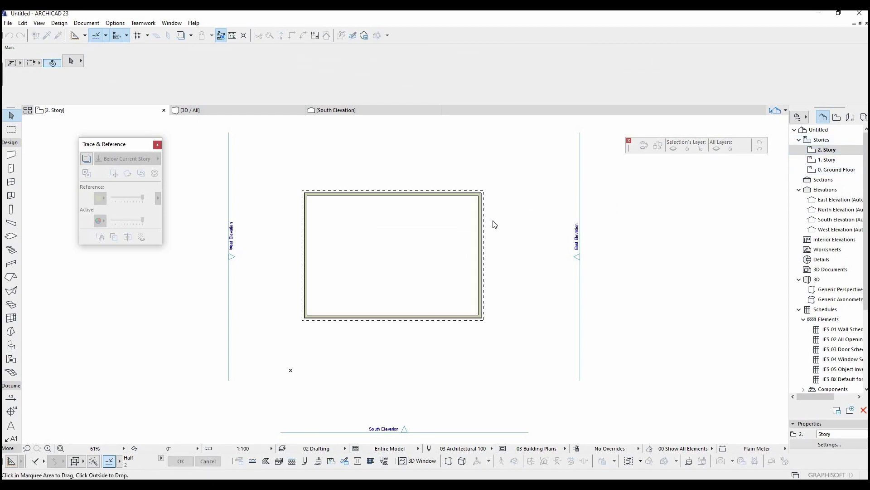
pyautogui.rightClick(493, 222)
pyautogui.click(510, 239)
pyautogui.moveTo(482, 233); pyautogui.dragTo(497, 251, button='middle')
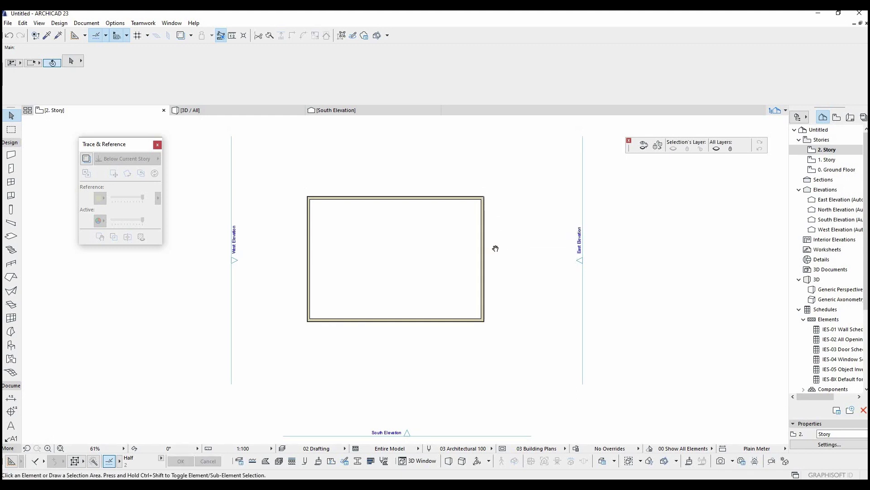
pyautogui.press('F3')
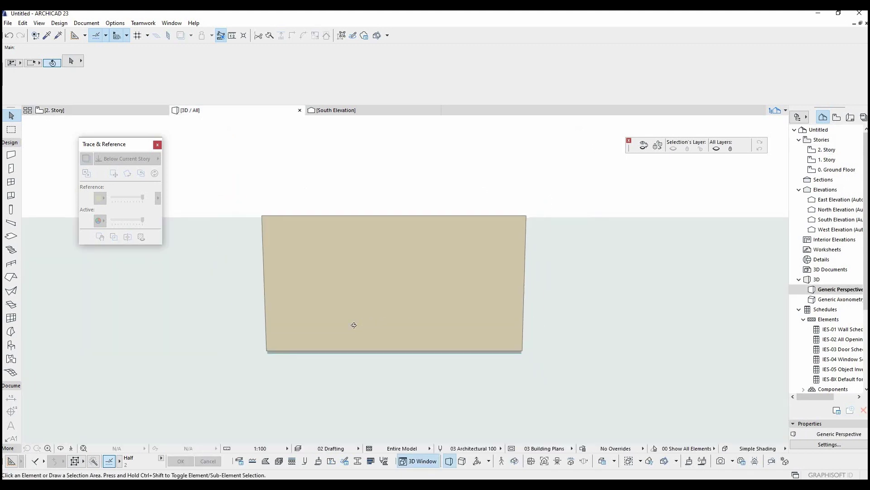
# Select and deselect the walls in 3D, then return to the 2. Story plan for an opening
pyautogui.hotkey('ctrl', 'a')
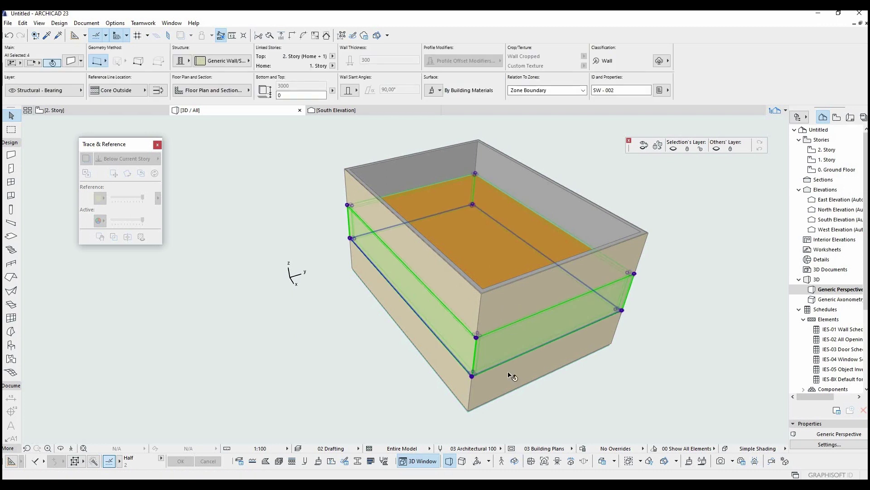
pyautogui.press('Escape')
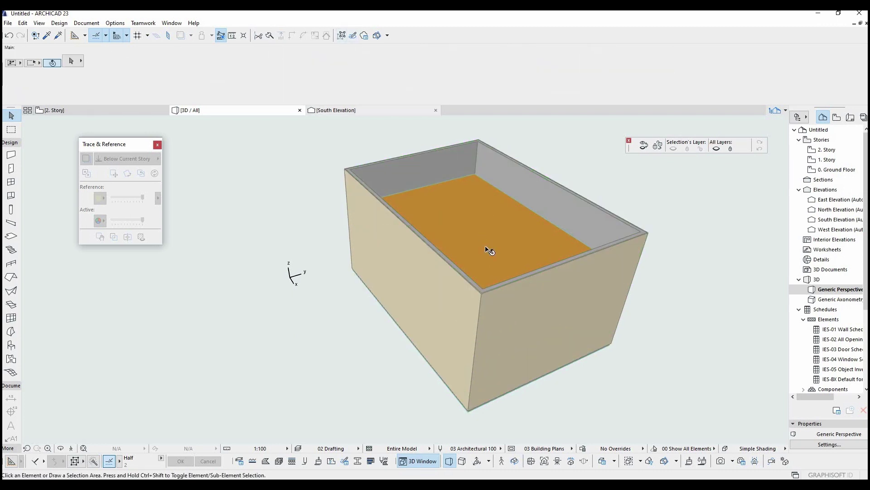
pyautogui.press('F2')
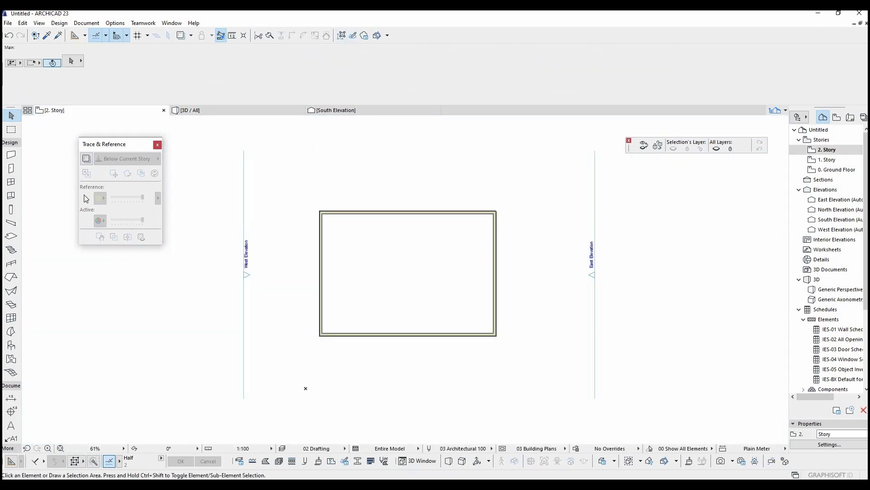
pyautogui.click(11, 195)
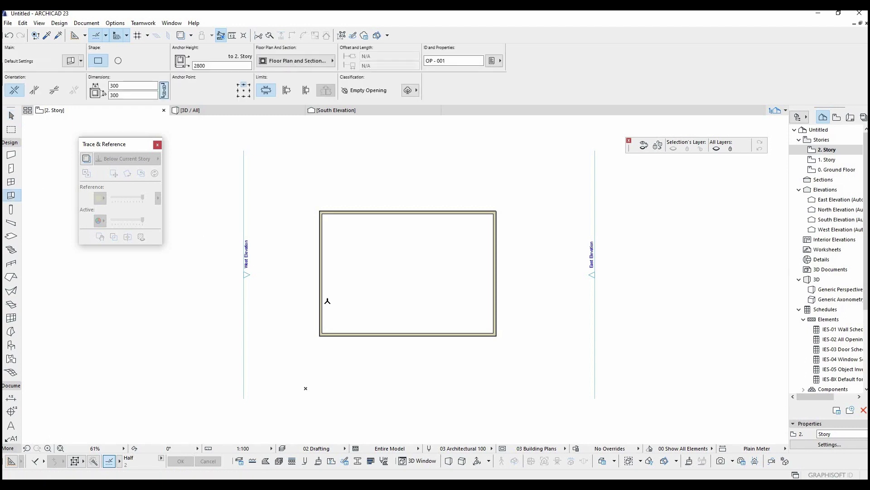
pyautogui.scroll(5, 382, 309)
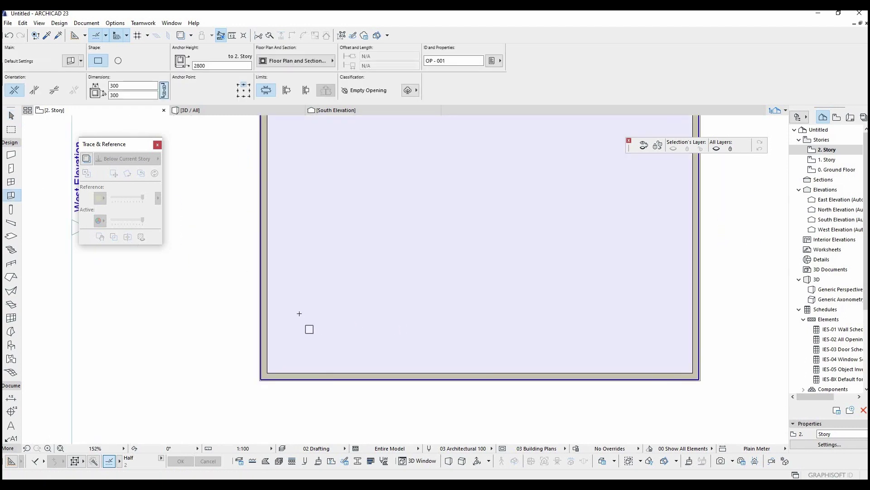
# Place a small opening on the 2. Story slab and check it in 3D
pyautogui.click(303, 316)
pyautogui.scroll(6, 305, 316)
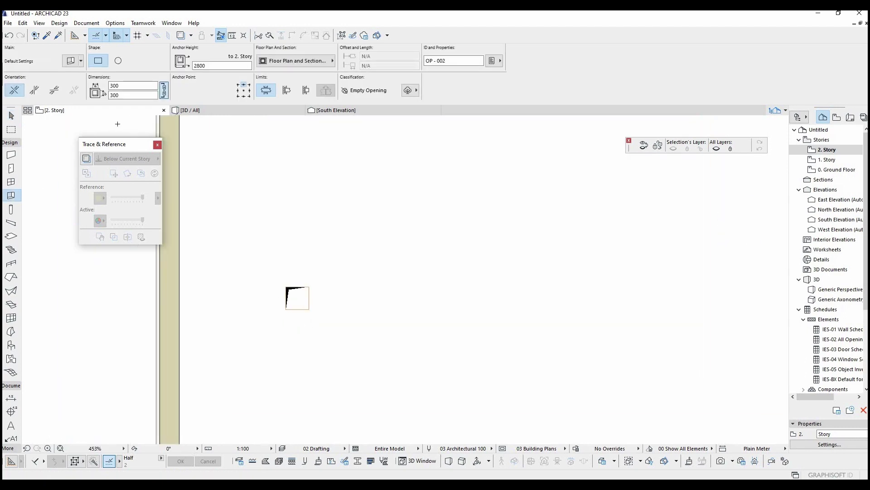
pyautogui.moveTo(360, 222); pyautogui.dragTo(327, 226, button='middle')
pyautogui.press('F3')
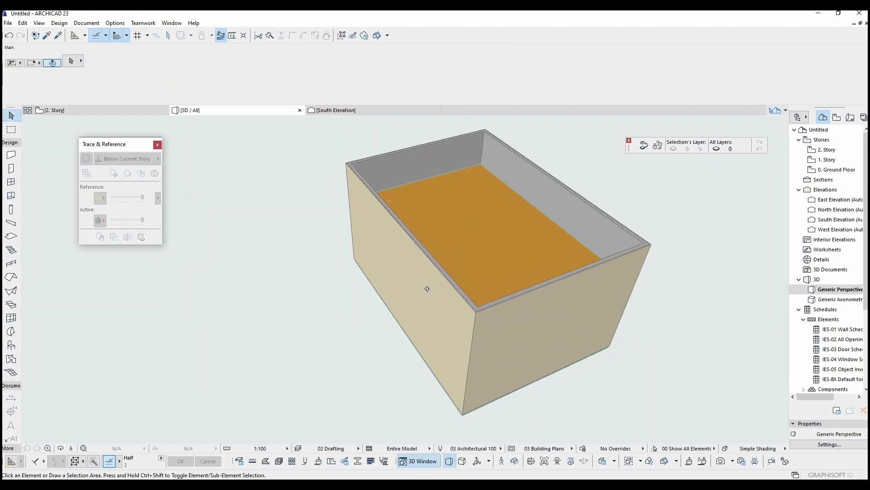
pyautogui.keyDown('shift'); pyautogui.moveTo(508, 228); pyautogui.dragTo(414, 276, button='middle'); pyautogui.keyUp('shift')
pyautogui.scroll(3, 415, 245)
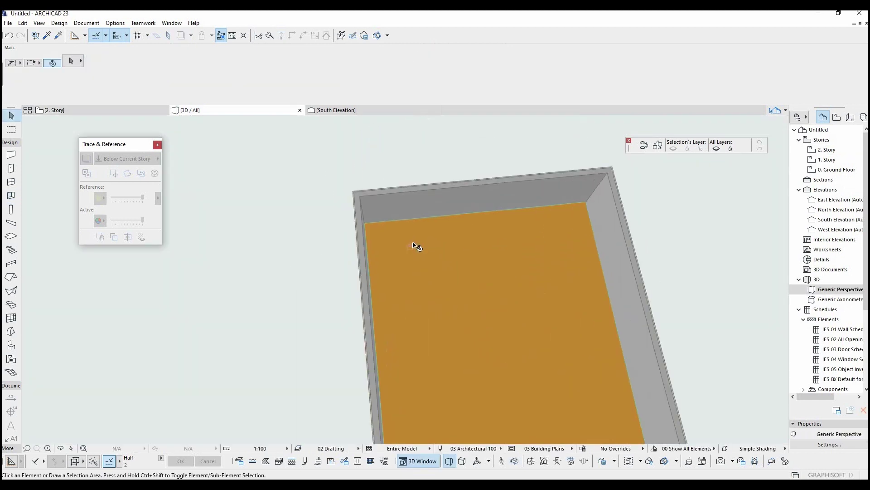
pyautogui.scroll(3, 413, 240)
pyautogui.scroll(2, 411, 240)
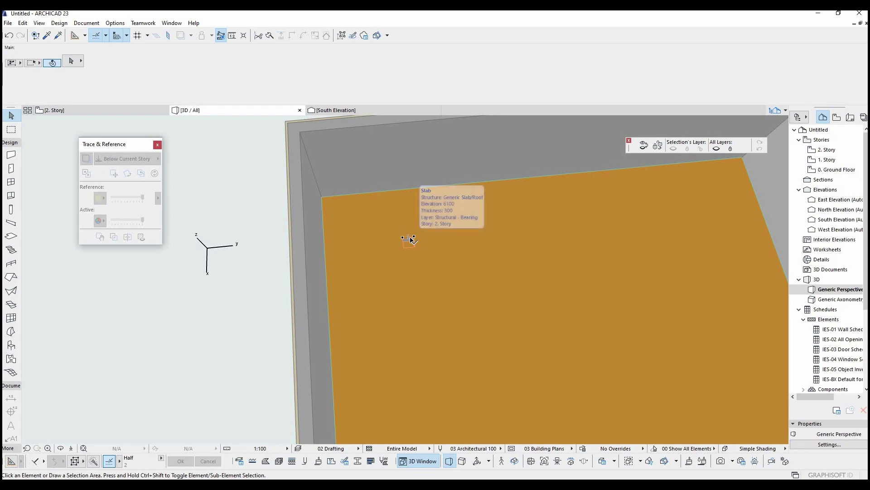
pyautogui.press('F2')
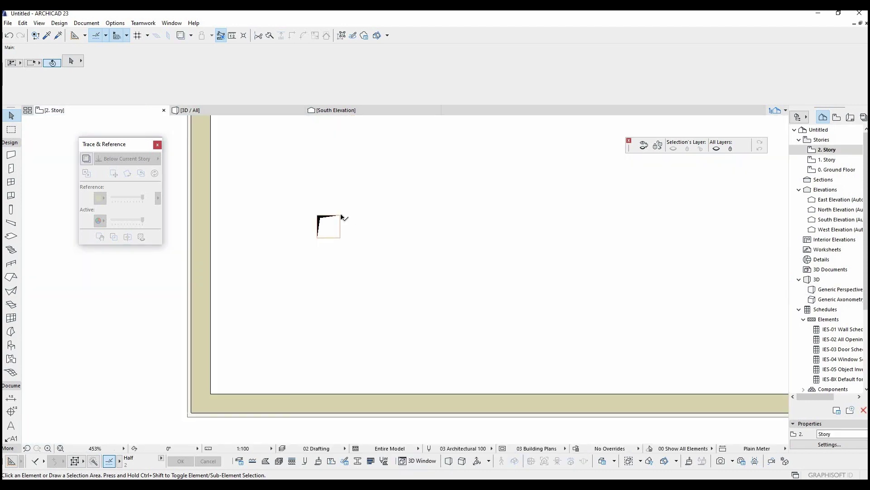
# Resize the opening to 3000 × 3000 mm, move it into the room corner, and check in 3D
pyautogui.click(342, 217)
pyautogui.write('300')
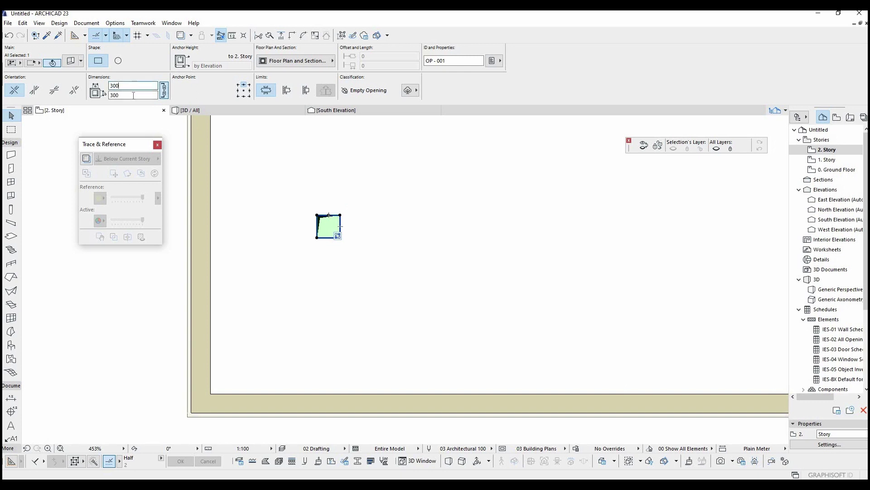
pyautogui.write('0')
pyautogui.press('Return')
pyautogui.scroll(-4, 430, 274)
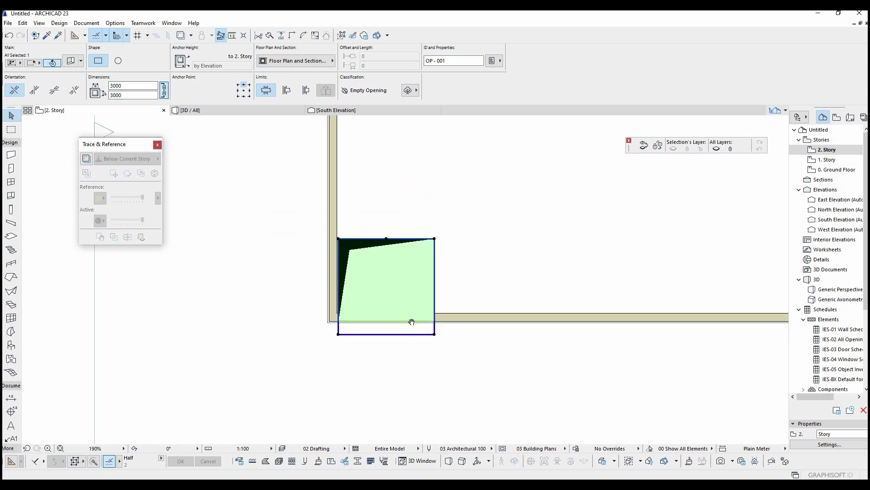
pyautogui.scroll(1, 357, 347)
pyautogui.hotkey('ctrl', 'd')
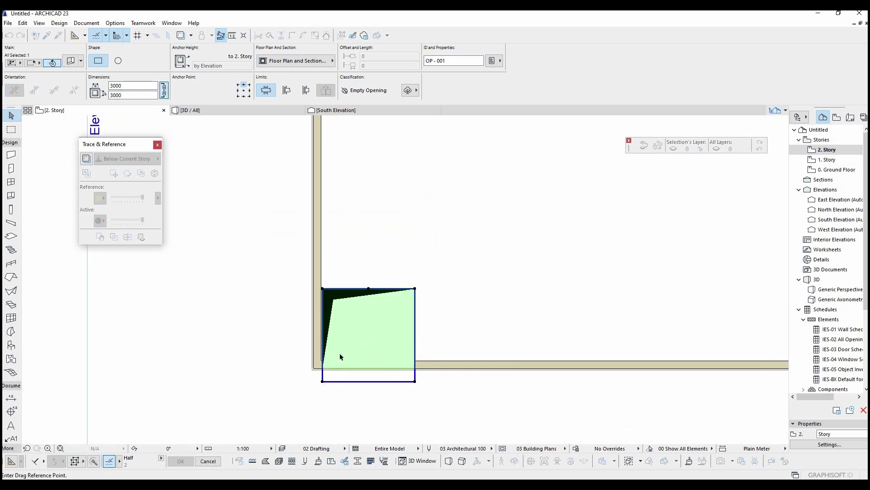
pyautogui.click(321, 381)
pyautogui.click(322, 360)
pyautogui.click(436, 327)
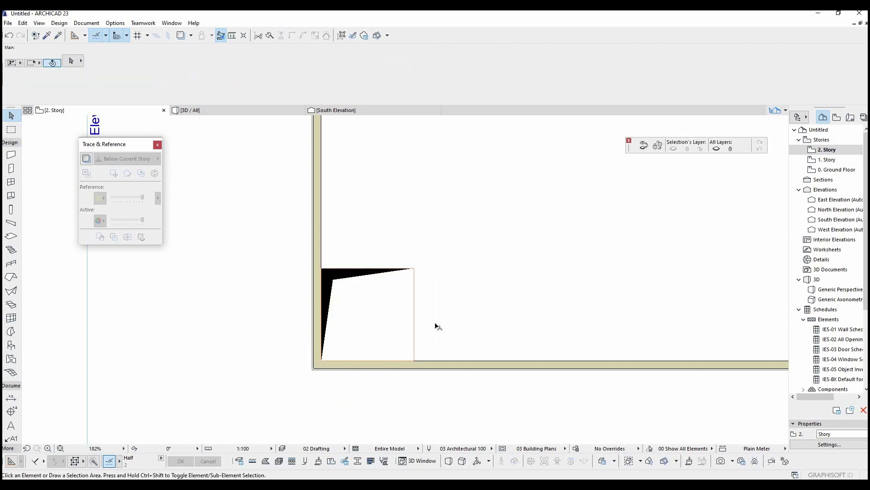
pyautogui.scroll(-3, 436, 326)
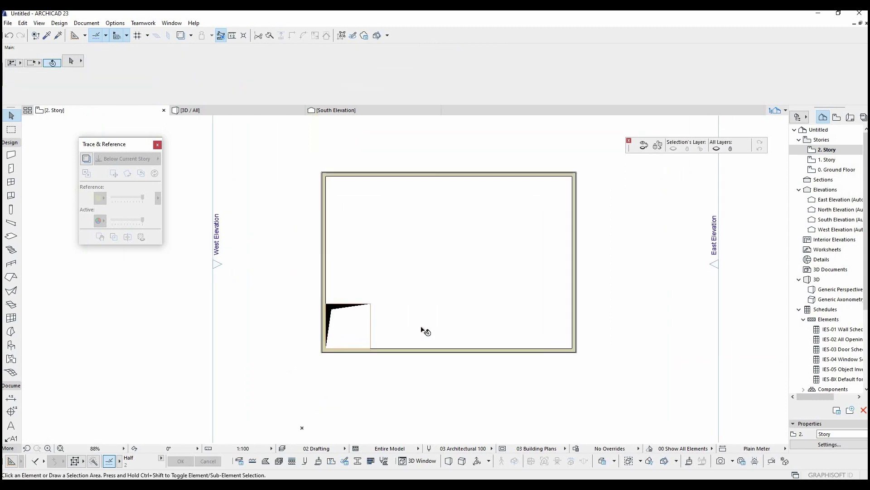
pyautogui.press('F3')
pyautogui.moveTo(413, 322)
pyautogui.keyDown('shift'); pyautogui.mouseDown(button='middle')
pyautogui.moveTo(443, 228)
pyautogui.moveTo(398, 280)
pyautogui.moveTo(404, 226)
pyautogui.moveTo(467, 243)
pyautogui.mouseUp(button='middle'); pyautogui.keyUp('shift')
# Give the corner slab opening a -6200 offset and view the slab from above
pyautogui.click(385, 294)
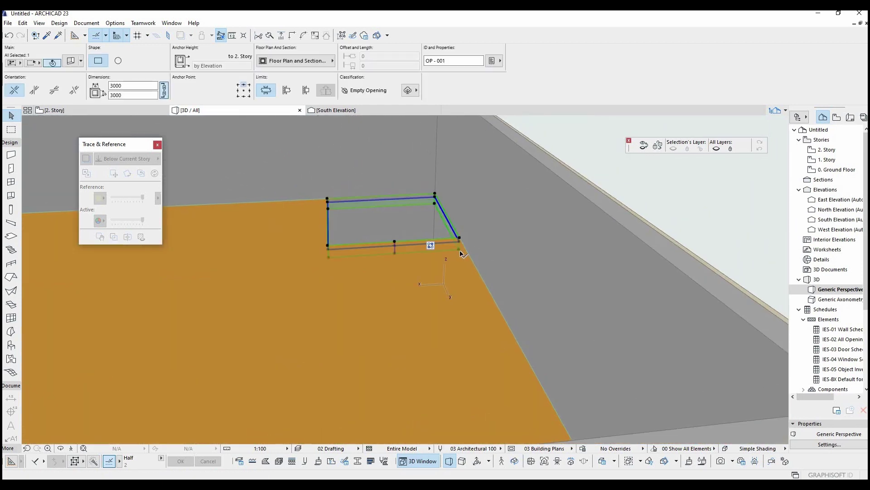
pyautogui.click(460, 240)
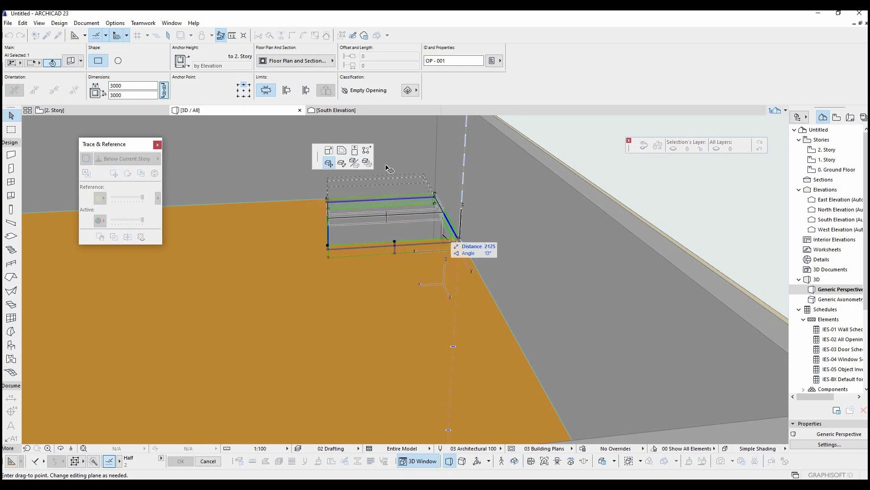
pyautogui.click(354, 155)
pyautogui.click(407, 334)
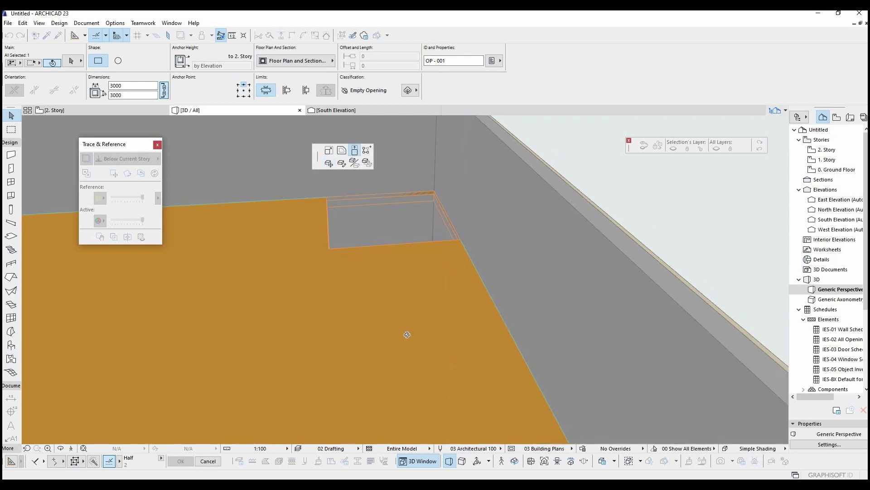
pyautogui.keyDown('shift'); pyautogui.moveTo(407, 334); pyautogui.dragTo(416, 390, button='middle'); pyautogui.keyUp('shift')
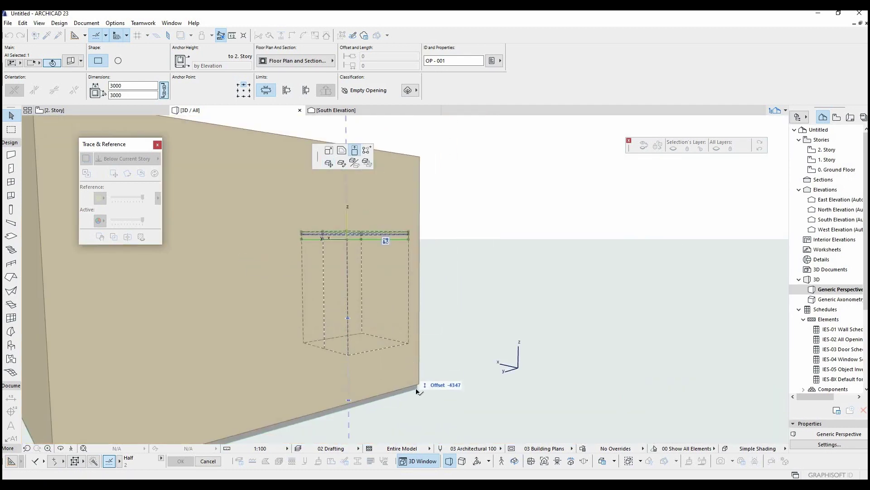
pyautogui.keyDown('shift'); pyautogui.moveTo(419, 389); pyautogui.dragTo(415, 270, button='middle'); pyautogui.keyUp('shift')
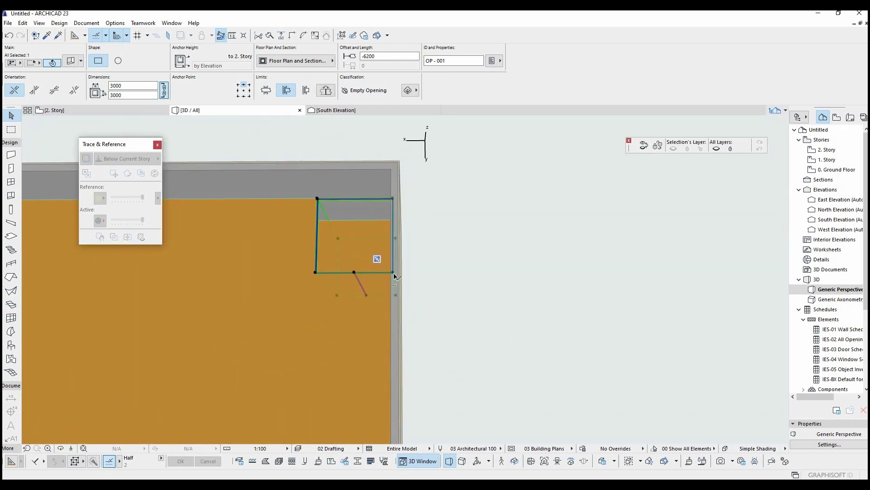
pyautogui.click(394, 275)
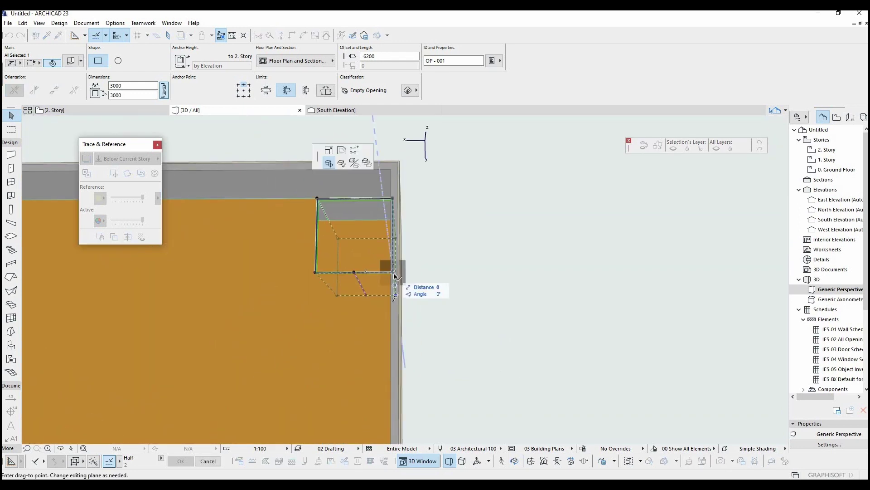
# Connect the corner opening to cut both the upper and lower slabs
pyautogui.click(354, 150)
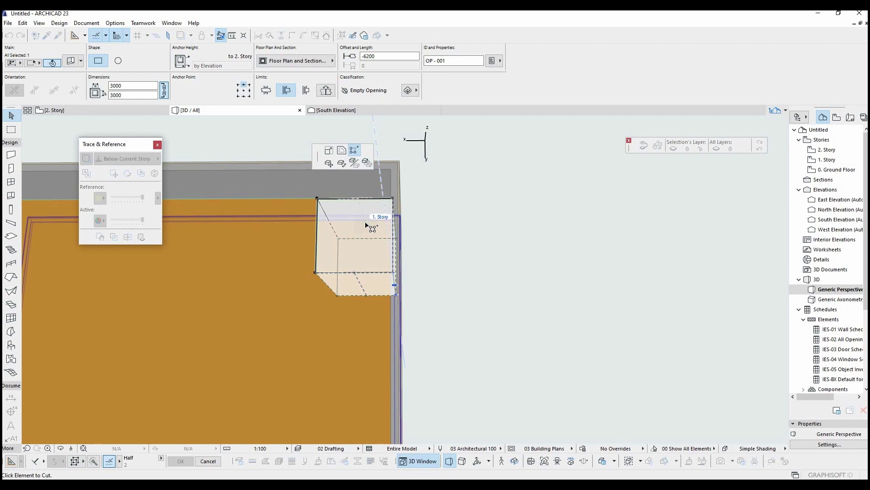
pyautogui.click(366, 224)
pyautogui.keyDown('shift'); pyautogui.moveTo(427, 307); pyautogui.dragTo(507, 261, button='middle'); pyautogui.keyUp('shift')
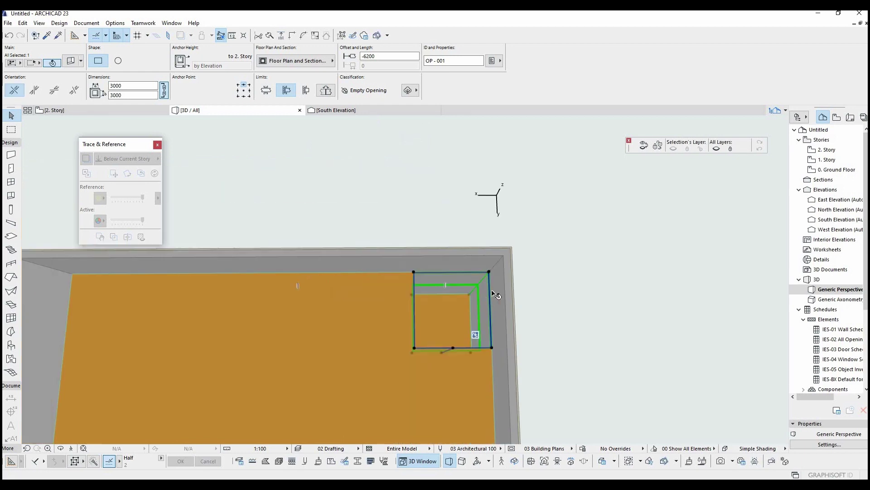
pyautogui.click(506, 260)
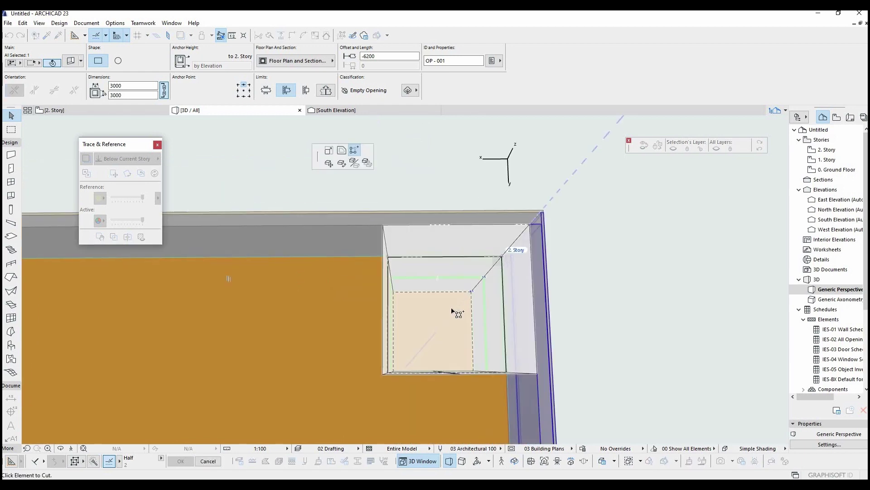
pyautogui.click(447, 310)
pyautogui.moveTo(447, 309)
pyautogui.keyDown('shift'); pyautogui.mouseDown(button='middle')
pyautogui.moveTo(138, 277)
pyautogui.moveTo(425, 331)
pyautogui.mouseUp(button='middle'); pyautogui.keyUp('shift')
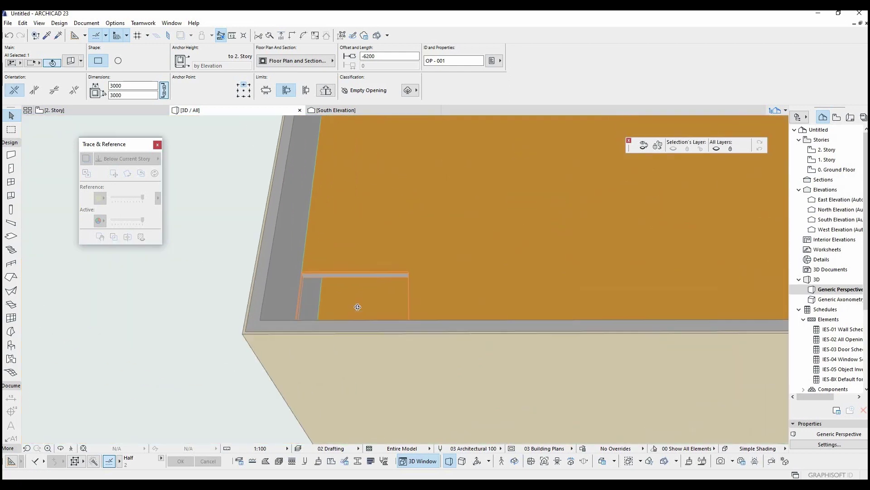
# Offset one edge of the slab opening to widen it to 6856 mm
pyautogui.keyDown('shift'); pyautogui.moveTo(573, 317); pyautogui.dragTo(497, 288, button='middle'); pyautogui.keyUp('shift')
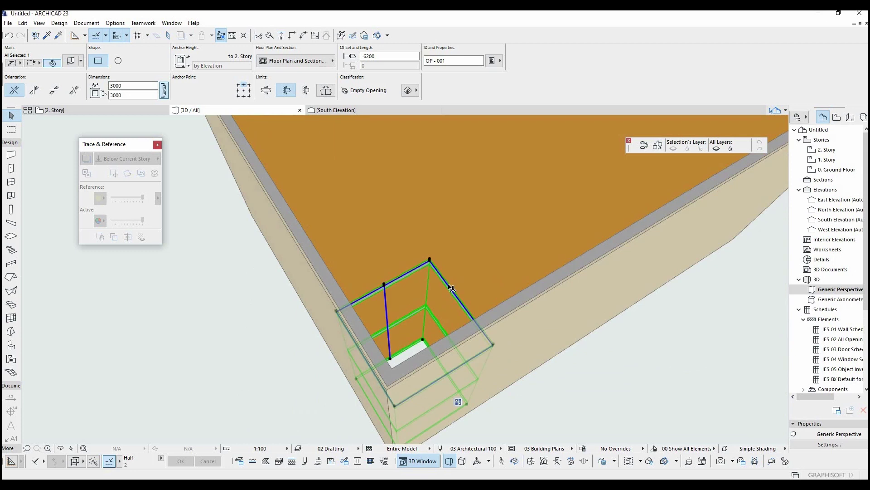
pyautogui.click(448, 286)
pyautogui.click(329, 150)
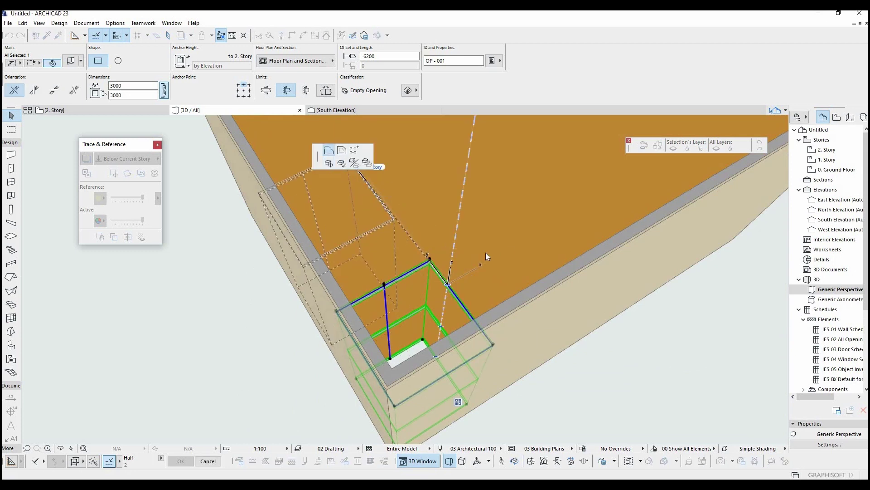
pyautogui.click(584, 232)
pyautogui.moveTo(585, 231)
pyautogui.keyDown('shift'); pyautogui.mouseDown(button='middle')
pyautogui.moveTo(457, 254)
pyautogui.moveTo(347, 227)
pyautogui.mouseUp(button='middle'); pyautogui.keyUp('shift')
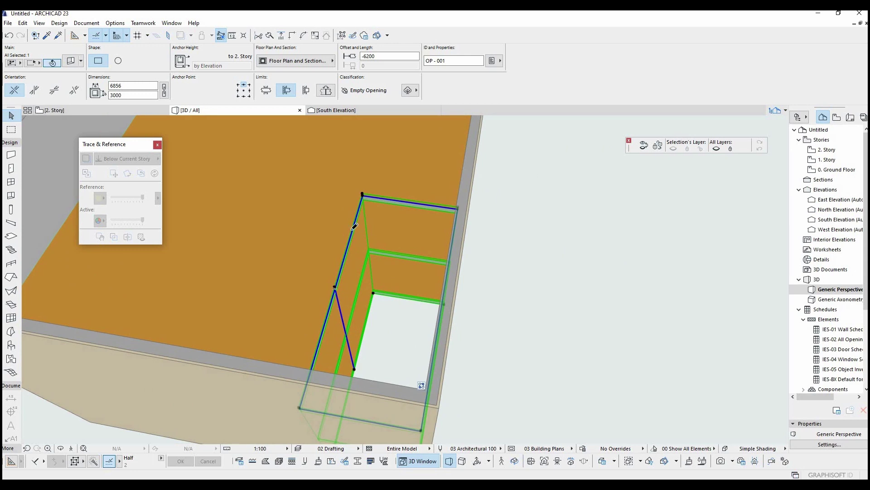
# Offset another edge to stretch the opening to 5248 mm deep and open its settings
pyautogui.click(354, 227)
pyautogui.click(329, 151)
pyautogui.click(392, 297)
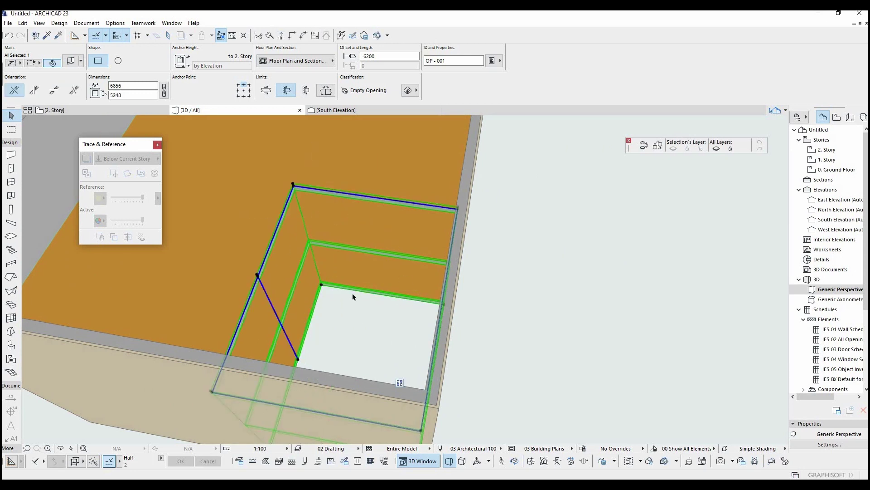
pyautogui.click(352, 314)
pyautogui.scroll(2, 331, 224)
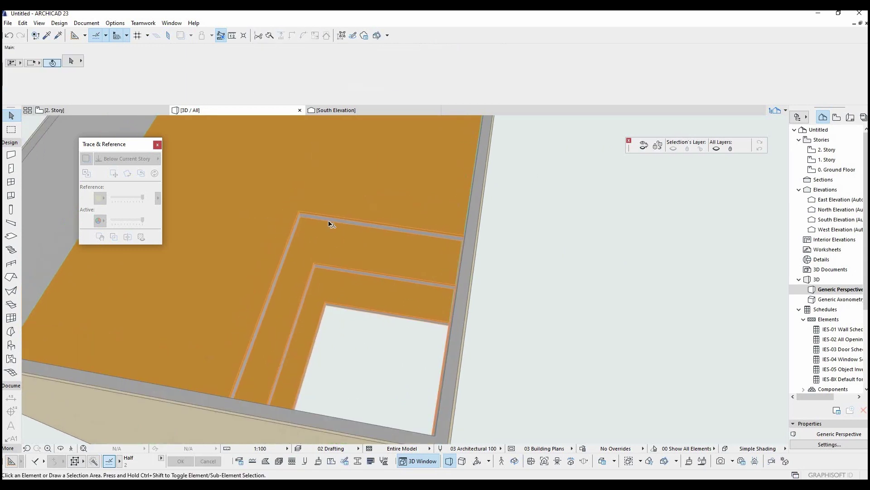
pyautogui.click(299, 215)
pyautogui.scroll(2, 400, 271)
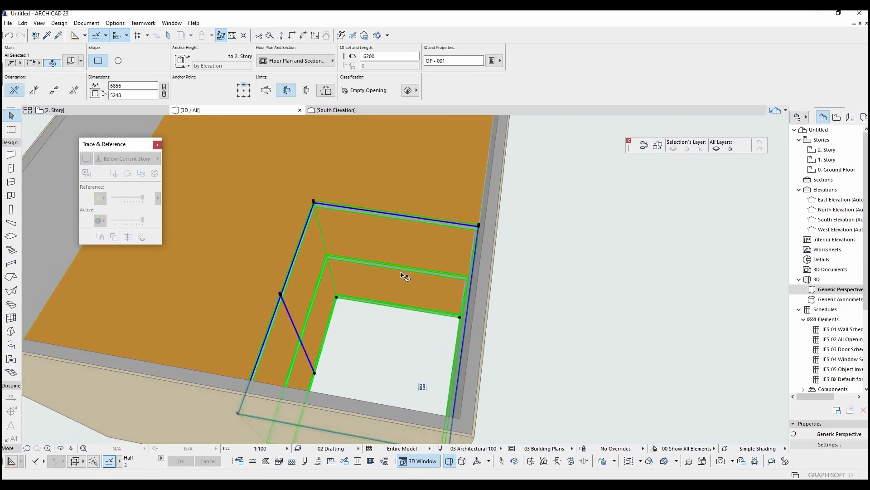
pyautogui.doubleClick(403, 276)
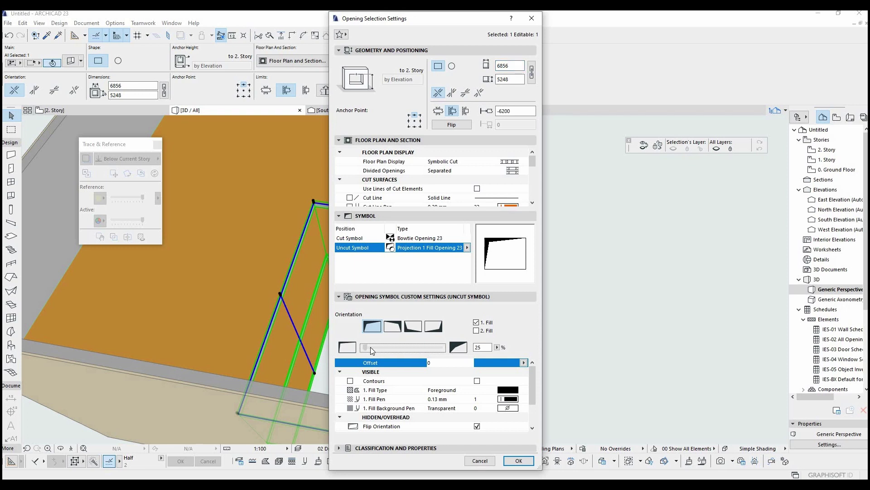
# Set the opening's uncut symbol fill to 0%, confirm, and show the South Elevation
pyautogui.moveTo(371, 347); pyautogui.dragTo(443, 347)
pyautogui.press('Return')
pyautogui.hotkey('ctrl', 'Tab')
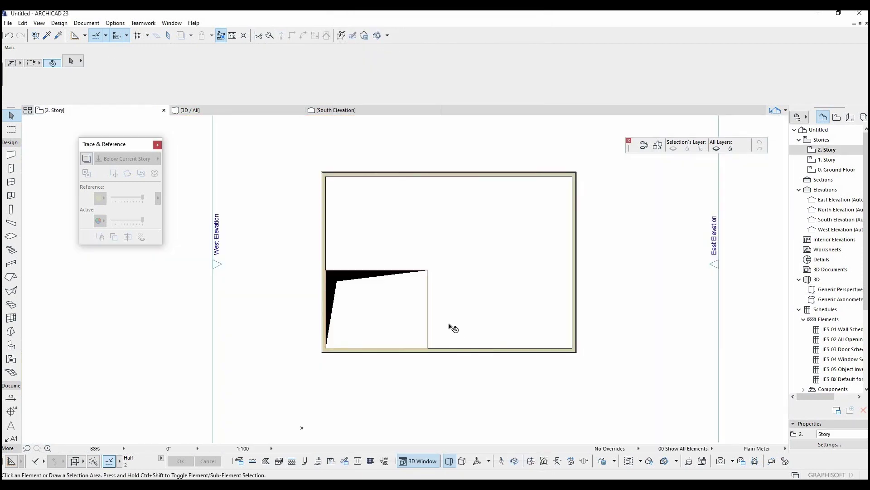
# Reuse the existing opening's settings to place a circular 5248 mm opening in the South Elevation wall
pyautogui.keyDown('alt'); pyautogui.click(427, 271); pyautogui.keyUp('alt')
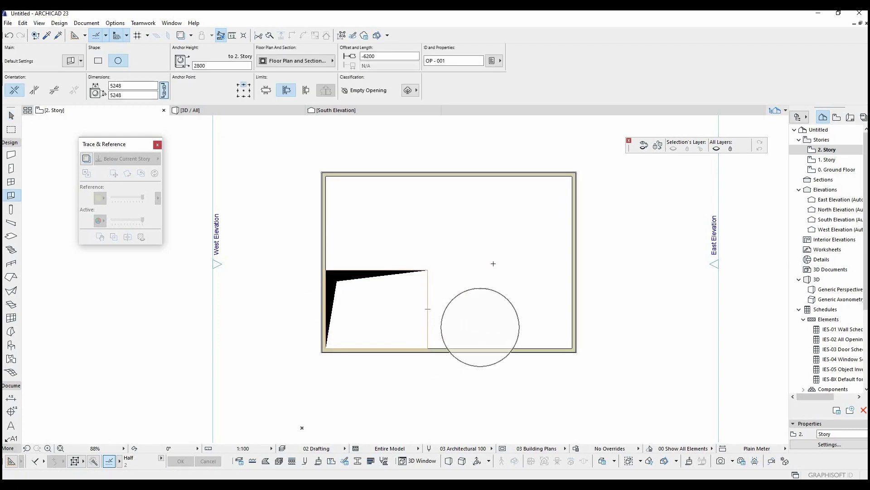
pyautogui.click(517, 265)
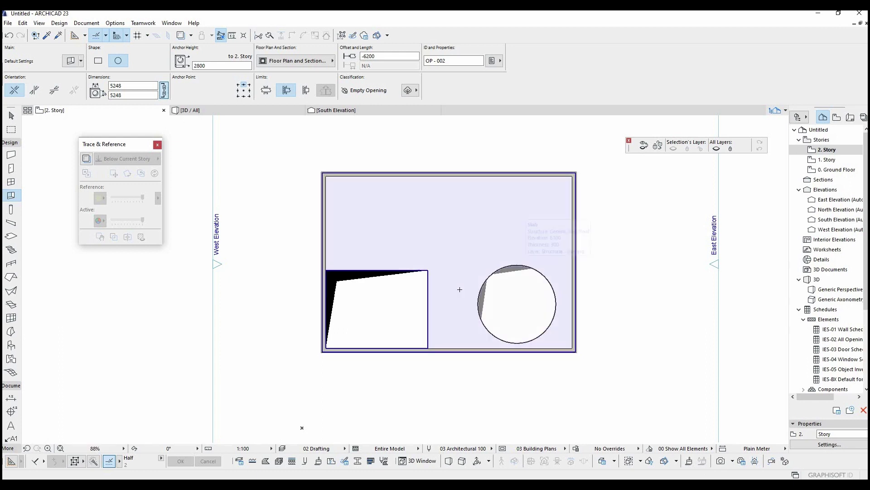
pyautogui.press('Escape')
# In 3D, place a 6856 × 5248 rectangular opening in the box's side wall
pyautogui.press('F3')
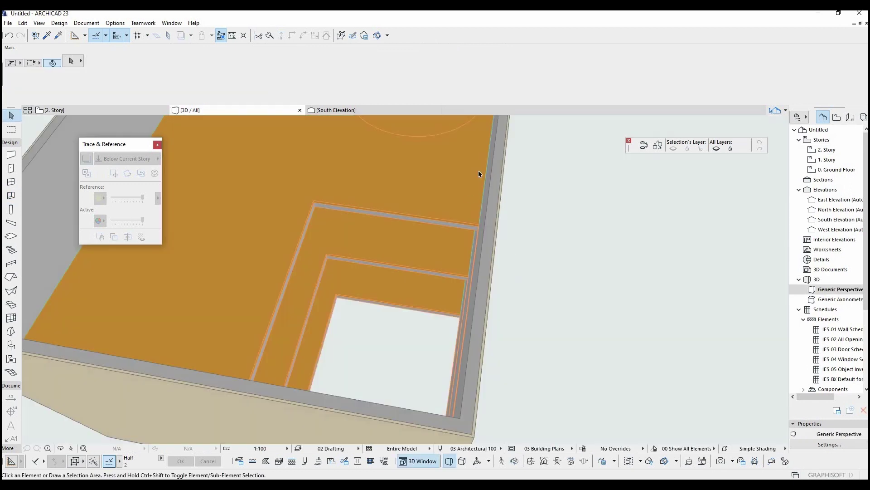
pyautogui.moveTo(463, 395)
pyautogui.keyDown('shift'); pyautogui.mouseDown(button='middle')
pyautogui.moveTo(195, 340)
pyautogui.moveTo(153, 378)
pyautogui.moveTo(306, 346)
pyautogui.moveTo(360, 399)
pyautogui.moveTo(510, 371)
pyautogui.moveTo(469, 288)
pyautogui.mouseUp(button='middle'); pyautogui.keyUp('shift')
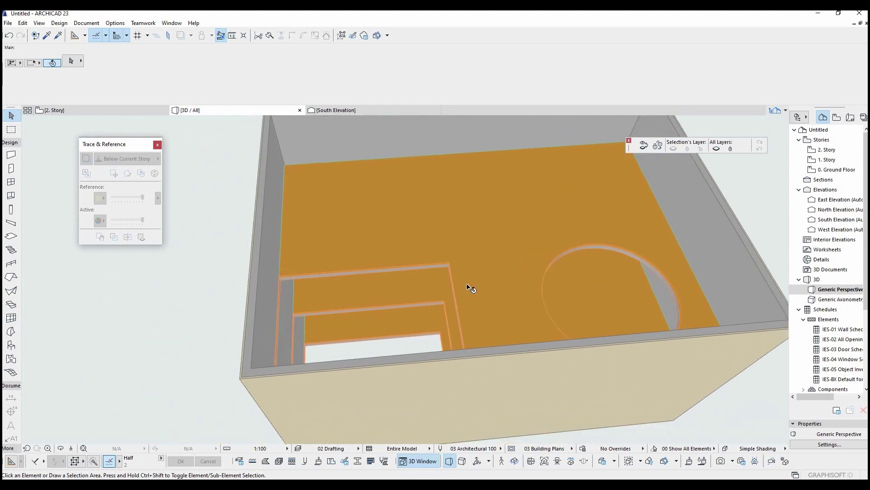
pyautogui.click(454, 258)
pyautogui.keyDown('shift'); pyautogui.moveTo(454, 258); pyautogui.dragTo(467, 229, button='middle'); pyautogui.keyUp('shift')
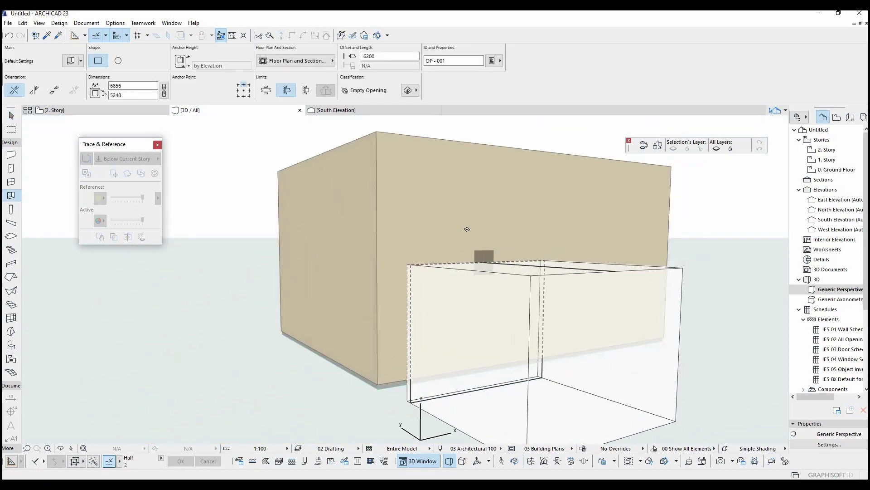
pyautogui.moveTo(467, 229)
pyautogui.mouseDown()
pyautogui.moveTo(417, 288)
pyautogui.moveTo(477, 288)
pyautogui.mouseUp()
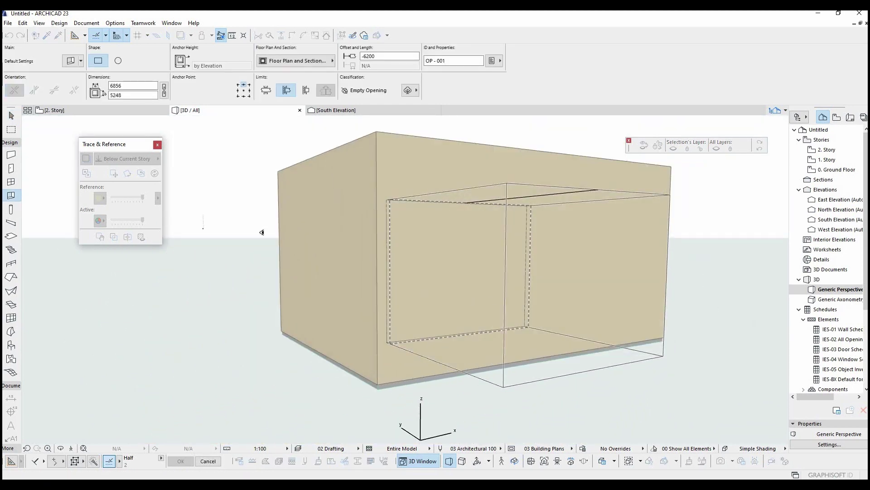
pyautogui.moveTo(383, 274)
pyautogui.keyDown('shift'); pyautogui.mouseDown(button='middle')
pyautogui.moveTo(574, 288)
pyautogui.moveTo(409, 267)
pyautogui.mouseUp(button='middle'); pyautogui.keyUp('shift')
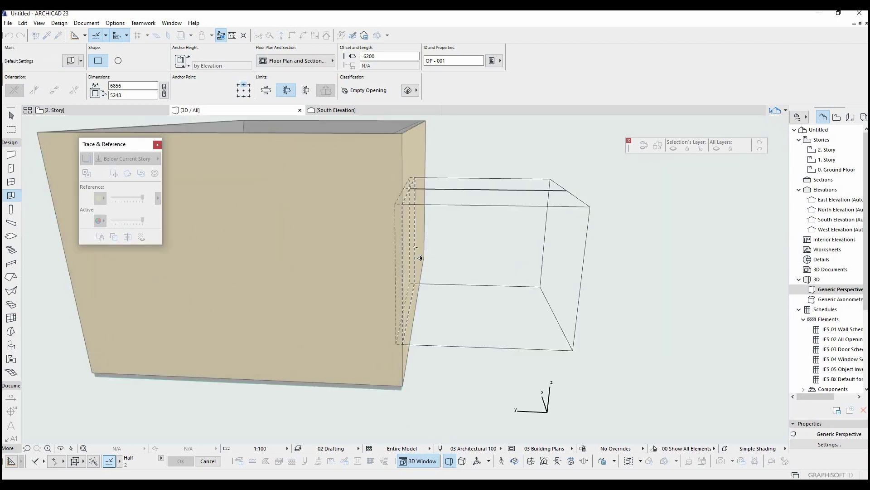
pyautogui.click(420, 257)
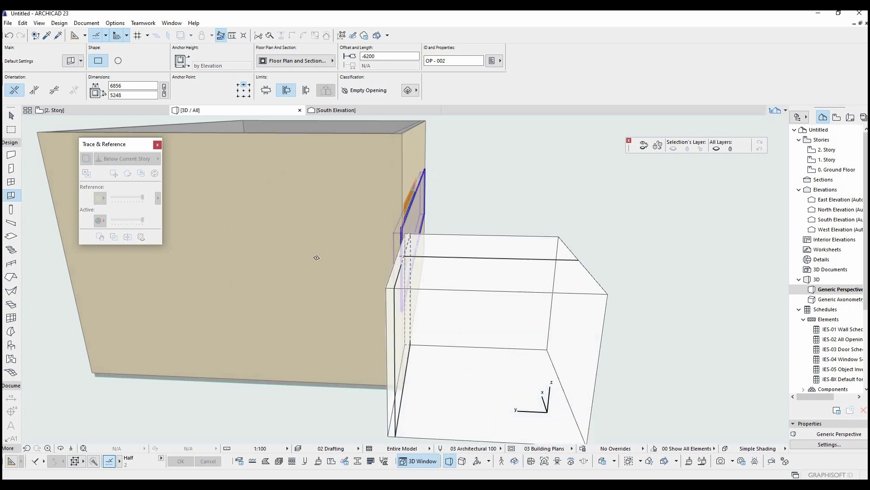
# Link the rectangular opening to the box's side wall so it cuts through it
pyautogui.moveTo(316, 257)
pyautogui.keyDown('shift'); pyautogui.mouseDown(button='middle')
pyautogui.moveTo(461, 266)
pyautogui.moveTo(282, 239)
pyautogui.moveTo(453, 219)
pyautogui.moveTo(487, 239)
pyautogui.mouseUp(button='middle'); pyautogui.keyUp('shift')
pyautogui.press('Escape')
pyautogui.click(491, 198)
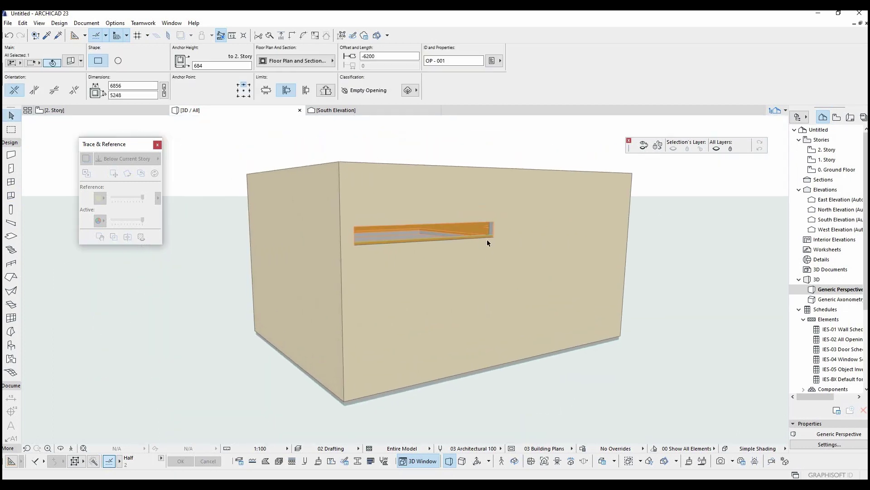
pyautogui.click(461, 245)
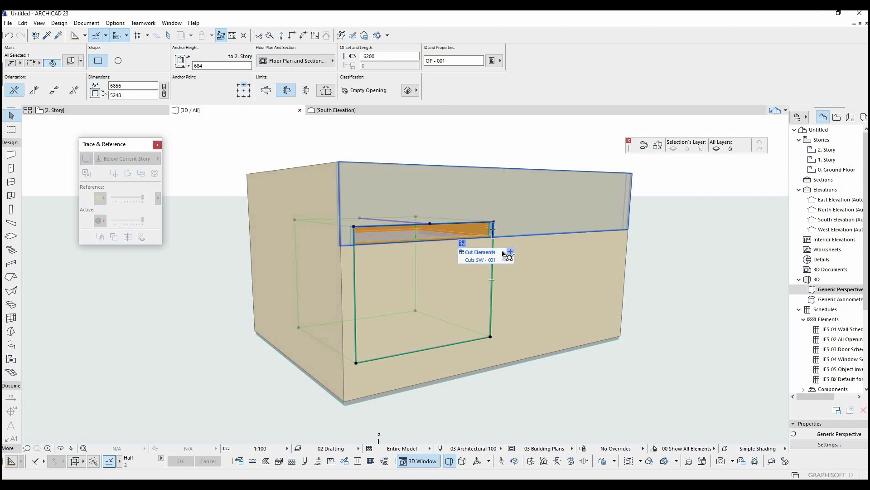
pyautogui.click(467, 250)
pyautogui.click(498, 250)
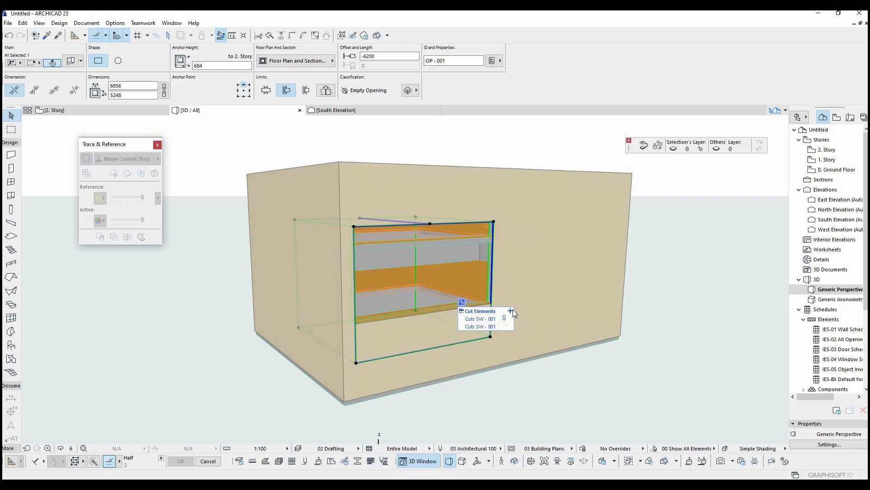
pyautogui.press('Escape')
pyautogui.scroll(3, 469, 292)
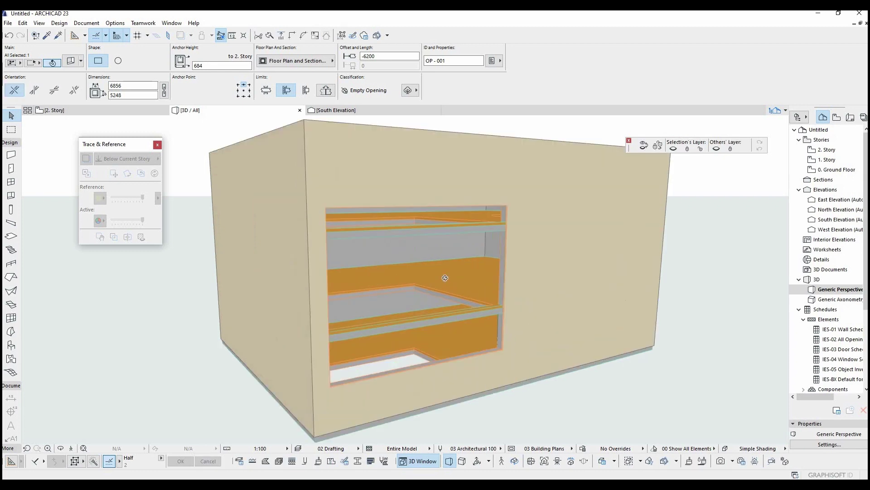
# Make the opening cut a slab, then undo that cut connection
pyautogui.keyDown('shift'); pyautogui.moveTo(470, 292); pyautogui.dragTo(488, 287, button='middle'); pyautogui.keyUp('shift')
pyautogui.click(487, 299)
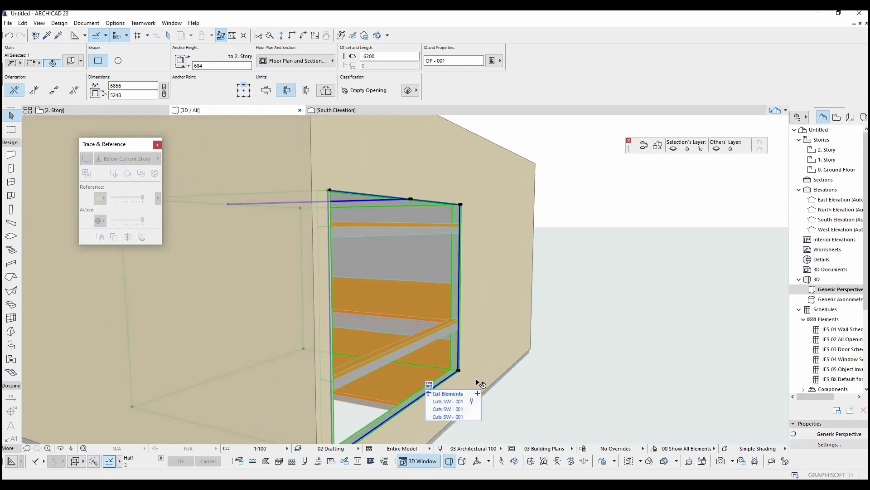
pyautogui.click(478, 394)
pyautogui.click(413, 350)
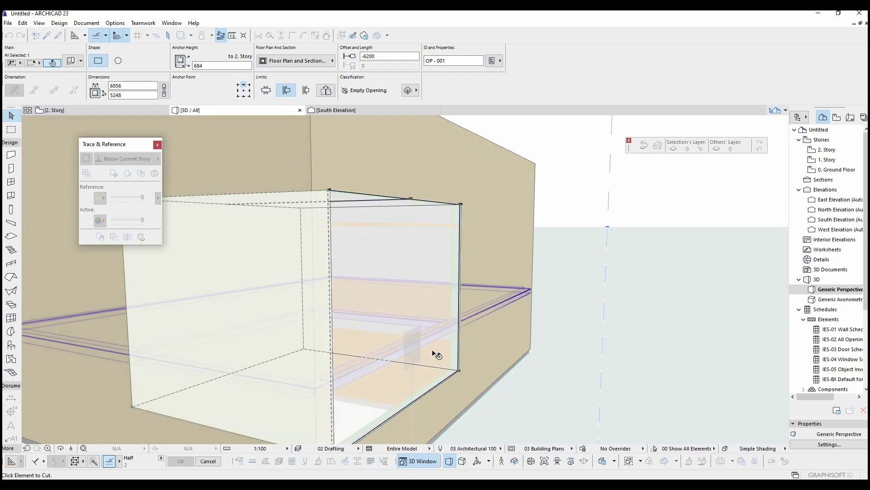
pyautogui.press('Escape')
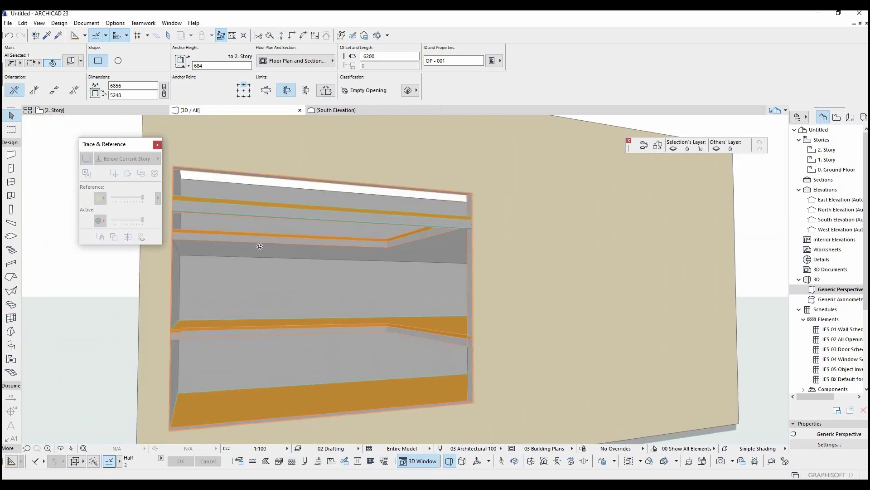
pyautogui.keyDown('shift'); pyautogui.moveTo(337, 261); pyautogui.dragTo(438, 342, button='middle'); pyautogui.keyUp('shift')
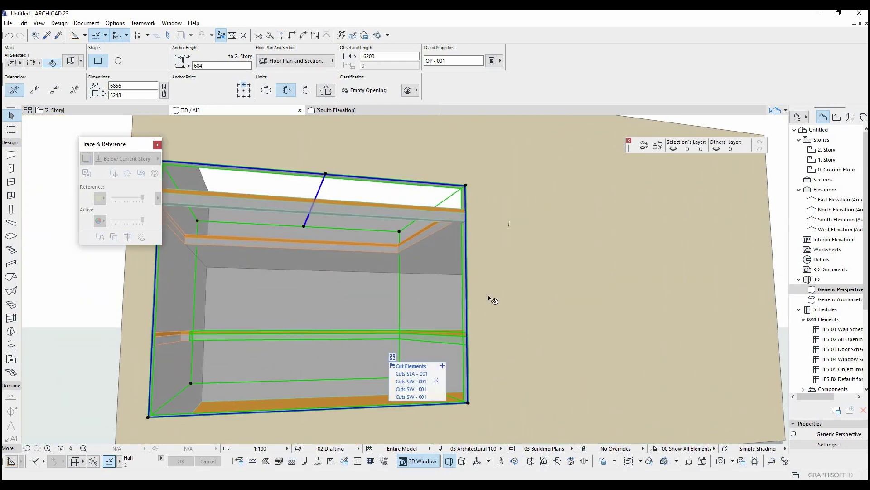
pyautogui.hotkey('ctrl', 'z')
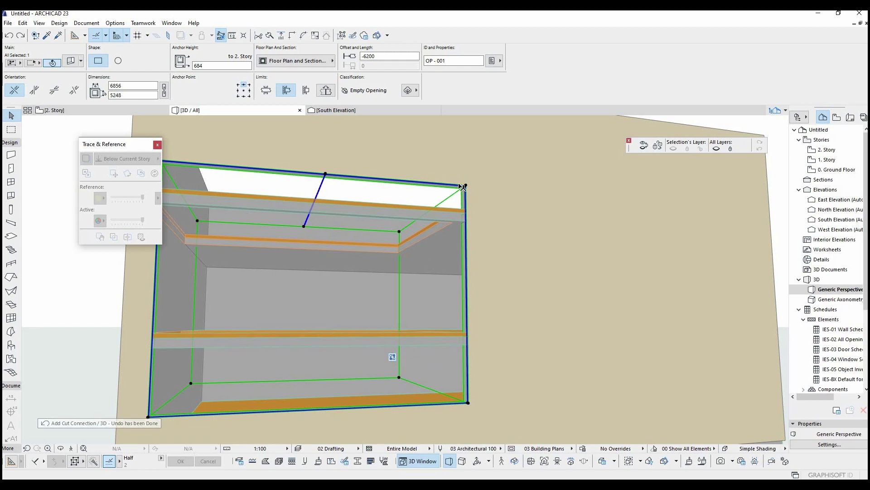
# Cut the opening through the lower slabs and then the top slab
pyautogui.click(465, 187)
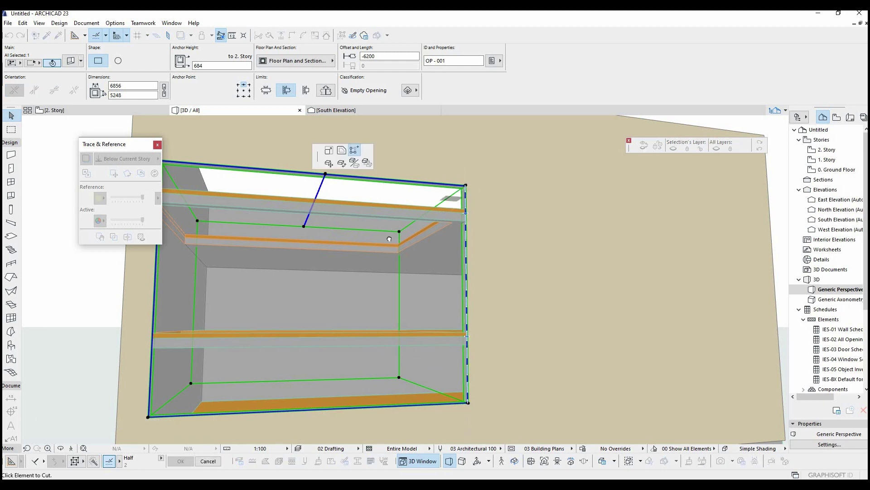
pyautogui.click(389, 239)
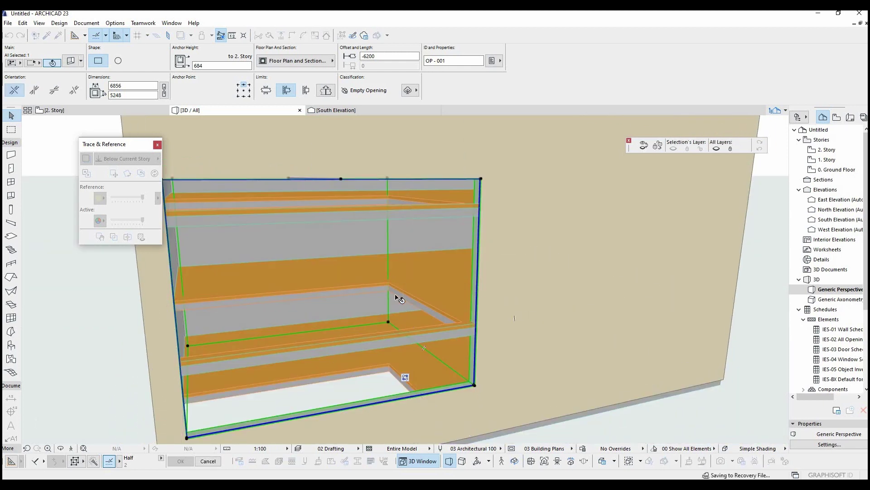
pyautogui.keyDown('shift'); pyautogui.moveTo(398, 299); pyautogui.dragTo(487, 304, button='middle'); pyautogui.keyUp('shift')
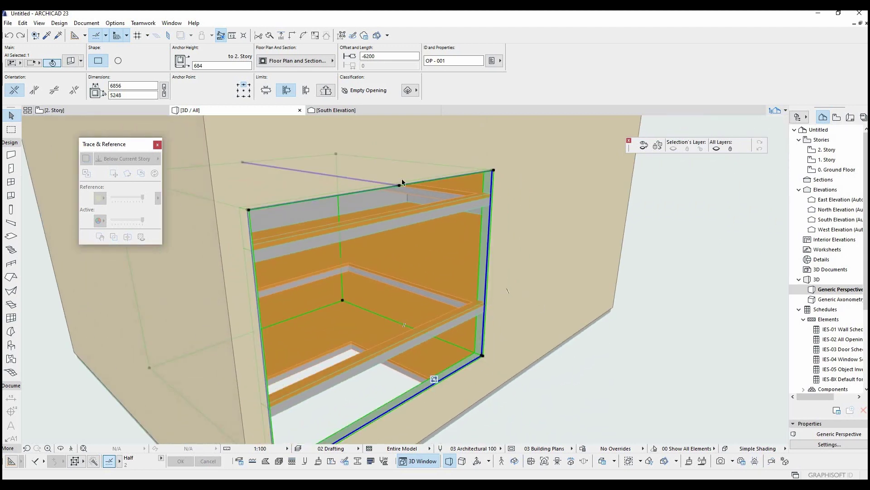
pyautogui.click(495, 172)
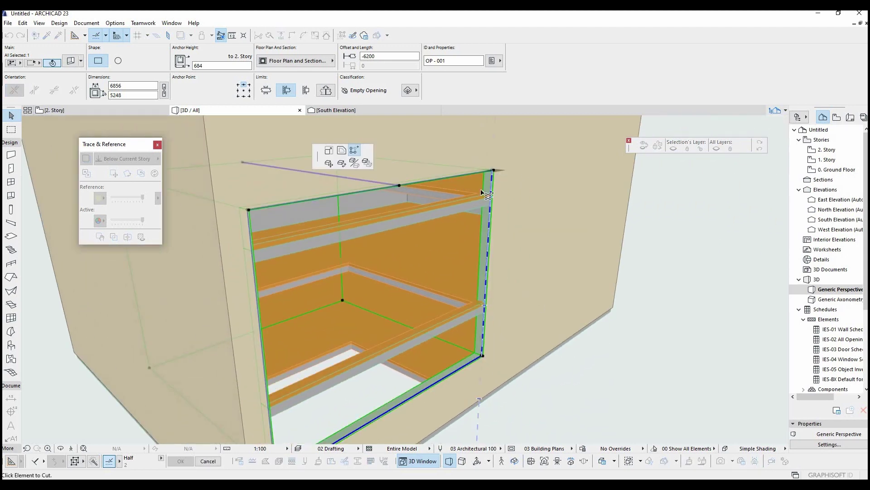
pyautogui.click(466, 209)
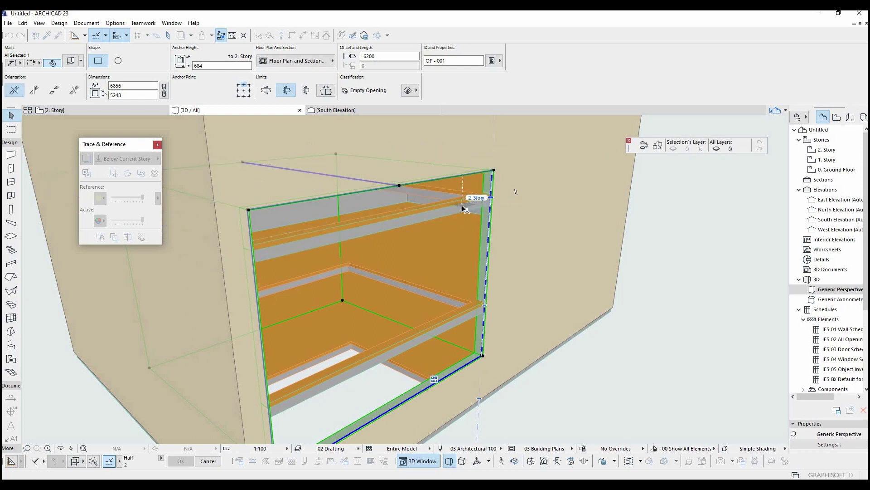
pyautogui.keyDown('shift'); pyautogui.moveTo(516, 192); pyautogui.dragTo(460, 243, button='middle'); pyautogui.keyUp('shift')
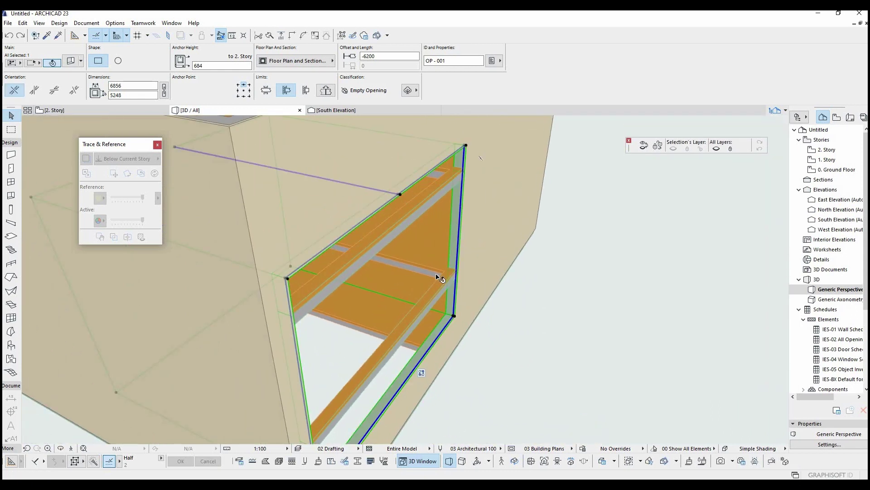
pyautogui.press('Escape')
pyautogui.keyDown('shift'); pyautogui.moveTo(442, 274); pyautogui.dragTo(360, 244, button='middle'); pyautogui.keyUp('shift')
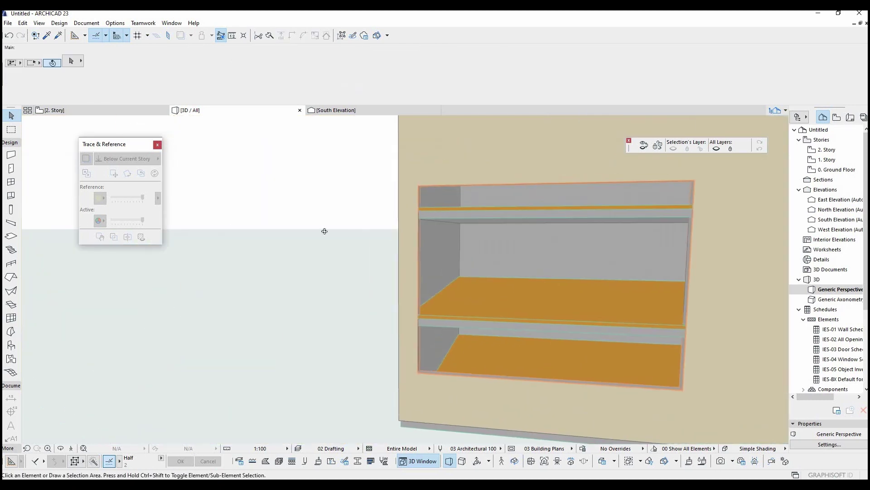
# Select the side-wall opening and bring up its edge editing options
pyautogui.keyDown('shift'); pyautogui.moveTo(360, 245); pyautogui.dragTo(394, 188, button='middle'); pyautogui.keyUp('shift')
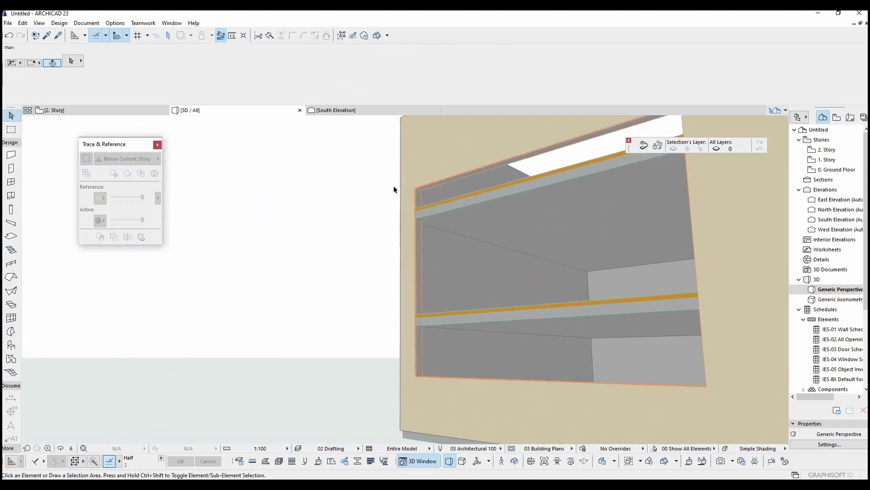
pyautogui.click(413, 189)
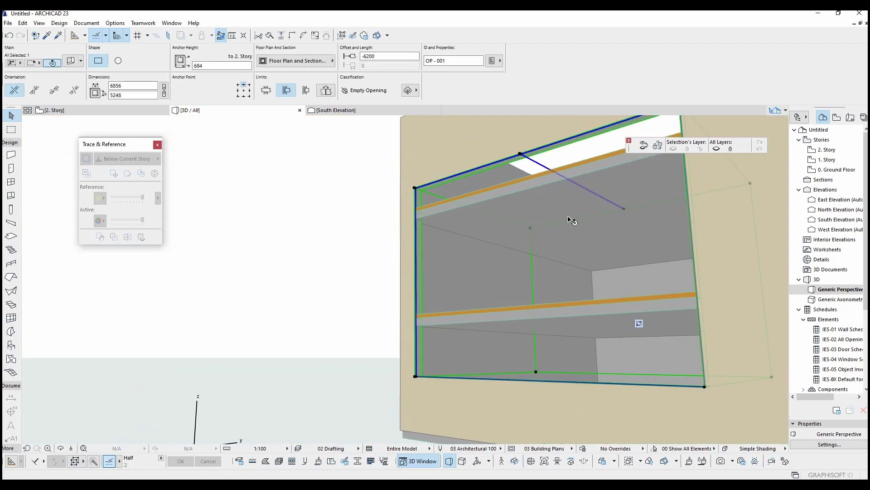
pyautogui.keyDown('shift'); pyautogui.moveTo(573, 221); pyautogui.dragTo(522, 190, button='middle'); pyautogui.keyUp('shift')
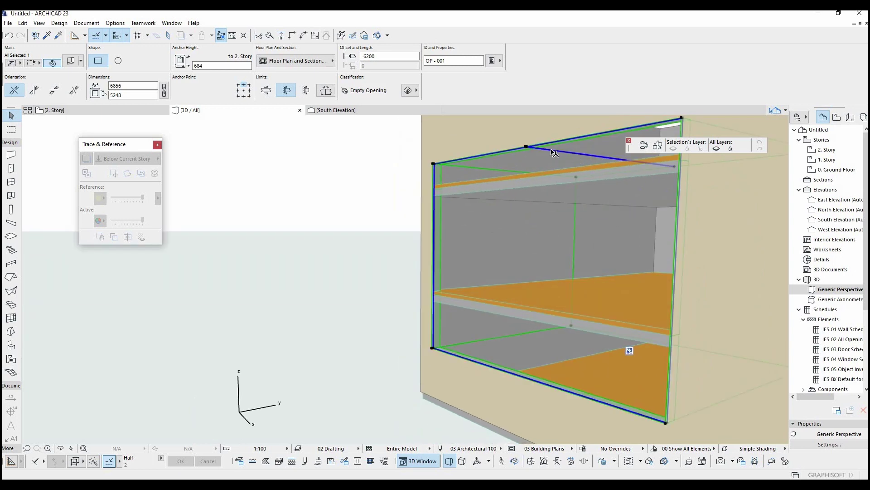
pyautogui.click(554, 152)
pyautogui.click(330, 151)
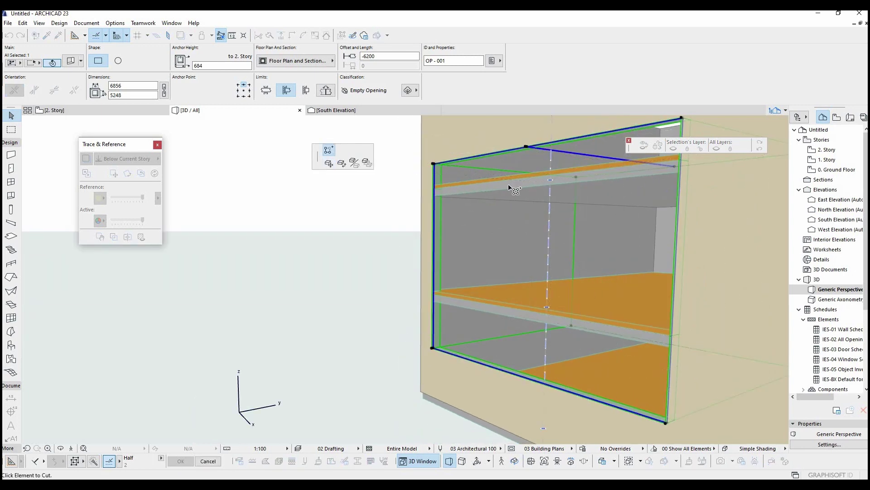
# Walk through the box interior to inspect the opening from inside
pyautogui.hotkey('shift', 'F3')
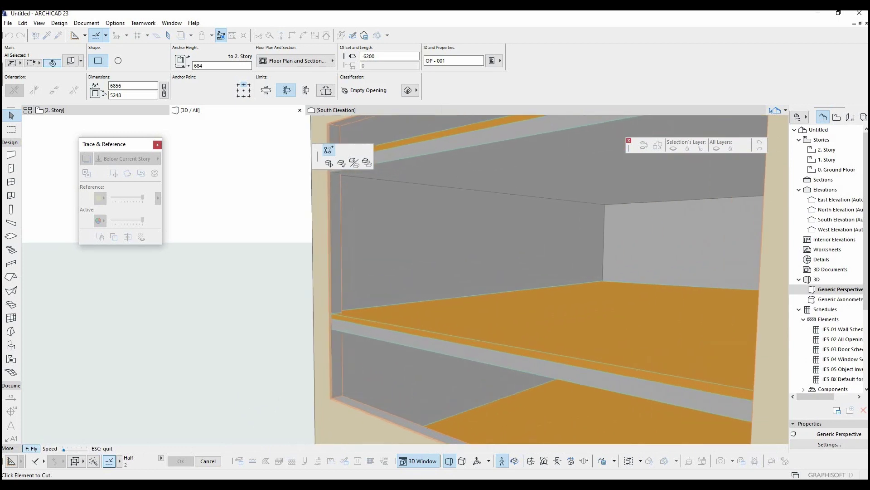
pyautogui.press('Up')
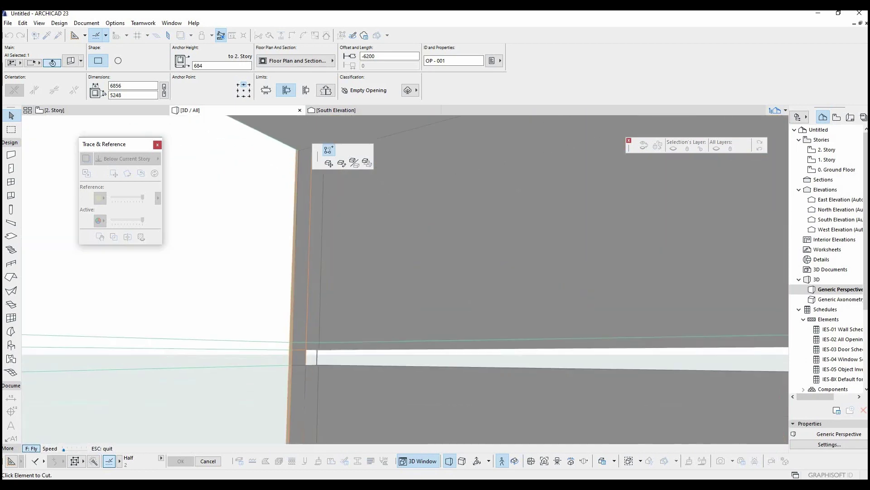
pyautogui.press('Escape')
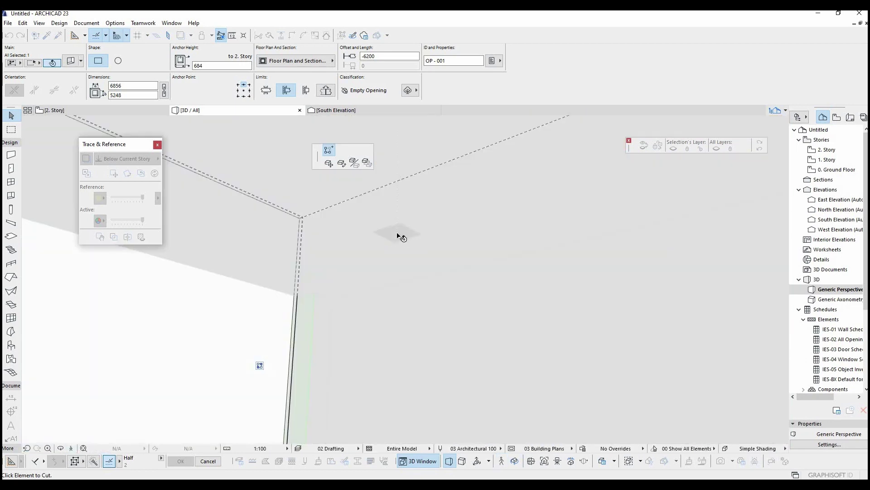
pyautogui.hotkey('shift', 'f')
pyautogui.press('f')
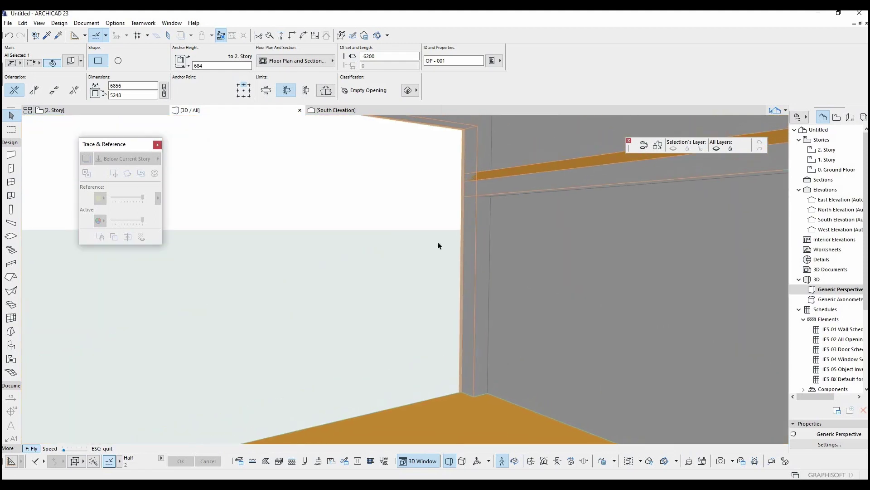
pyautogui.press('Escape')
pyautogui.click(468, 135)
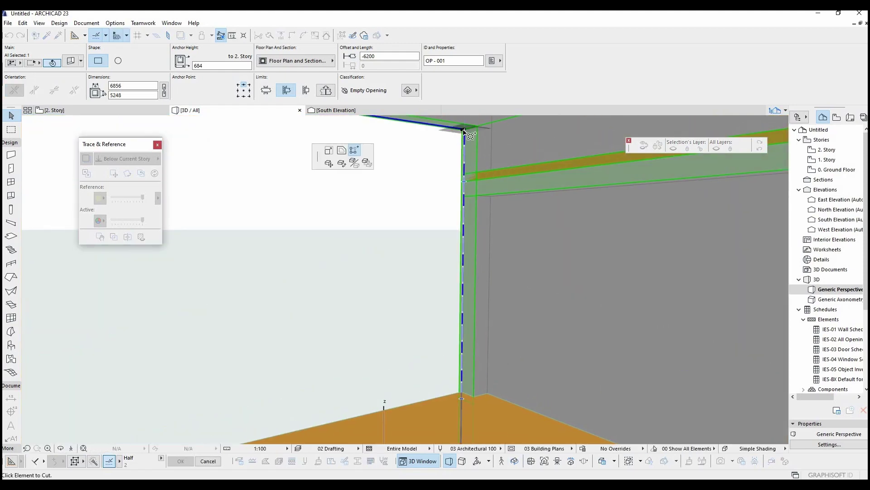
pyautogui.hotkey('shift', 'f')
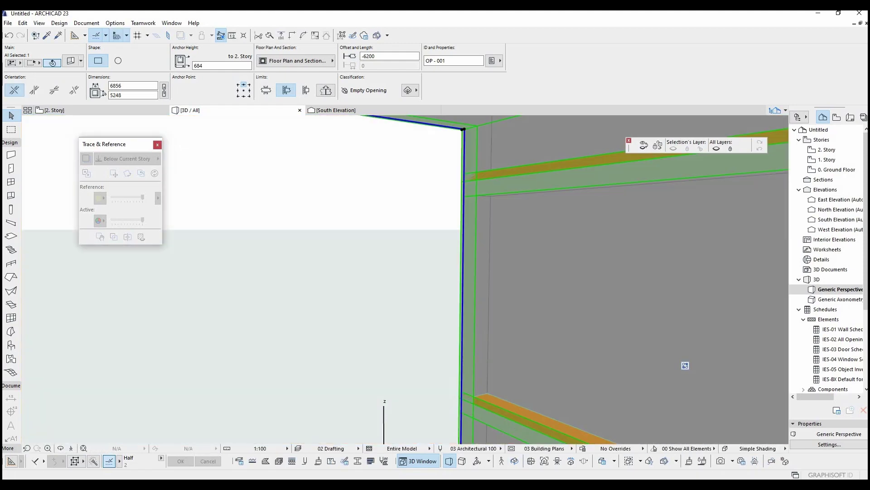
pyautogui.press('Escape')
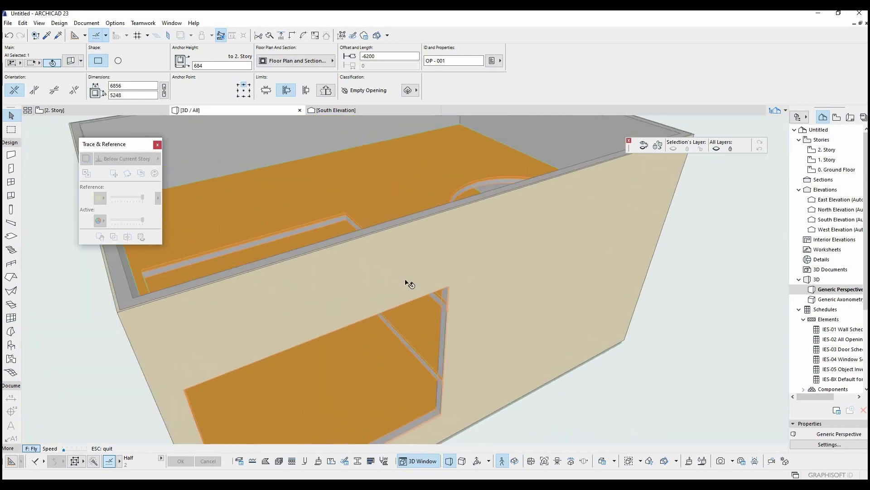
# Set the opening's offset to -3107
pyautogui.keyDown('shift'); pyautogui.moveTo(408, 285); pyautogui.dragTo(312, 254, button='middle'); pyautogui.keyUp('shift')
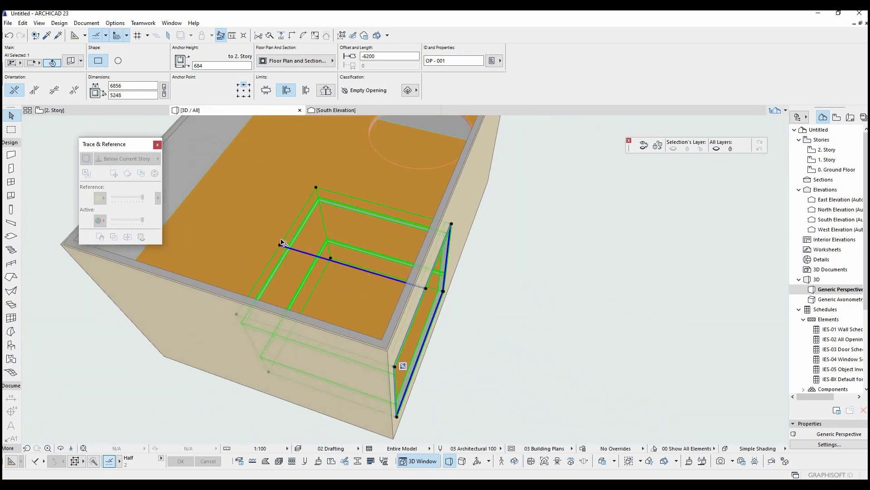
pyautogui.click(286, 244)
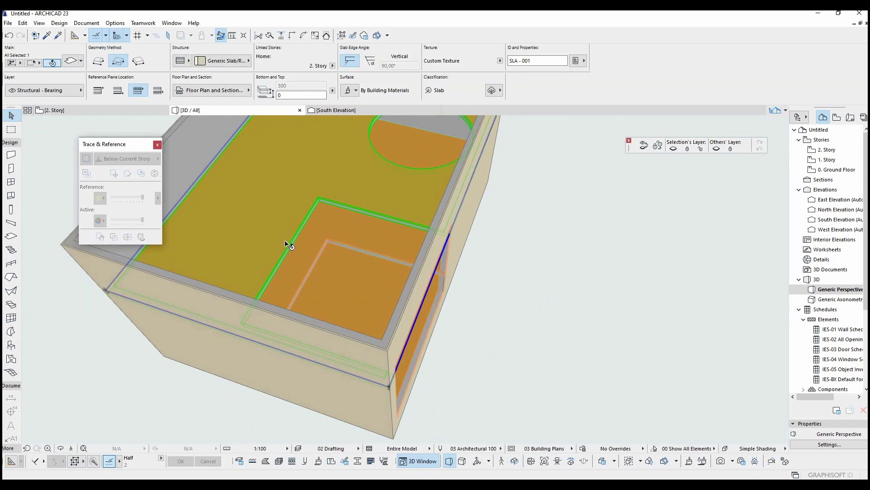
pyautogui.click(320, 198)
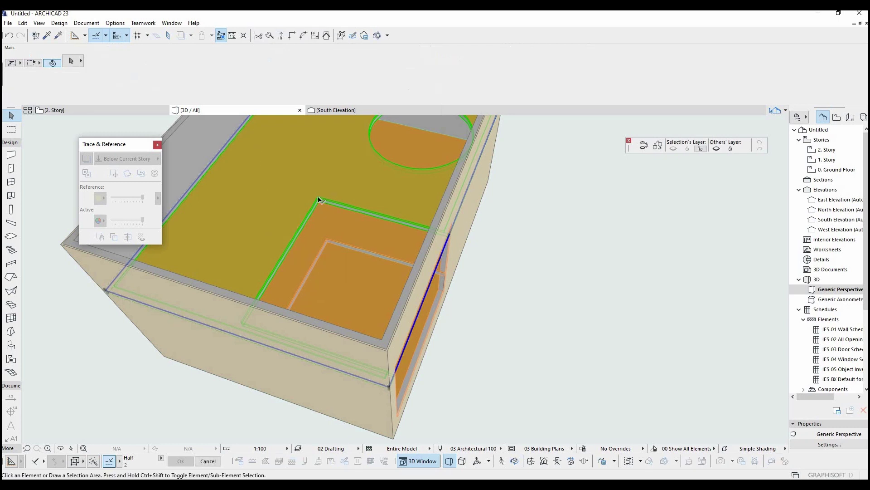
pyautogui.click(297, 226)
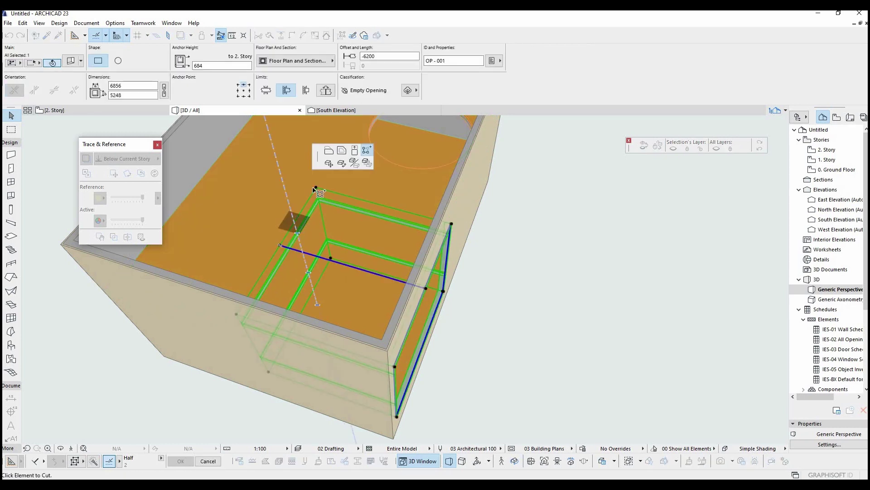
pyautogui.click(329, 150)
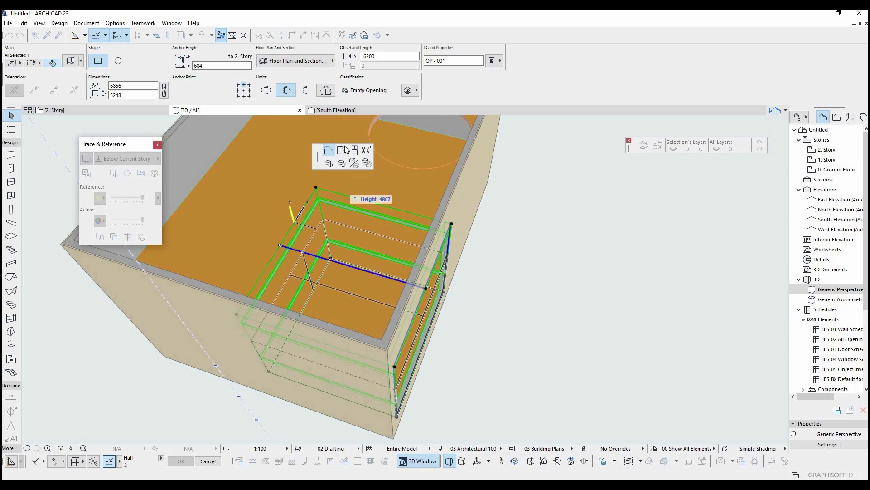
pyautogui.keyDown('shift'); pyautogui.moveTo(351, 191); pyautogui.dragTo(377, 205, button='middle'); pyautogui.keyUp('shift')
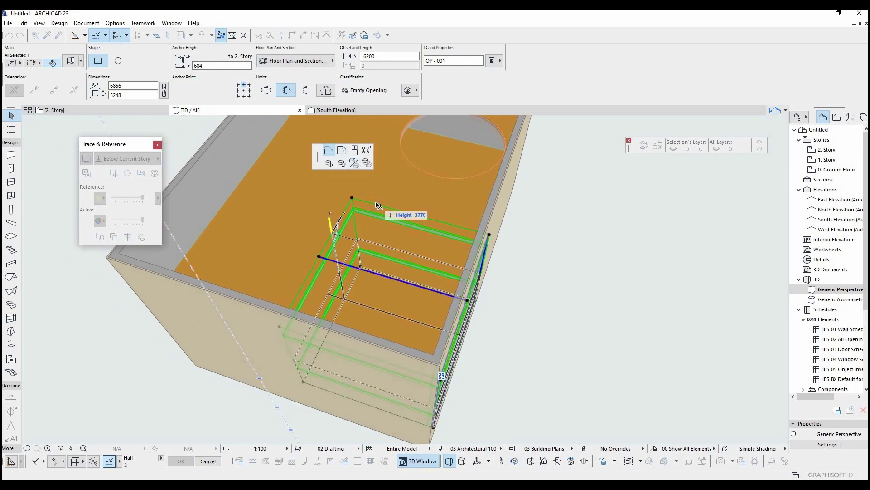
pyautogui.click(354, 150)
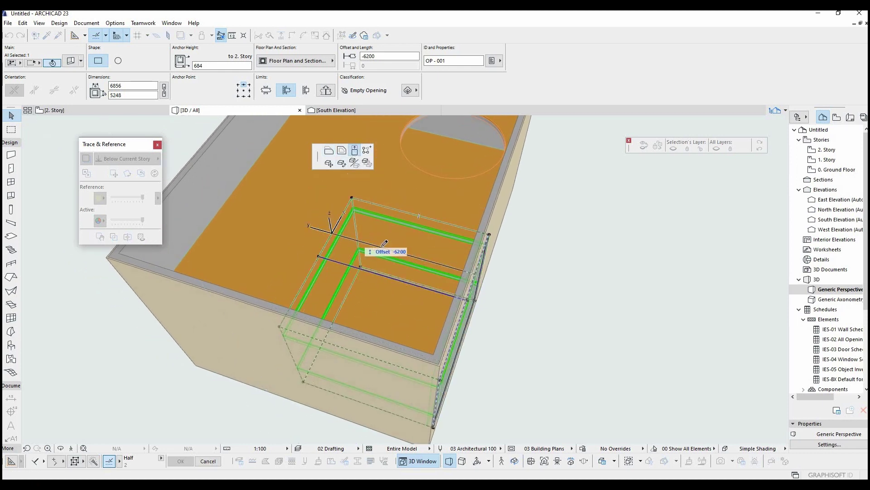
pyautogui.click(454, 299)
# Move the opening's side edge inward to a 5948 width
pyautogui.moveTo(454, 299)
pyautogui.keyDown('shift'); pyautogui.mouseDown(button='middle')
pyautogui.moveTo(152, 188)
pyautogui.moveTo(461, 256)
pyautogui.mouseUp(button='middle'); pyautogui.keyUp('shift')
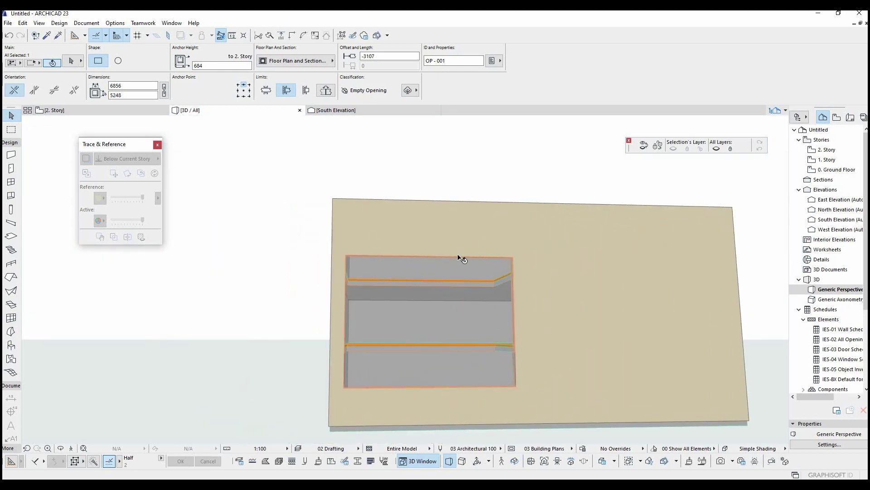
pyautogui.click(515, 305)
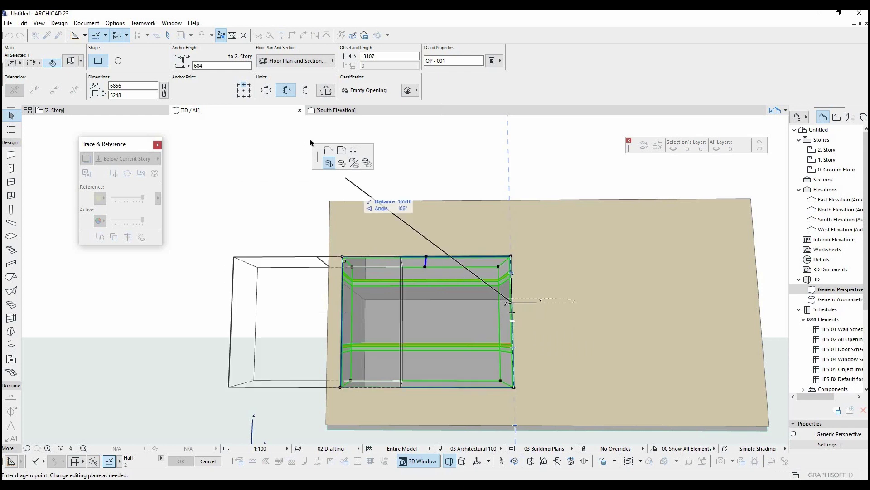
pyautogui.click(329, 150)
pyautogui.click(482, 277)
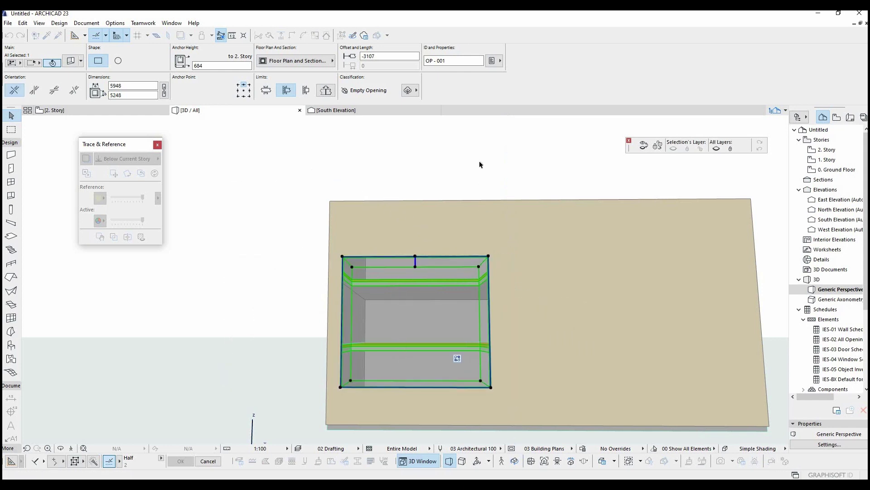
pyautogui.click(480, 161)
pyautogui.moveTo(582, 270)
pyautogui.keyDown('shift'); pyautogui.mouseDown(button='middle')
pyautogui.moveTo(452, 252)
pyautogui.moveTo(494, 159)
pyautogui.mouseUp(button='middle'); pyautogui.keyUp('shift')
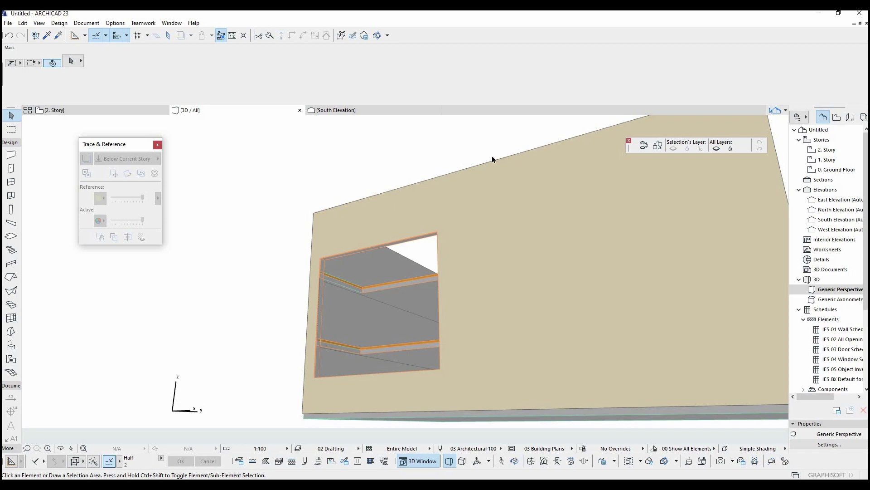
# Switch to the 0. Ground Floor plan and activate the Stair tool
pyautogui.press('F2')
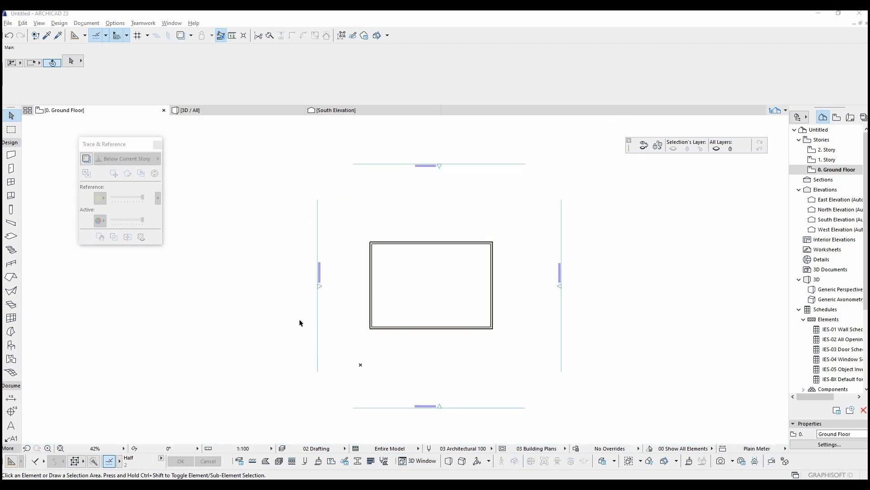
pyautogui.click(13, 253)
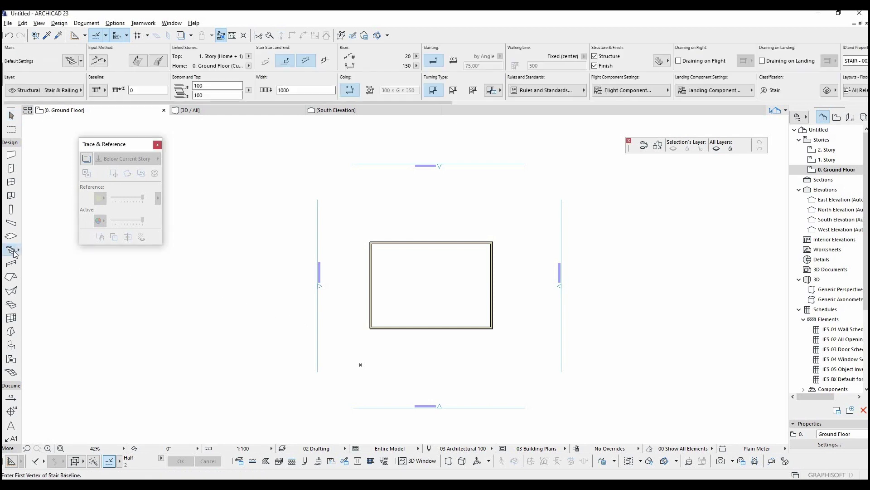
pyautogui.scroll(5, 417, 306)
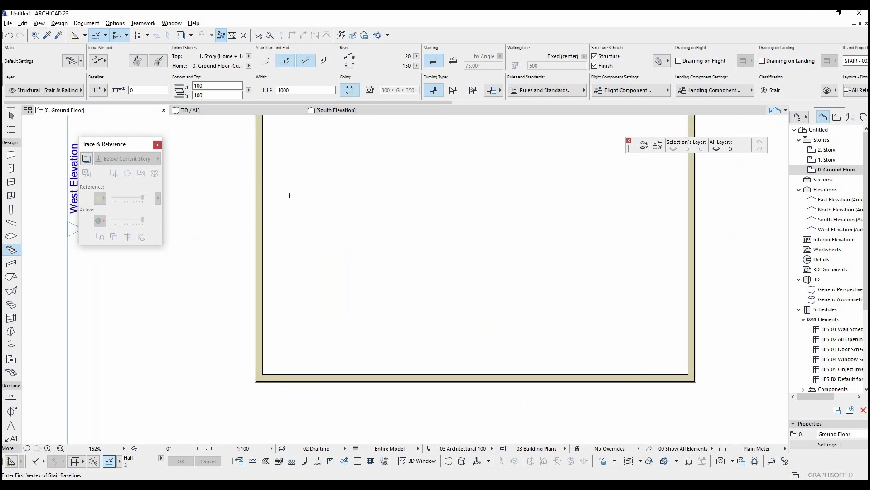
# Choose a different stair baseline, set 1200 mm width, and start and end with a riser
pyautogui.click(100, 91)
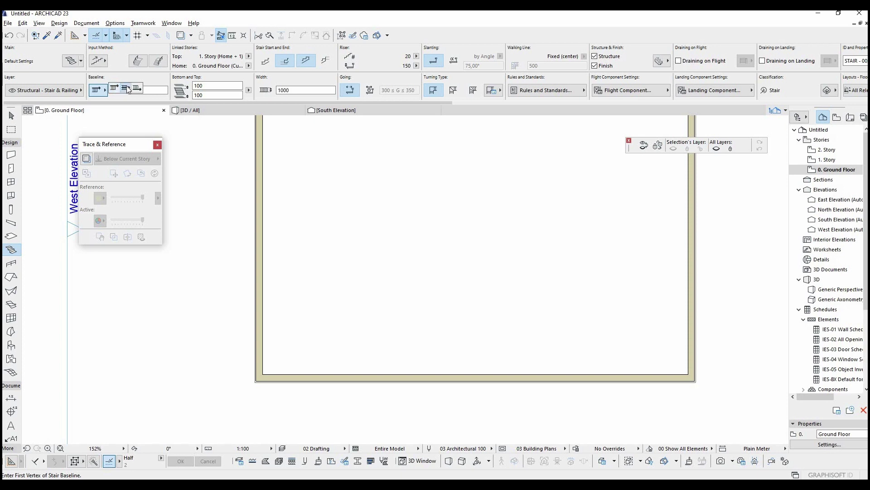
pyautogui.click(150, 87)
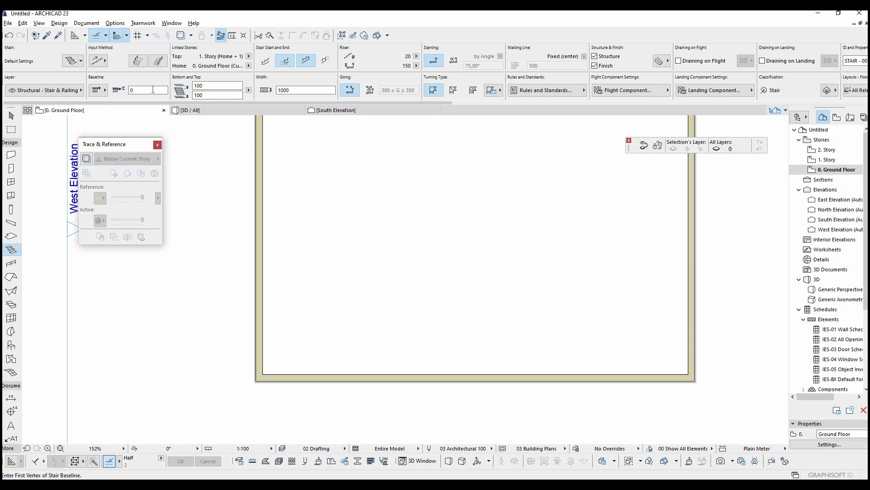
pyautogui.click(153, 90)
pyautogui.click(221, 83)
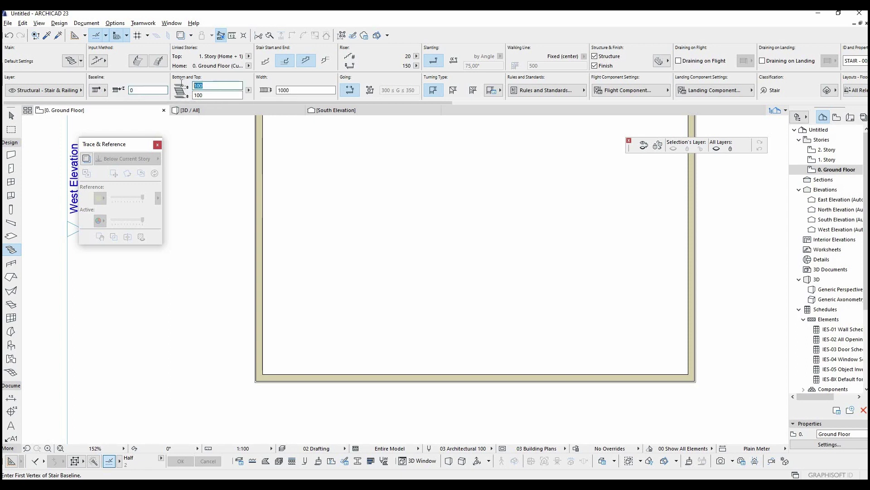
pyautogui.click(223, 95)
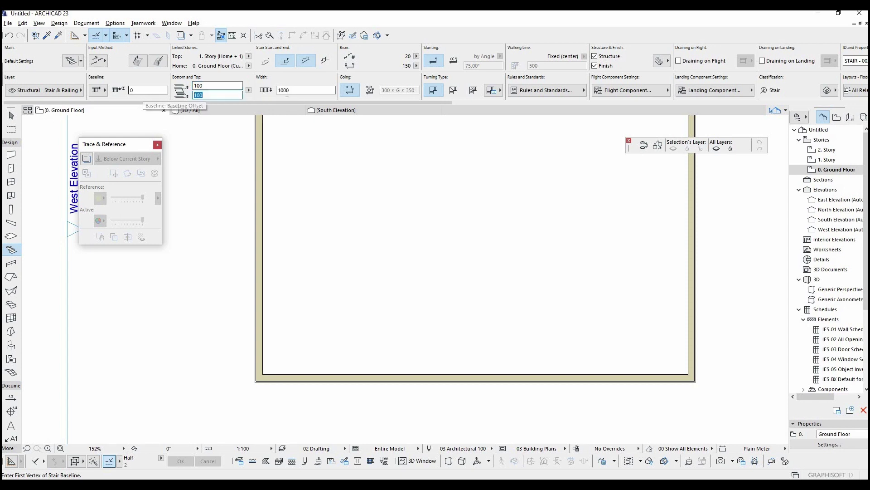
pyautogui.press('Tab')
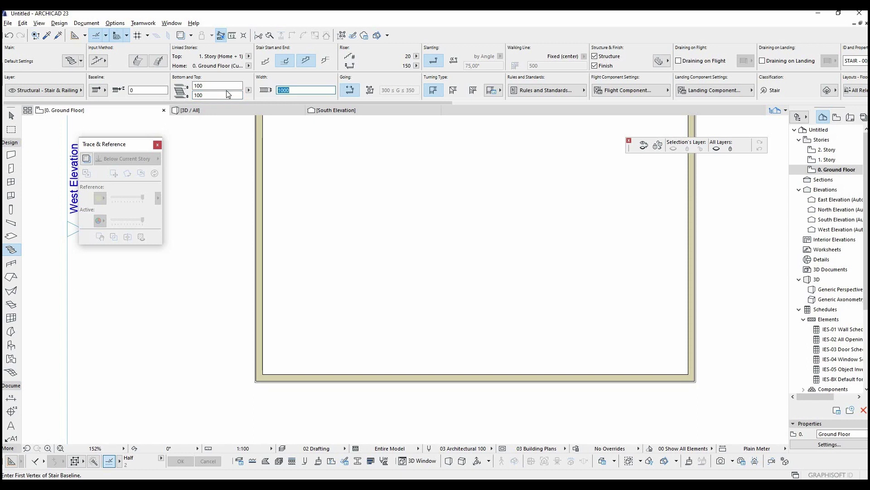
pyautogui.write('12')
pyautogui.click(217, 85)
pyautogui.click(284, 63)
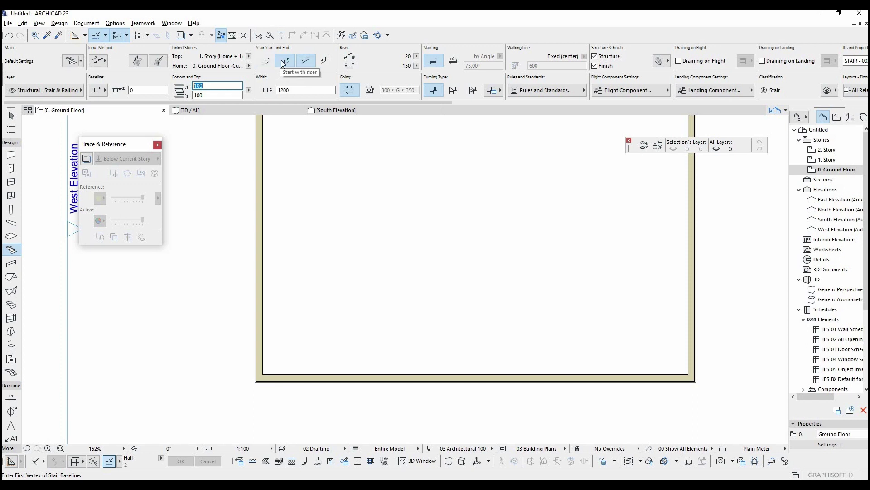
pyautogui.click(326, 62)
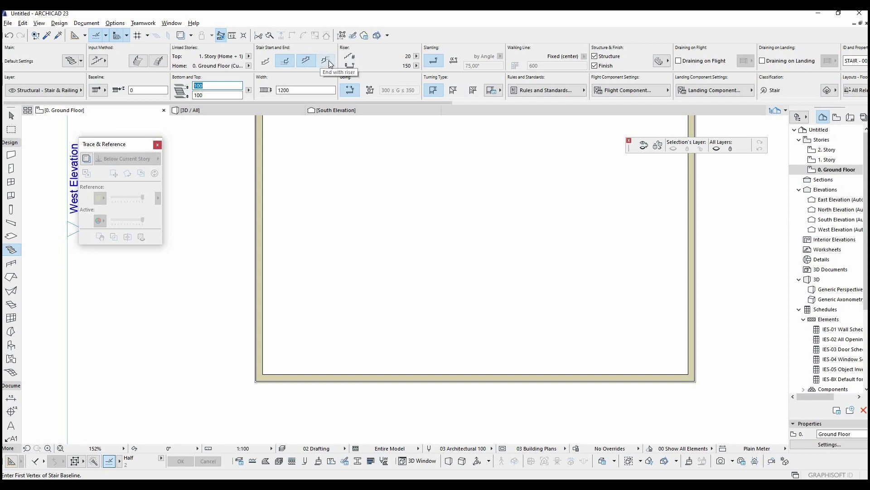
pyautogui.scroll(-1, 319, 220)
pyautogui.scroll(-1, 313, 232)
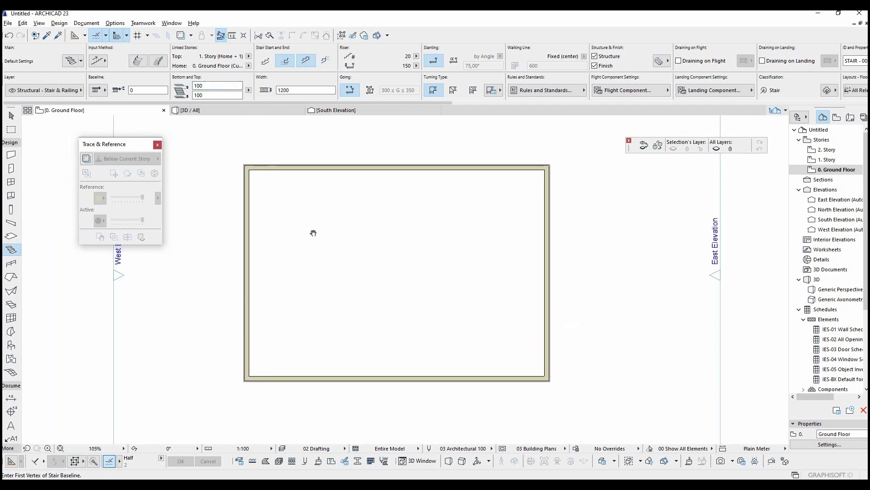
pyautogui.scroll(-1, 302, 236)
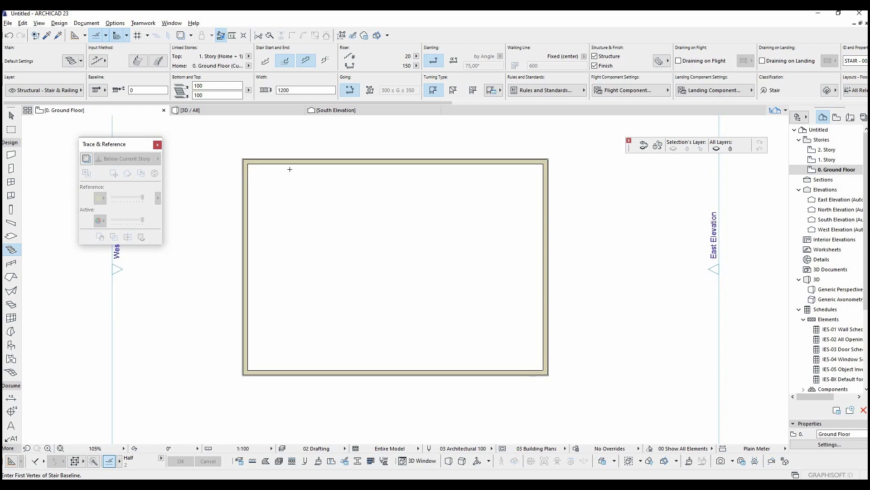
# Keep the top linked to 1. Story and place a straight 20-riser stair along the room edge
pyautogui.click(250, 66)
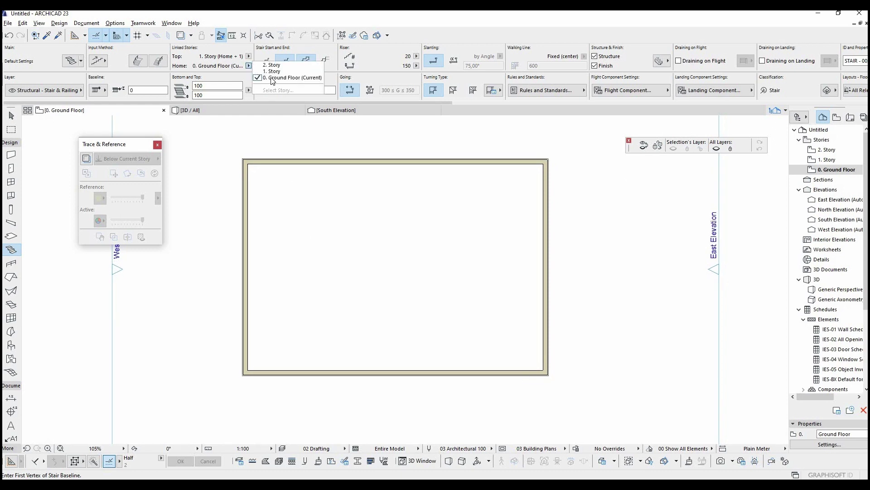
pyautogui.click(250, 57)
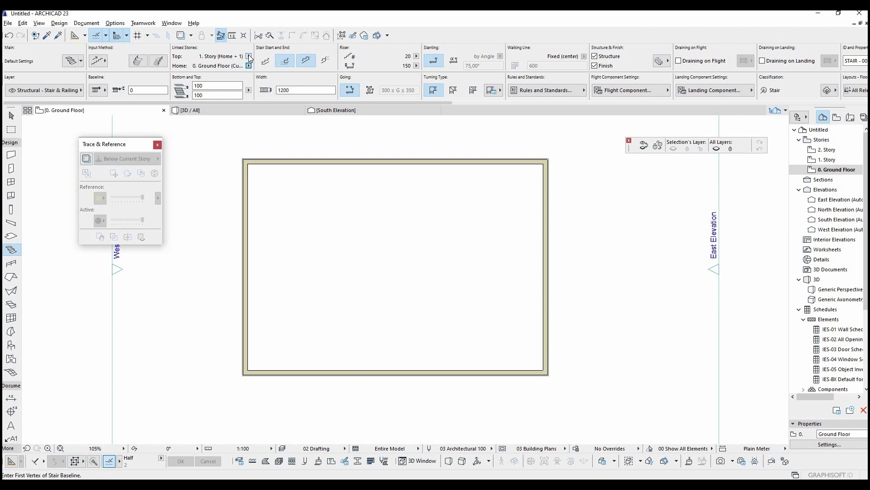
pyautogui.click(249, 57)
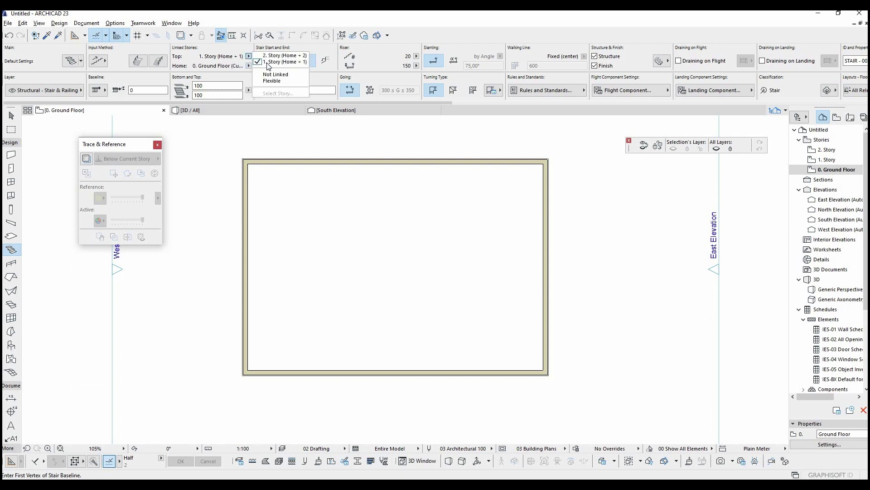
pyautogui.click(297, 65)
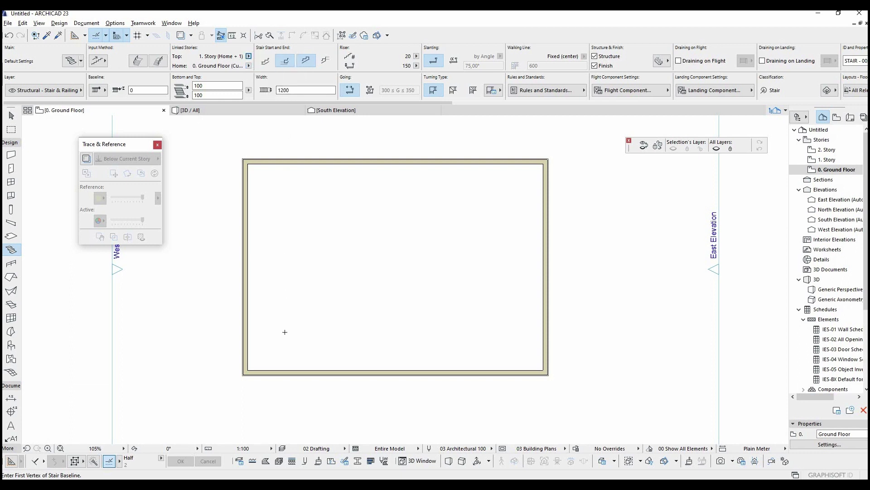
pyautogui.scroll(3, 253, 373)
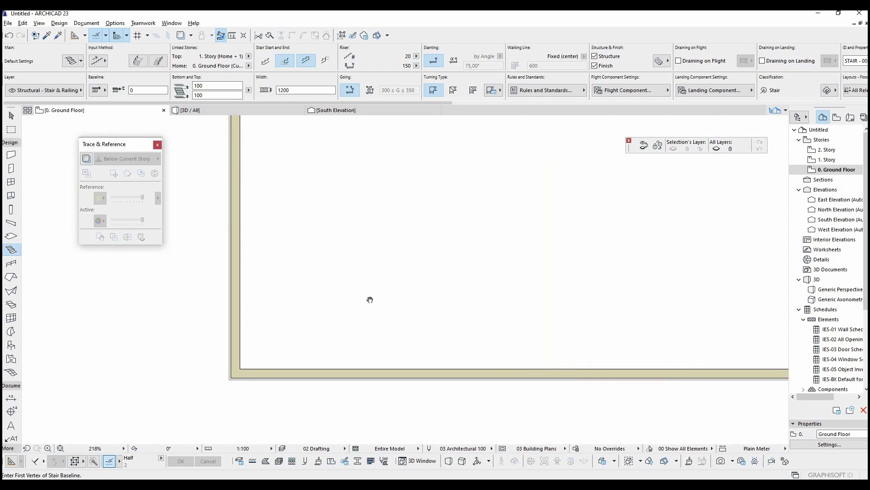
pyautogui.moveTo(370, 300); pyautogui.dragTo(263, 268, button='middle')
pyautogui.scroll(-2, 233, 297)
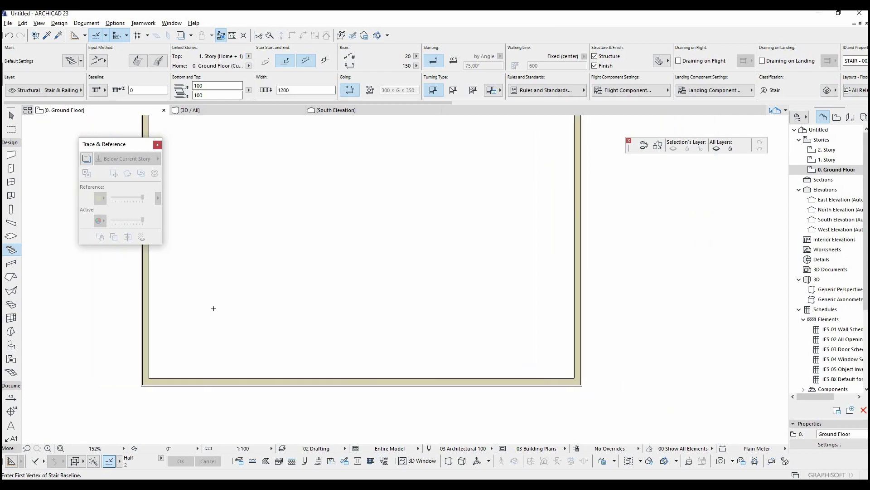
pyautogui.click(214, 308)
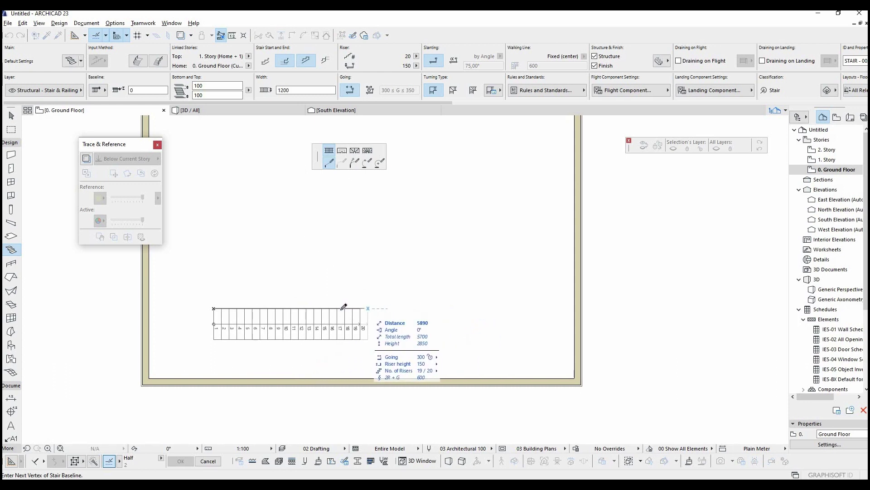
pyautogui.doubleClick(414, 305)
pyautogui.scroll(3, 269, 312)
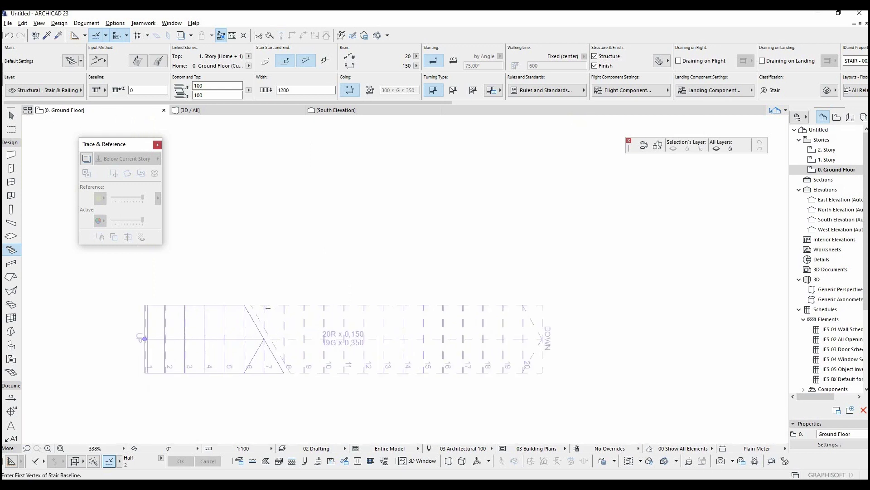
pyautogui.scroll(-2, 291, 306)
# Draw a 20-riser U-shaped stair with a landing above the straight stair
pyautogui.moveTo(325, 311); pyautogui.dragTo(430, 354, button='middle')
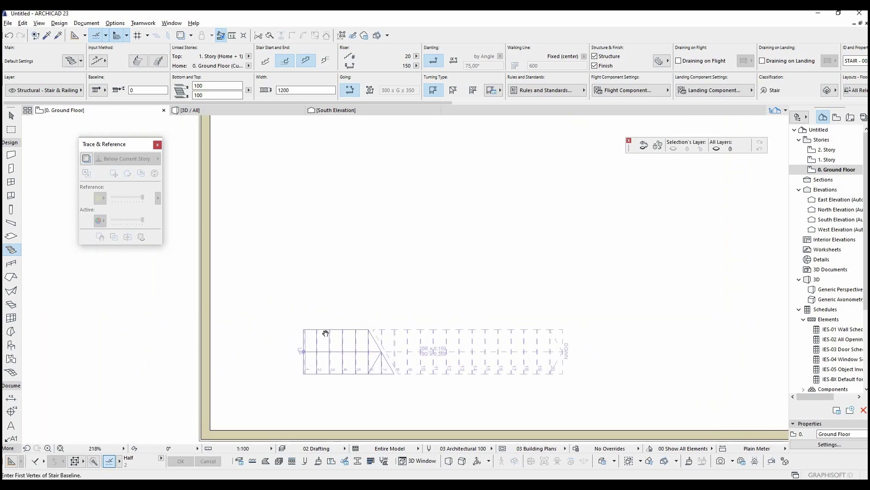
pyautogui.click(291, 253)
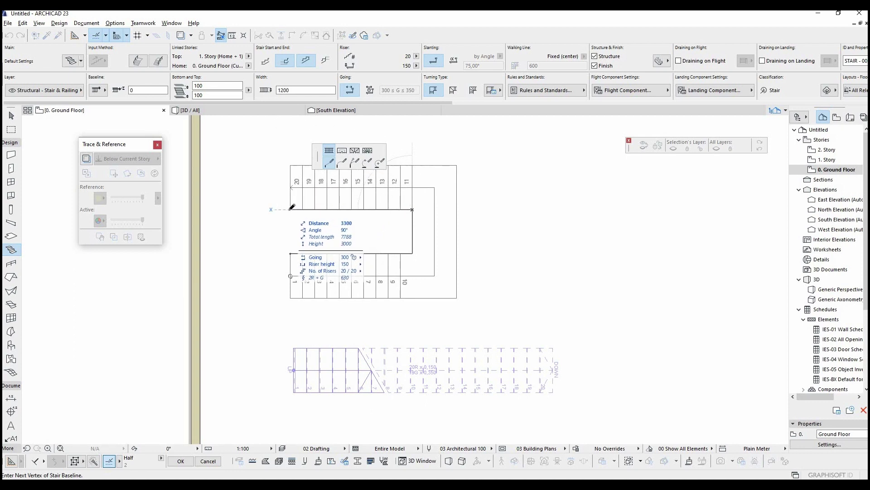
pyautogui.doubleClick(292, 207)
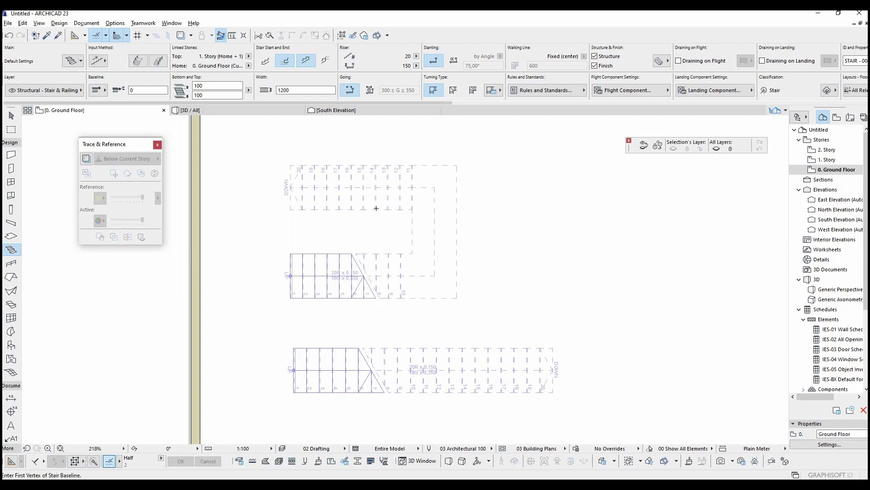
pyautogui.scroll(-3, 376, 208)
pyautogui.scroll(2, 429, 298)
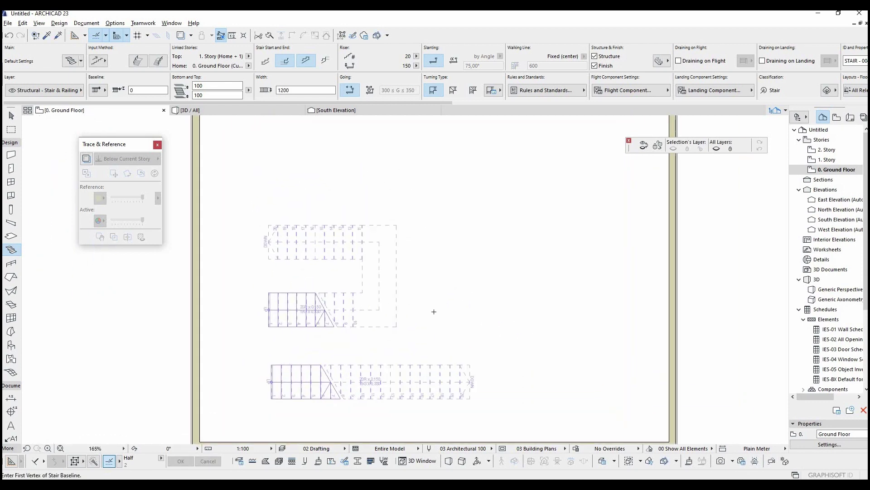
pyautogui.click(430, 318)
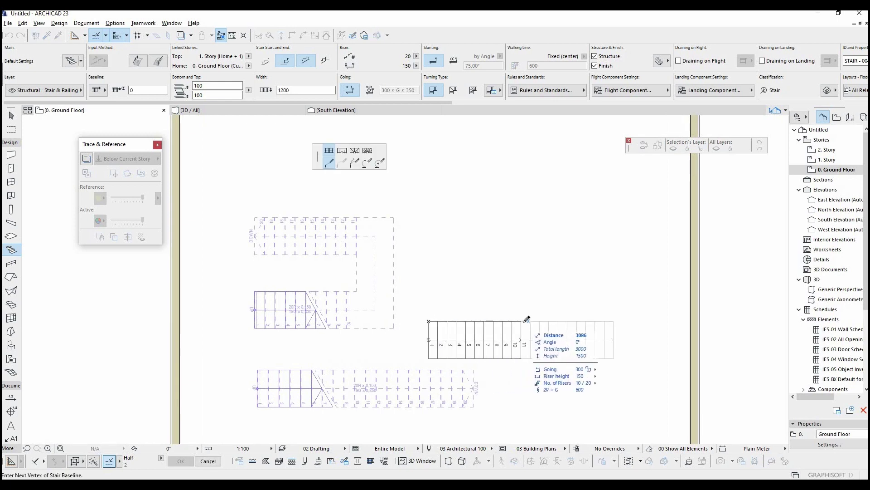
# Draw a third 20-riser U-stair on the right with a new baseline and equal-going winders
pyautogui.click(98, 90)
pyautogui.click(138, 90)
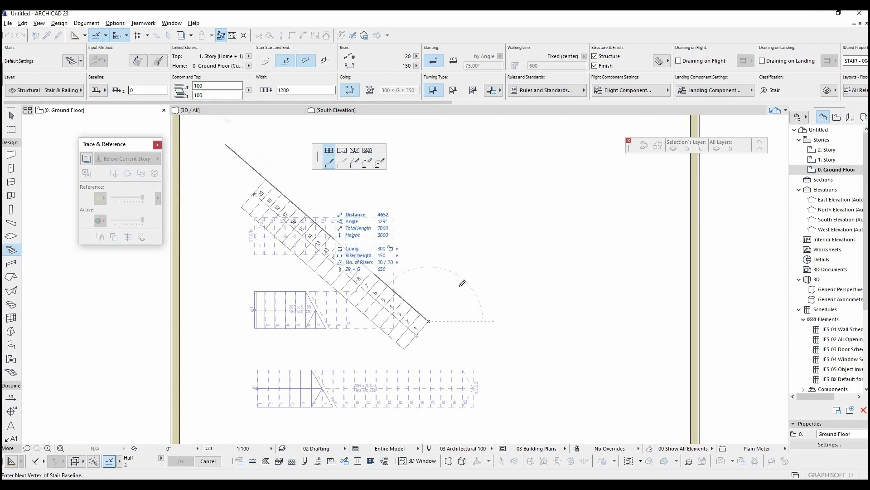
pyautogui.click(541, 320)
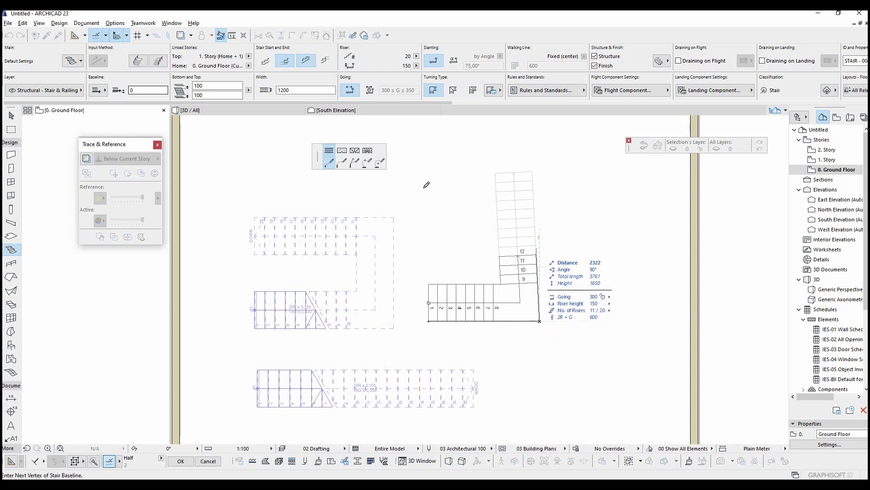
pyautogui.click(367, 150)
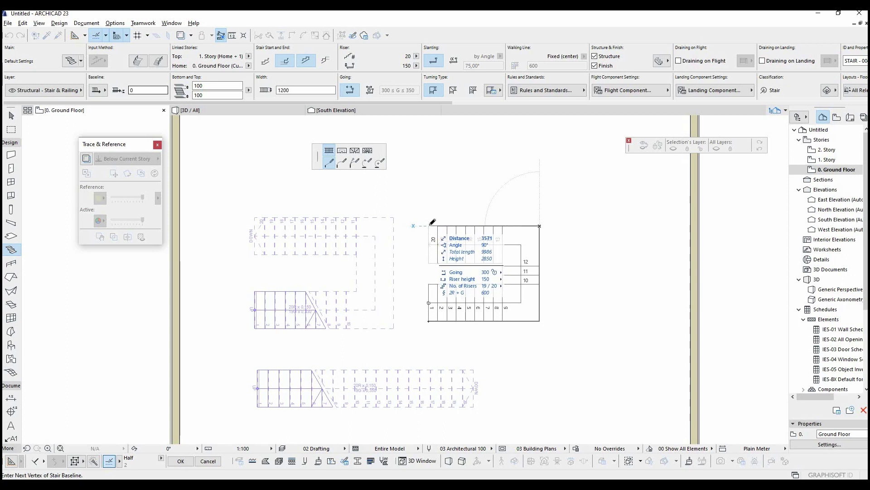
pyautogui.doubleClick(432, 223)
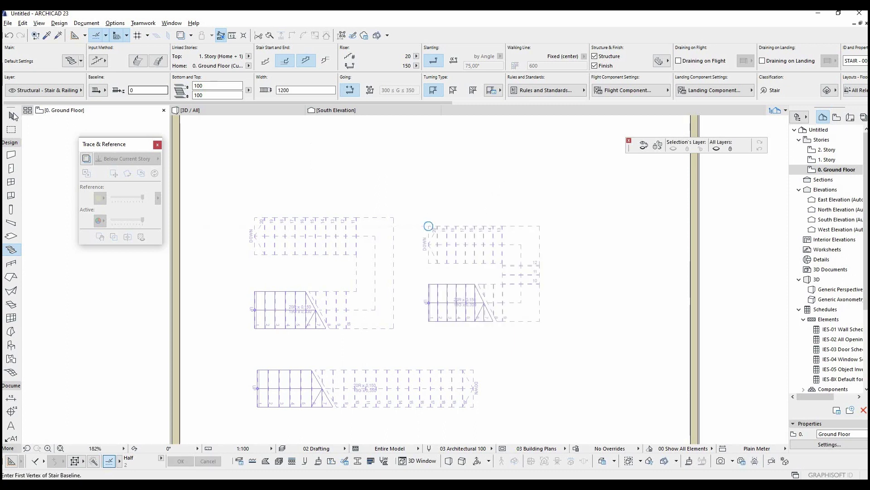
# Select the winder stair and make its upper turn equal-going winders
pyautogui.click(11, 115)
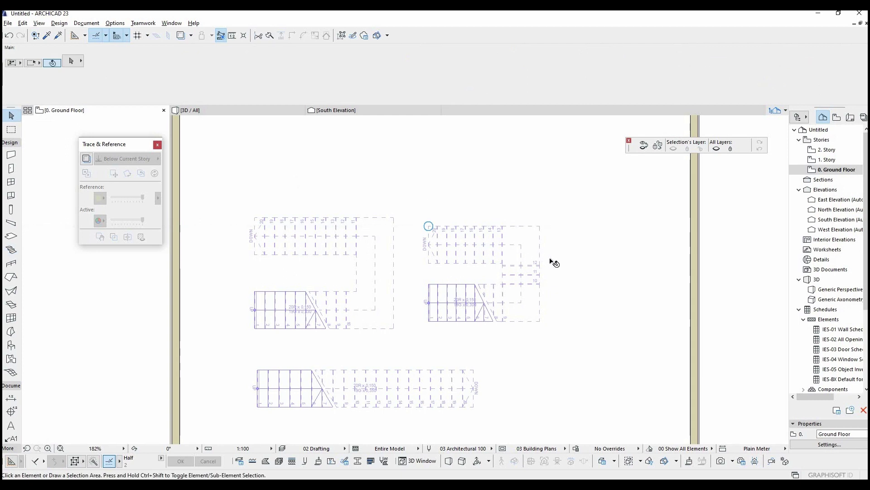
pyautogui.click(509, 275)
pyautogui.scroll(1, 509, 274)
pyautogui.scroll(2, 503, 269)
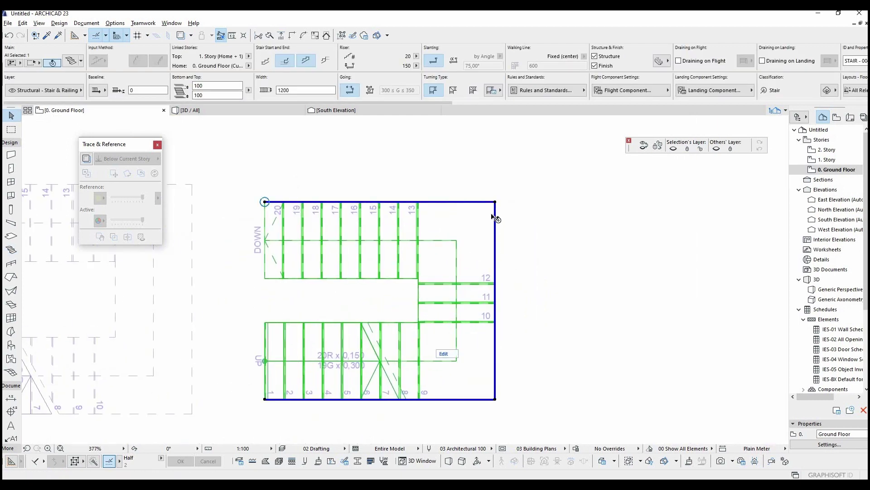
pyautogui.click(495, 201)
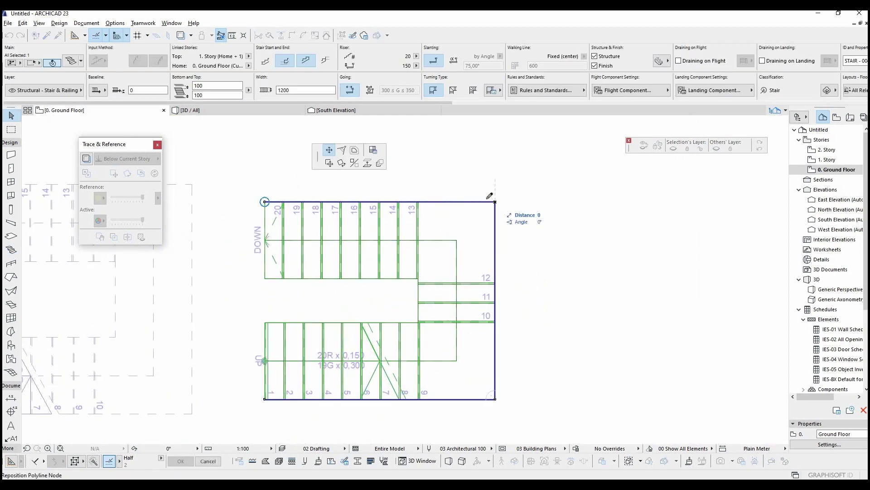
pyautogui.click(372, 150)
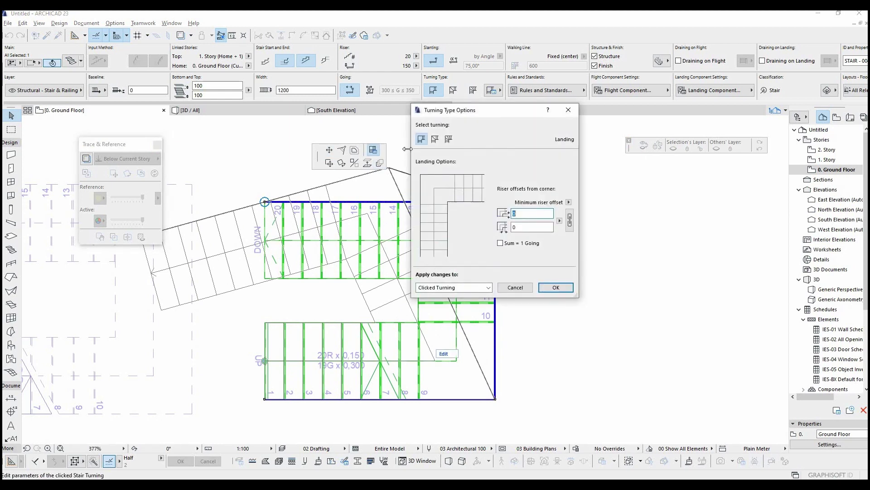
pyautogui.click(448, 139)
pyautogui.click(554, 286)
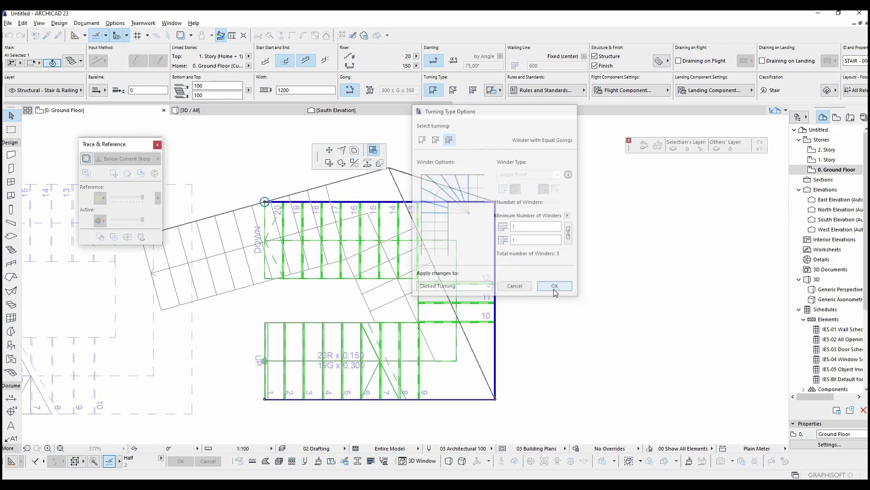
# Make the stair's lower turn equal-going winders as well
pyautogui.click(495, 399)
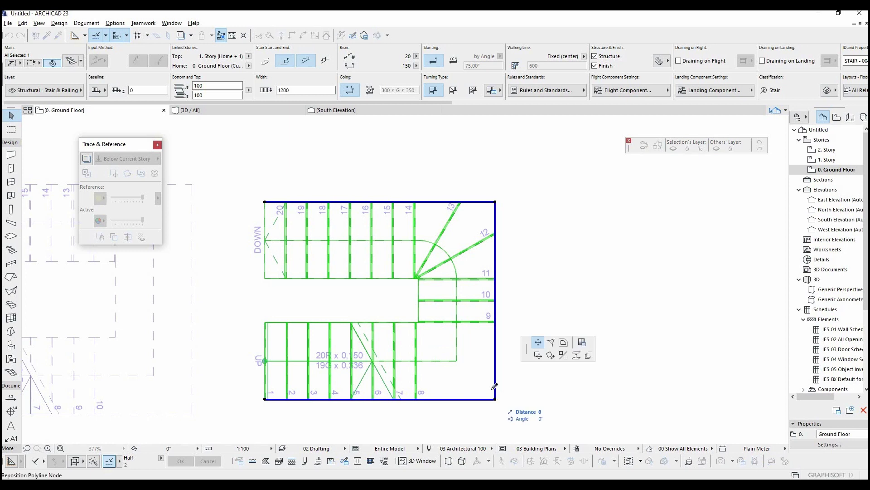
pyautogui.click(373, 152)
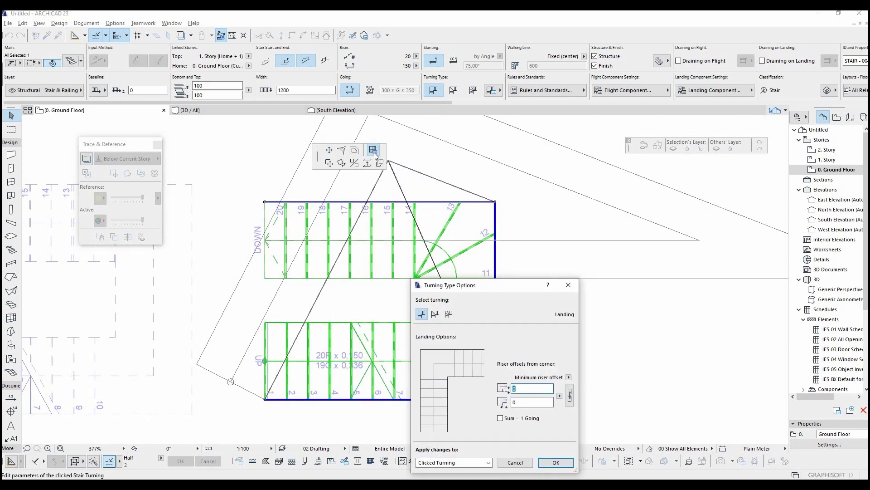
pyautogui.click(449, 314)
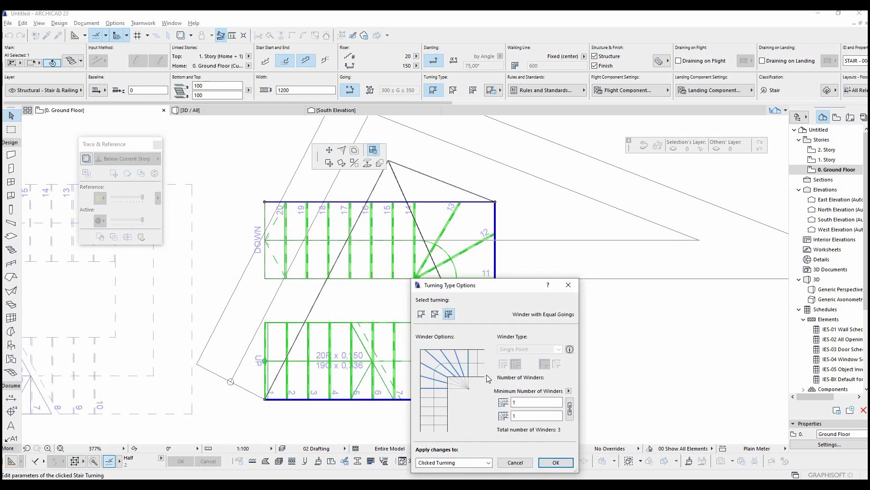
pyautogui.click(551, 463)
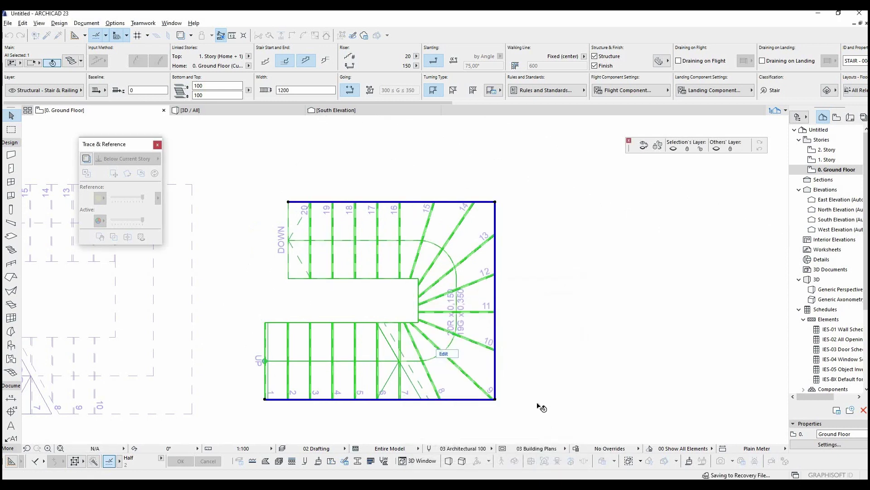
pyautogui.moveTo(353, 289); pyautogui.dragTo(362, 262, button='middle')
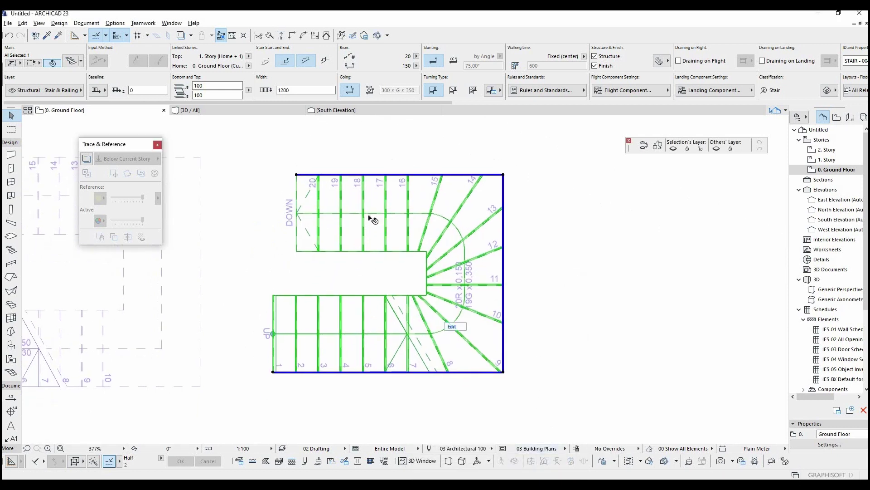
# Offset the stair's top edge down, right edge outward and bottom edge, accepting the first Stair Solver fix
pyautogui.click(353, 170)
pyautogui.click(366, 151)
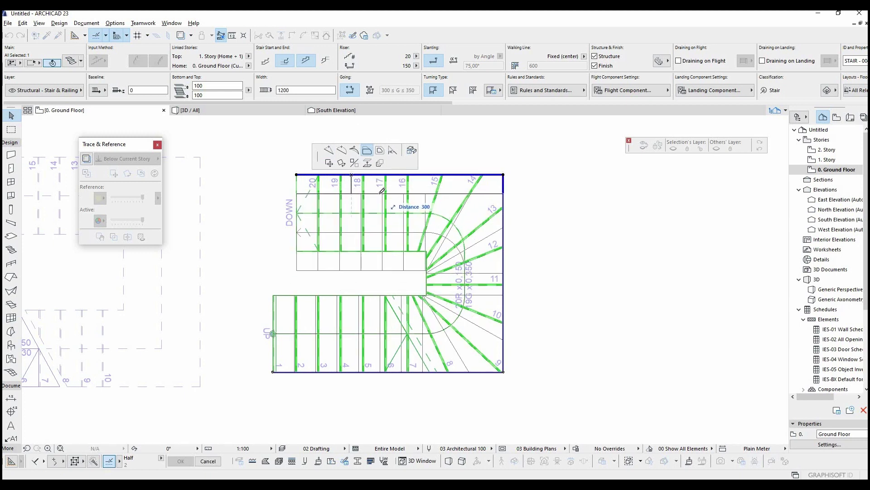
pyautogui.click(381, 194)
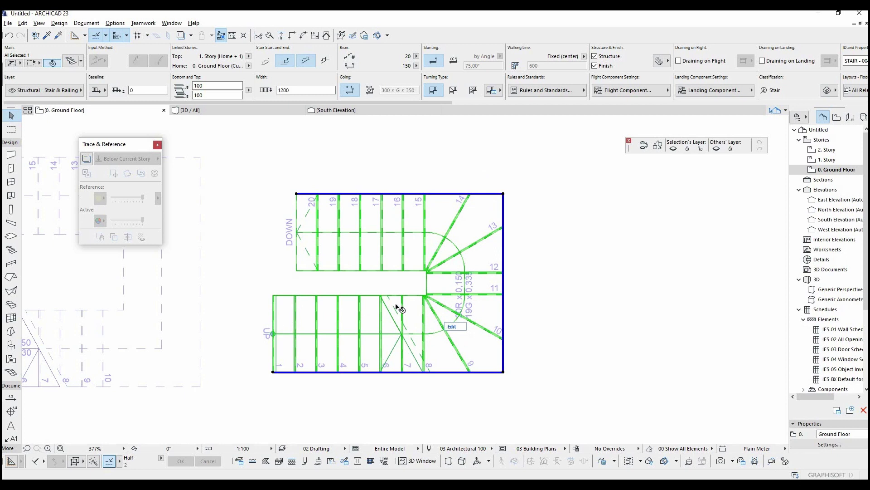
pyautogui.click(505, 283)
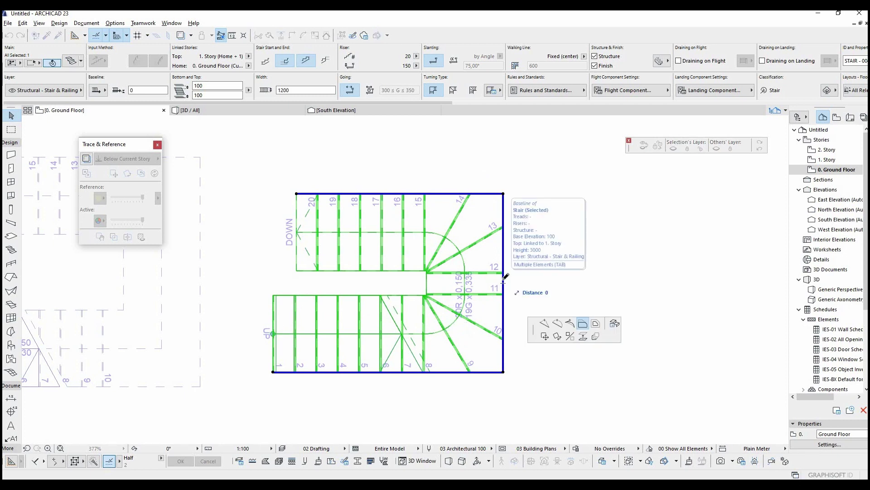
pyautogui.click(368, 149)
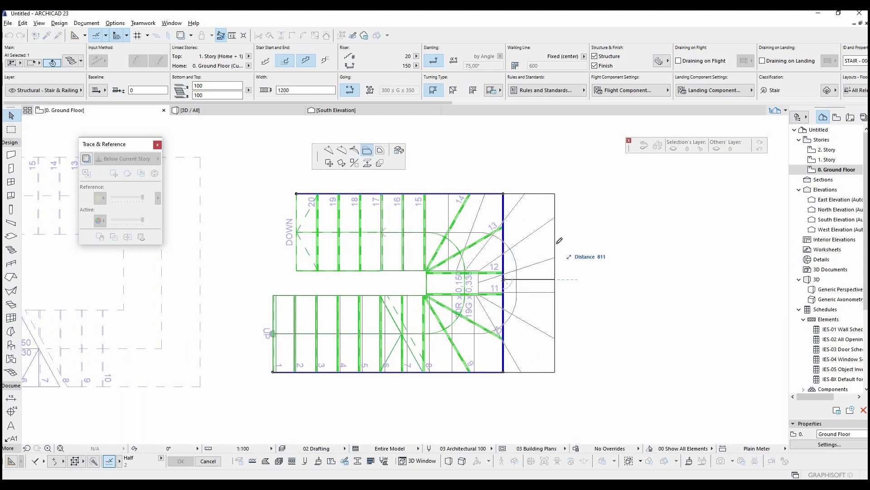
pyautogui.click(557, 240)
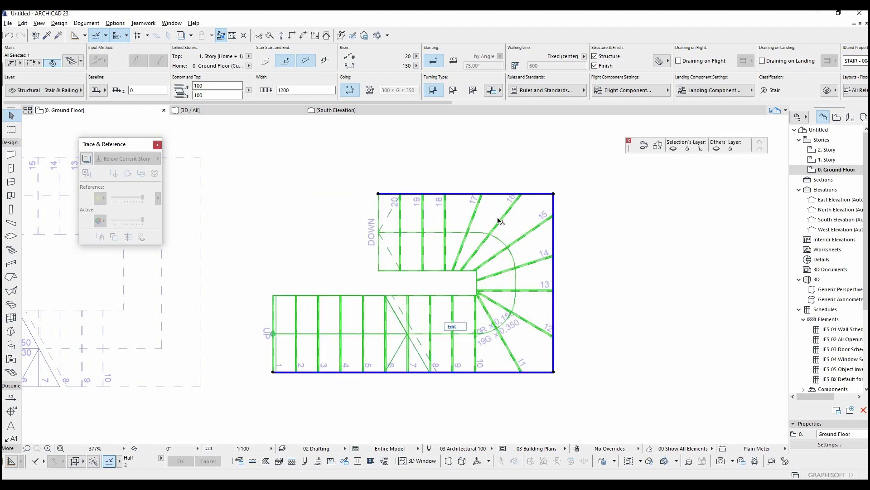
pyautogui.click(284, 371)
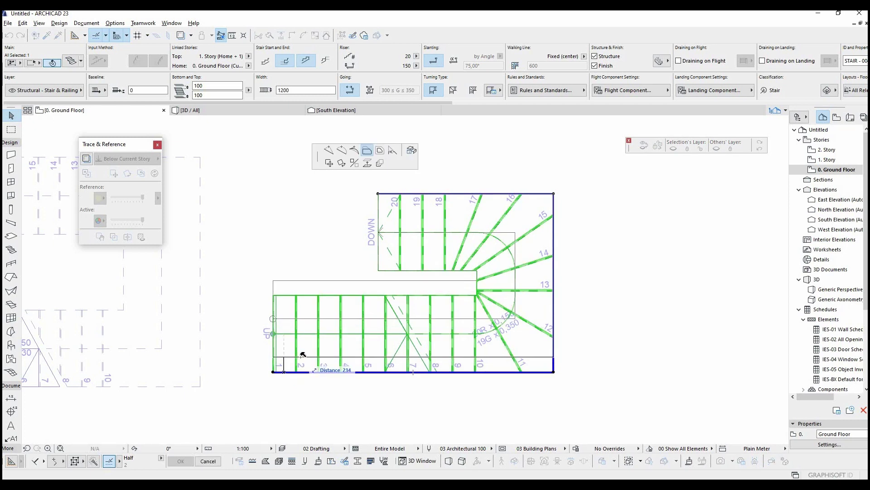
pyautogui.click(302, 355)
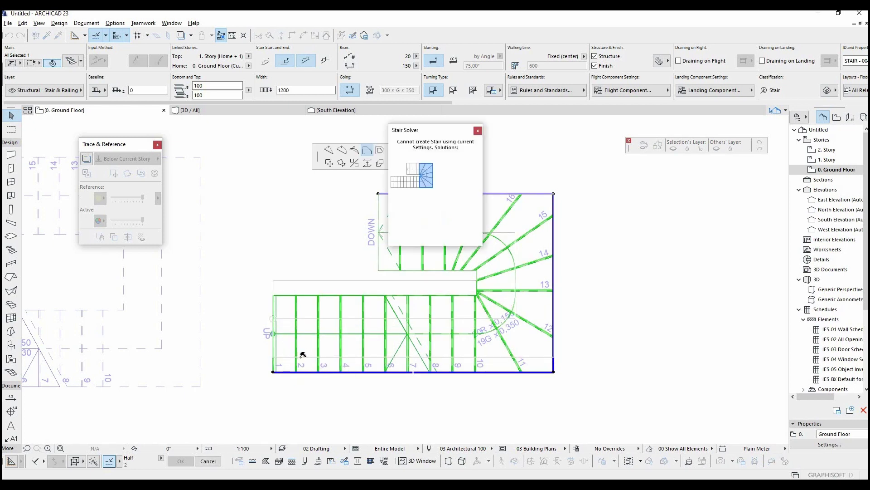
pyautogui.click(421, 178)
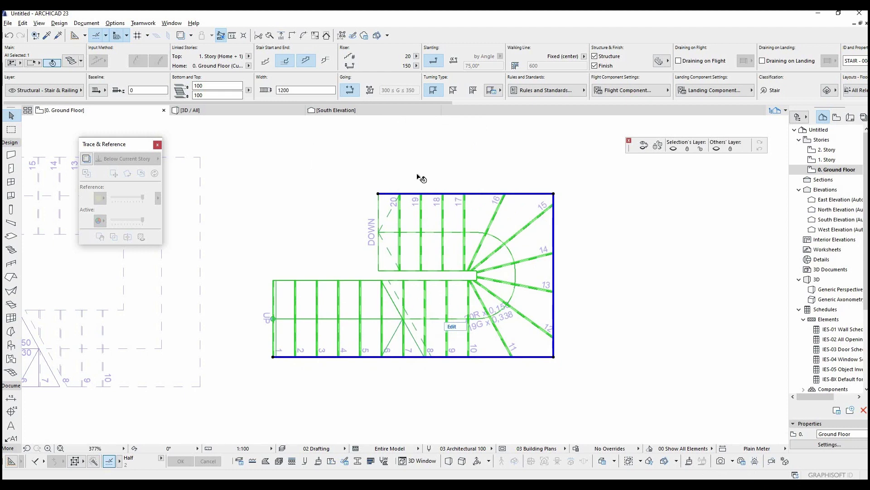
# Move the top-left and bottom-left corner nodes further left, accepting the first Stair Solver fix
pyautogui.click(379, 195)
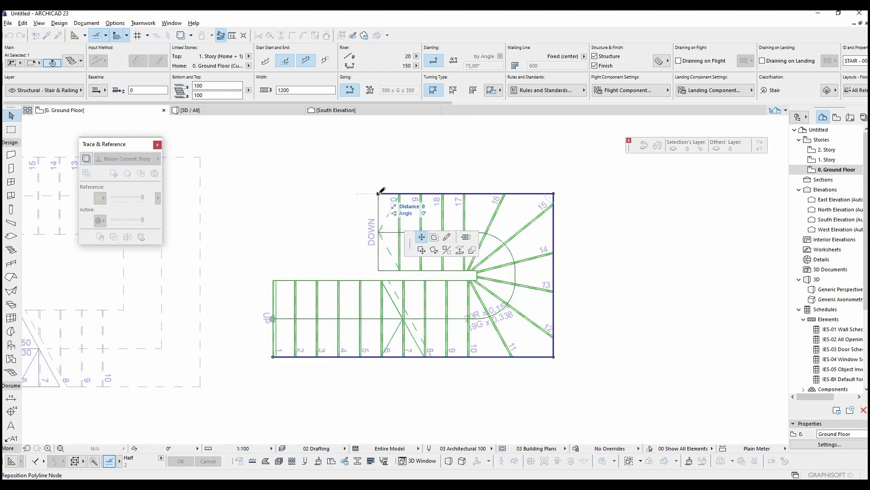
pyautogui.click(334, 190)
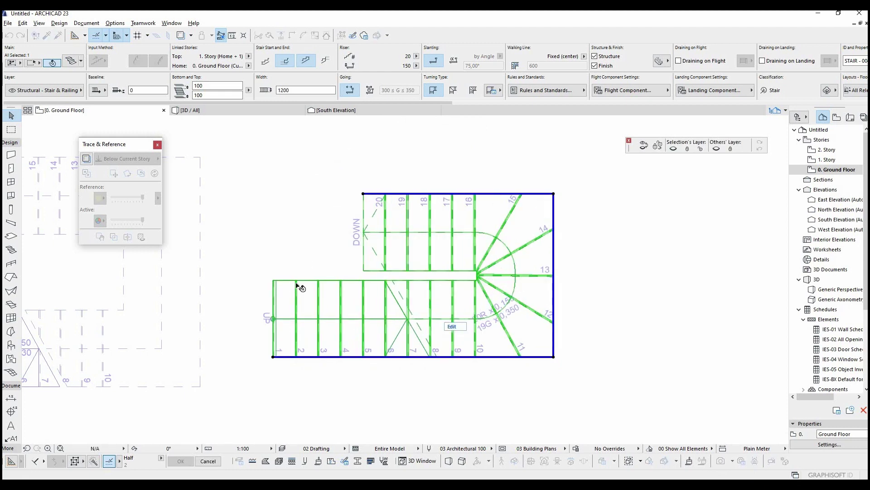
pyautogui.click(276, 354)
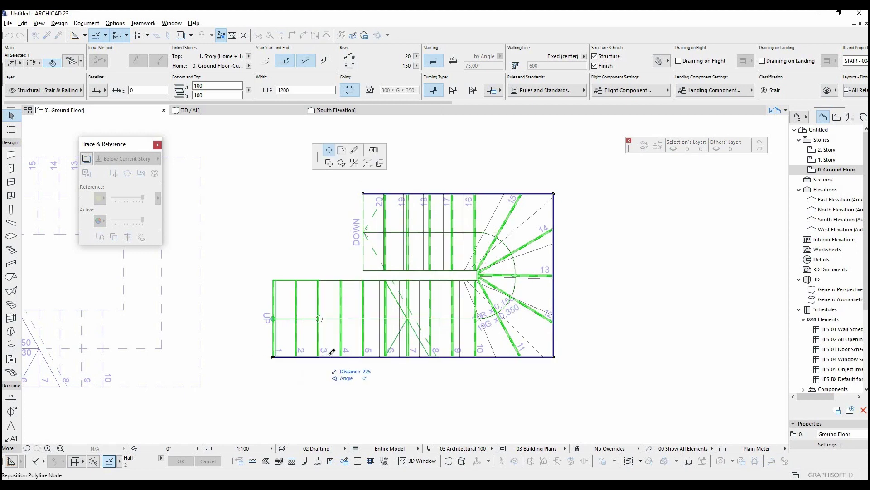
pyautogui.click(353, 352)
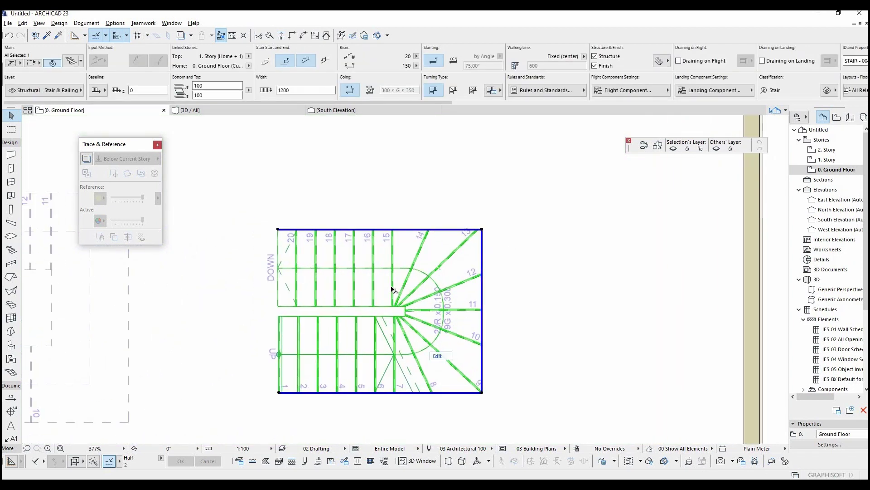
pyautogui.click(277, 226)
pyautogui.click(265, 311)
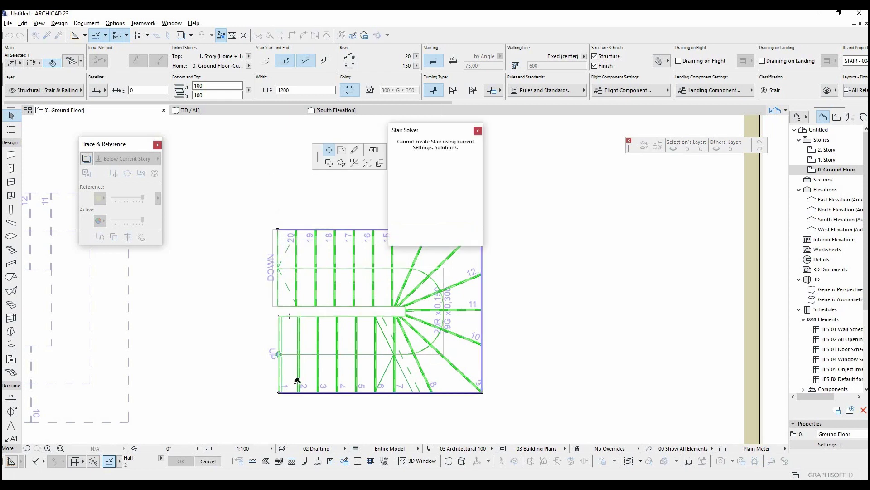
pyautogui.click(412, 181)
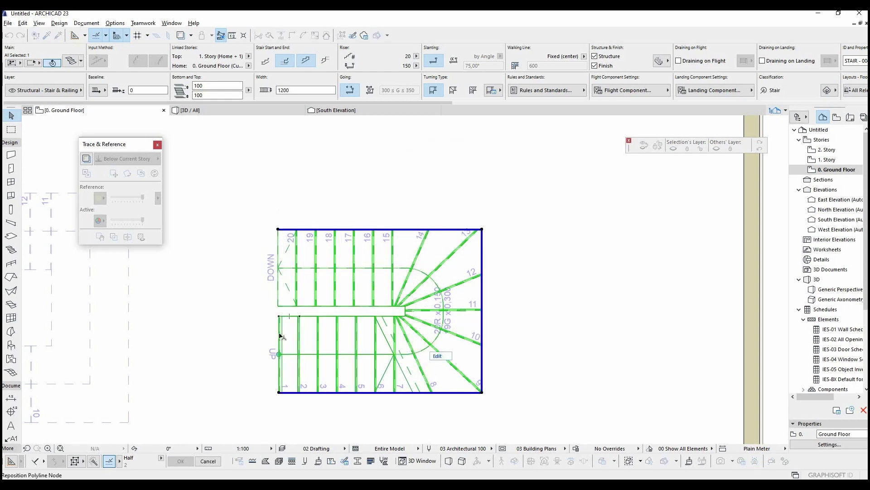
pyautogui.click(278, 394)
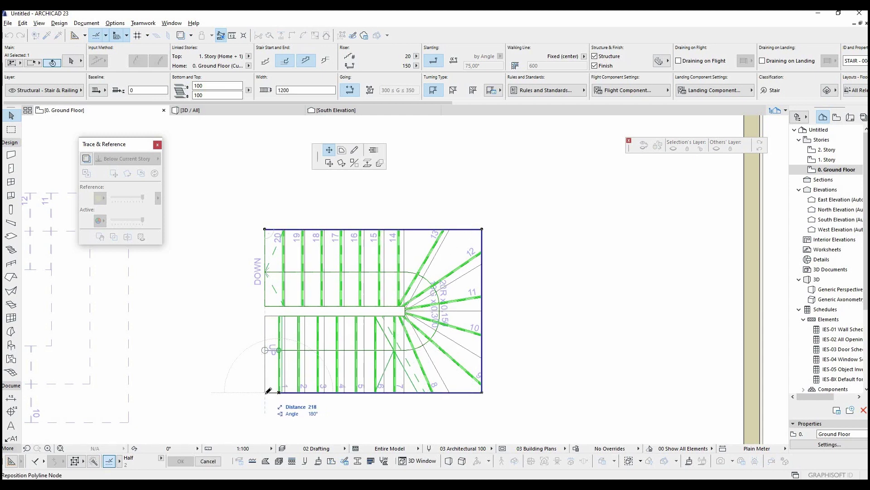
pyautogui.click(265, 394)
# Rearrange steps from the stair's top-left and bottom-left vertices to line both flights up on the left
pyautogui.press('Escape')
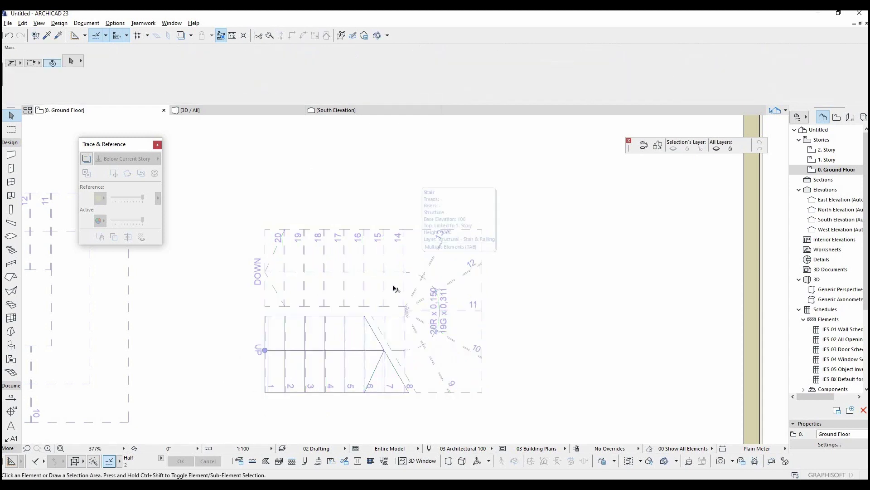
pyautogui.scroll(-2, 410, 265)
pyautogui.click(410, 265)
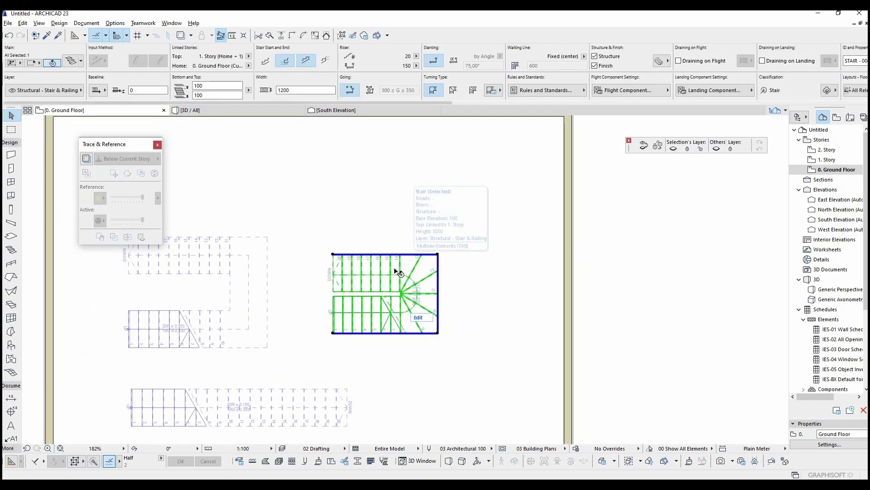
pyautogui.scroll(1, 416, 261)
pyautogui.scroll(2, 406, 273)
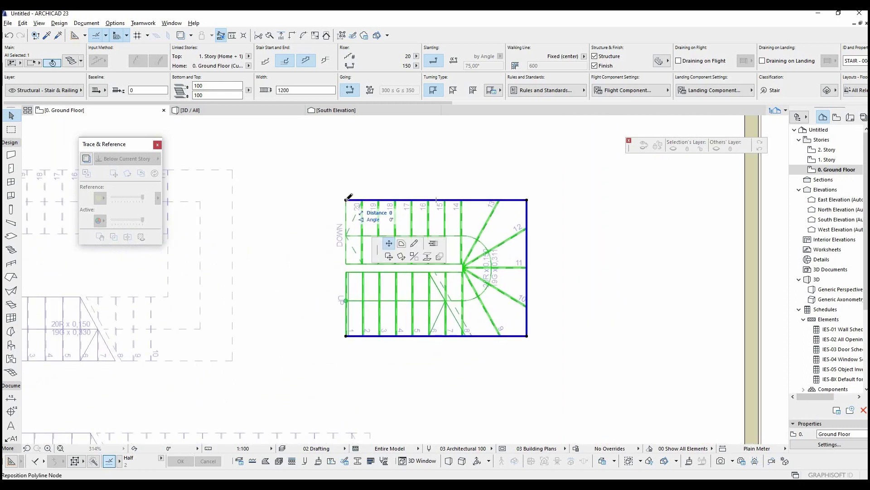
pyautogui.click(347, 200)
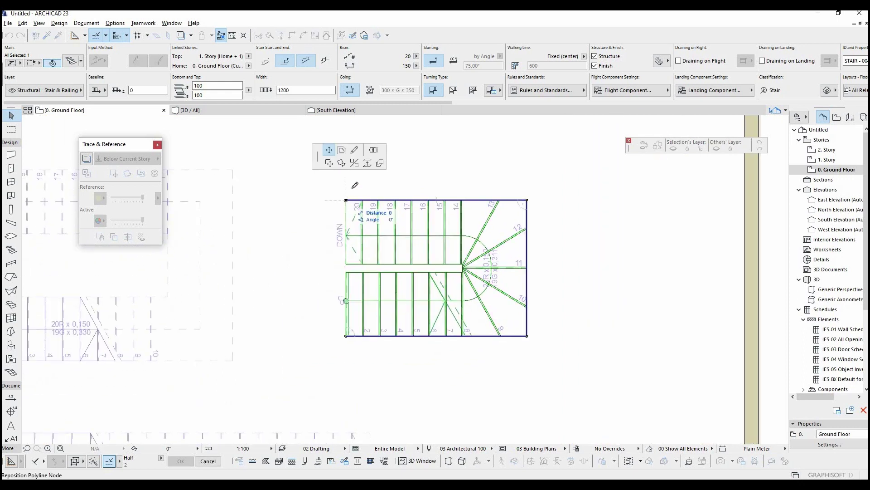
pyautogui.click(373, 150)
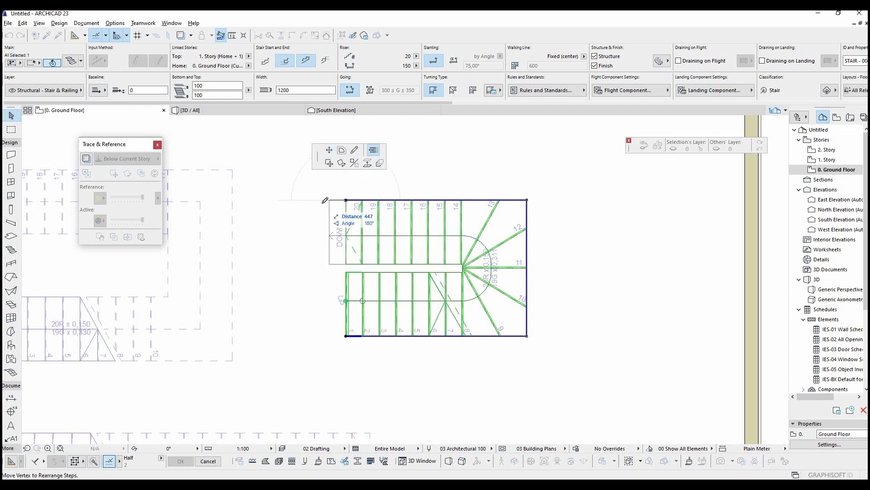
pyautogui.click(325, 201)
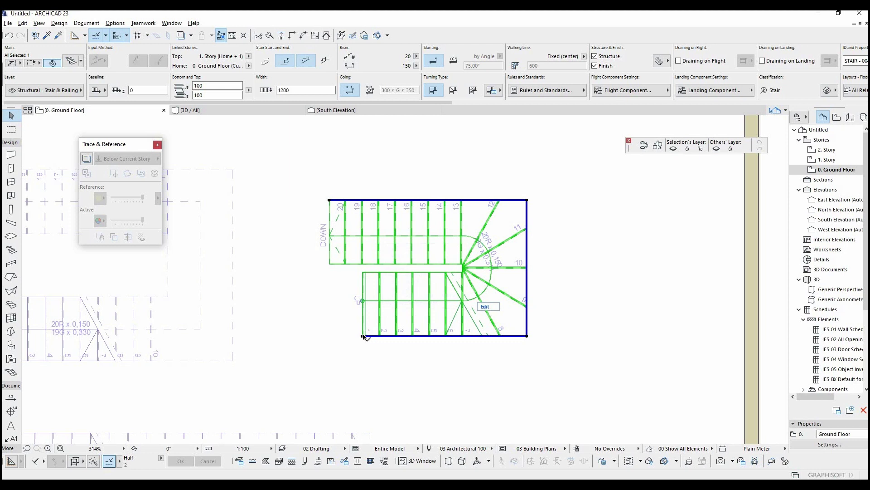
pyautogui.click(362, 335)
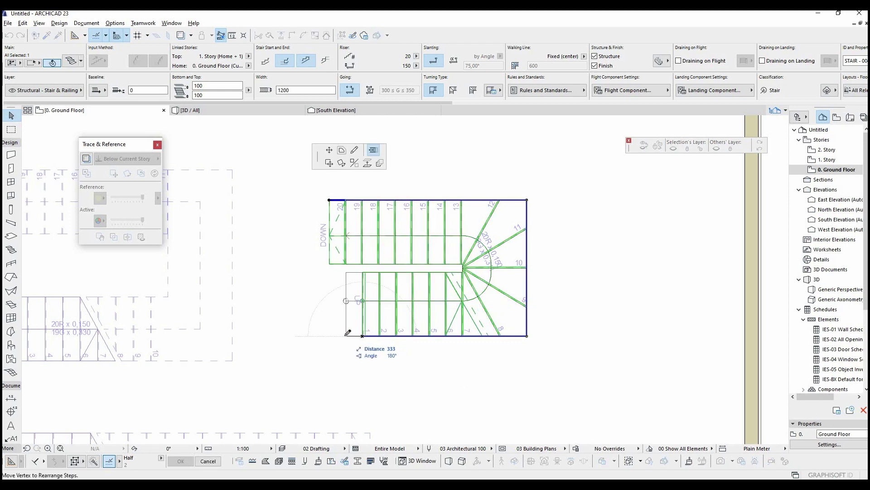
pyautogui.click(346, 335)
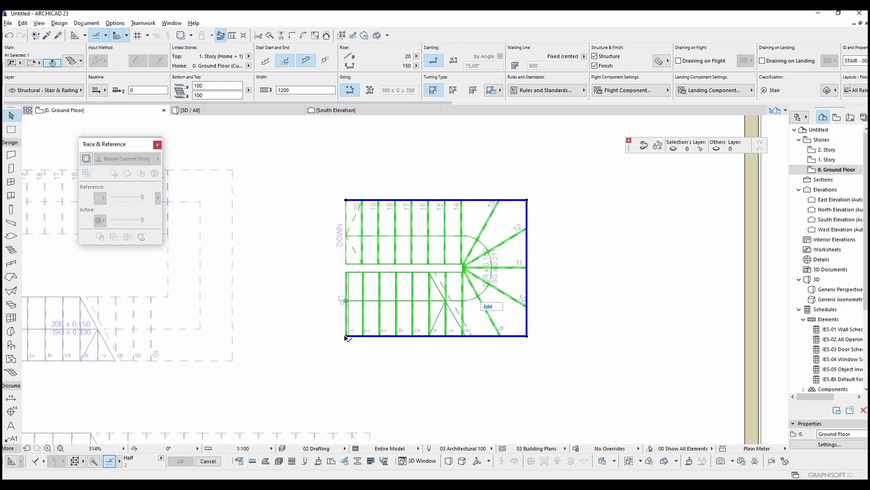
# Curve the upper and lower flights' inner well edges into arcs
pyautogui.click(349, 266)
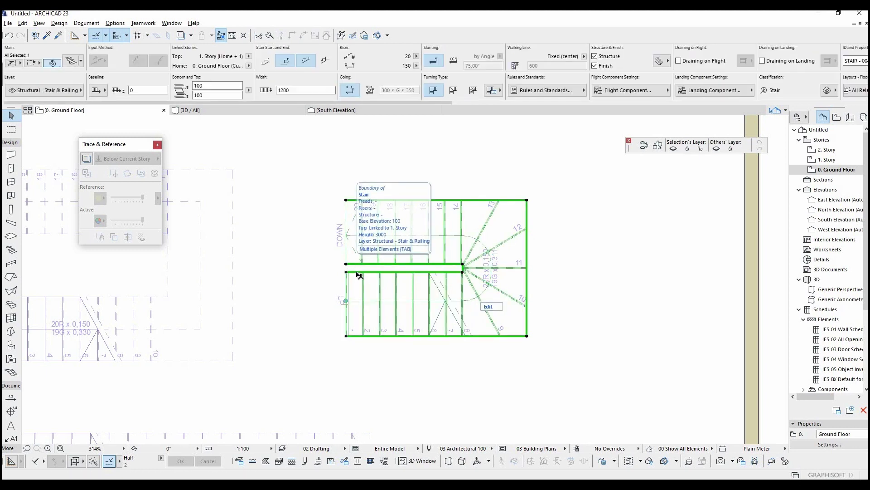
pyautogui.scroll(3, 358, 271)
pyautogui.press('Escape')
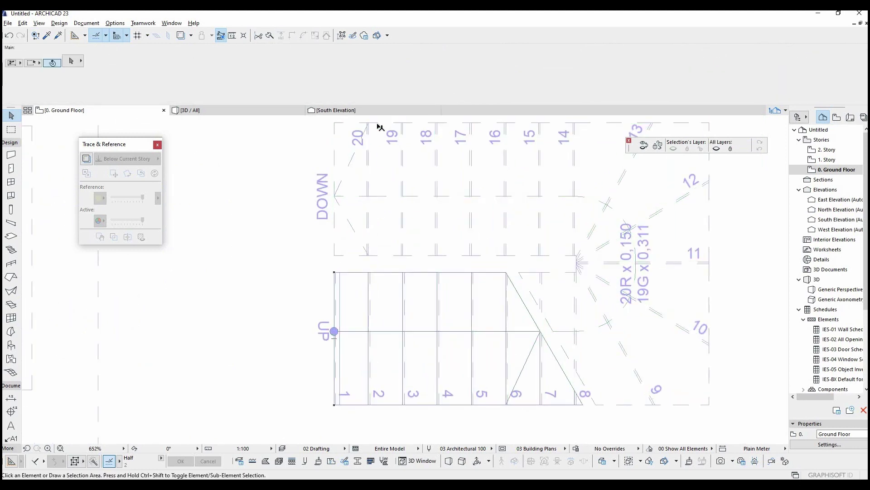
pyautogui.click(365, 161)
pyautogui.moveTo(359, 176); pyautogui.dragTo(386, 144, button='middle')
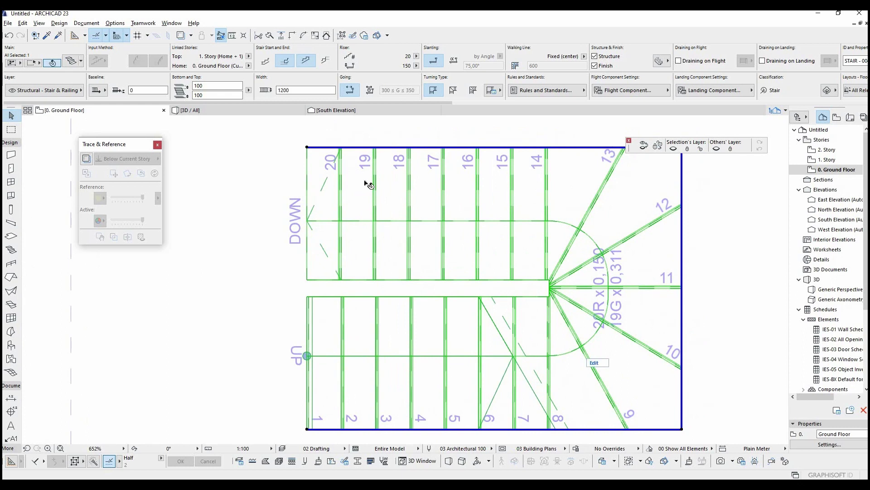
pyautogui.press('Escape')
pyautogui.click(355, 283)
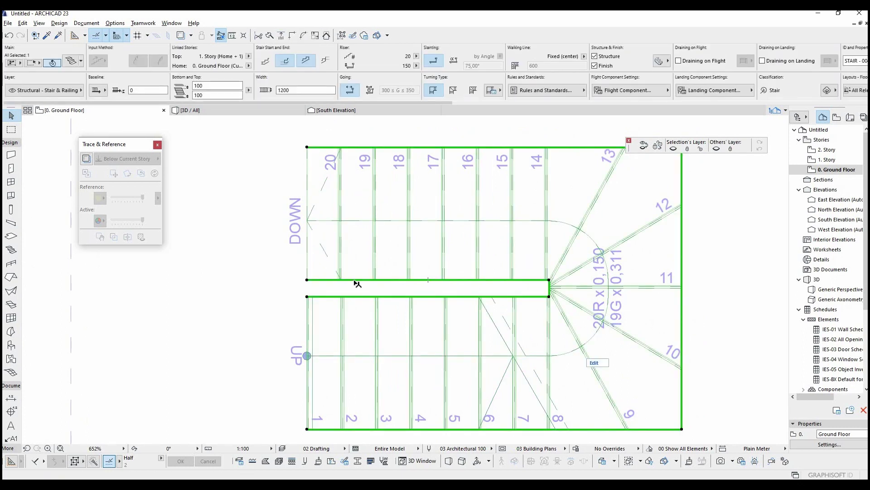
pyautogui.click(356, 279)
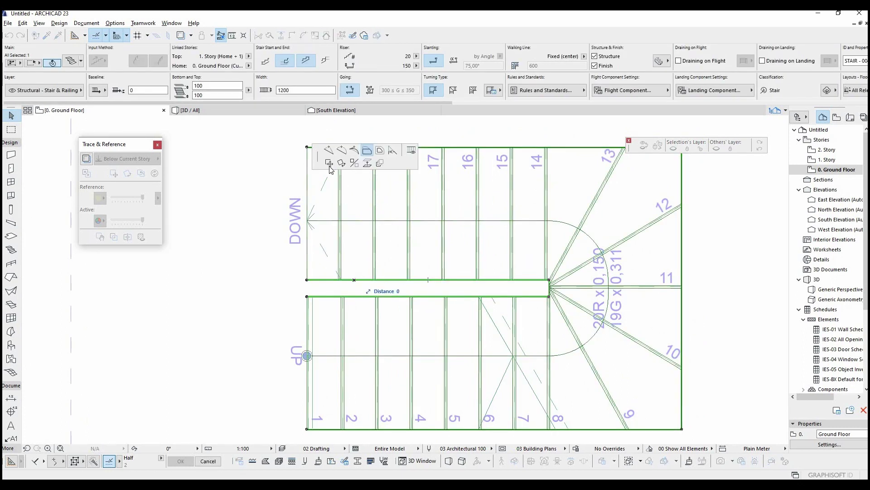
pyautogui.click(452, 267)
pyautogui.press('Escape')
pyautogui.scroll(-3, 426, 284)
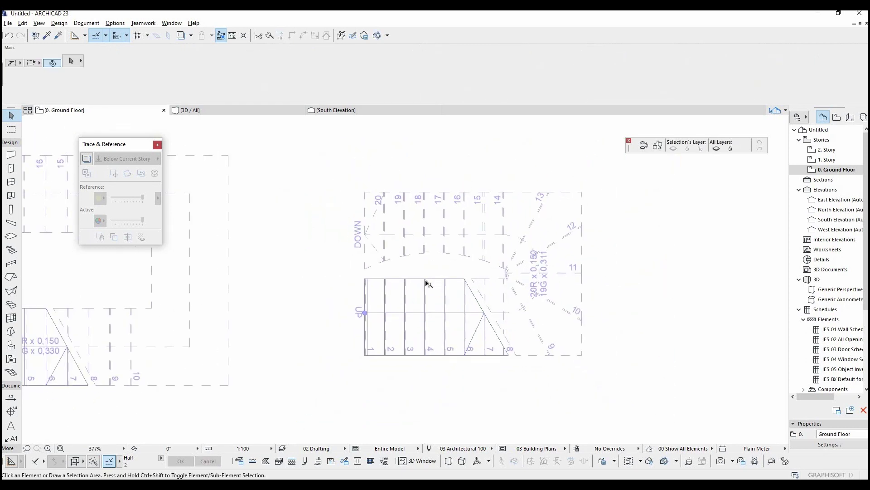
pyautogui.click(434, 281)
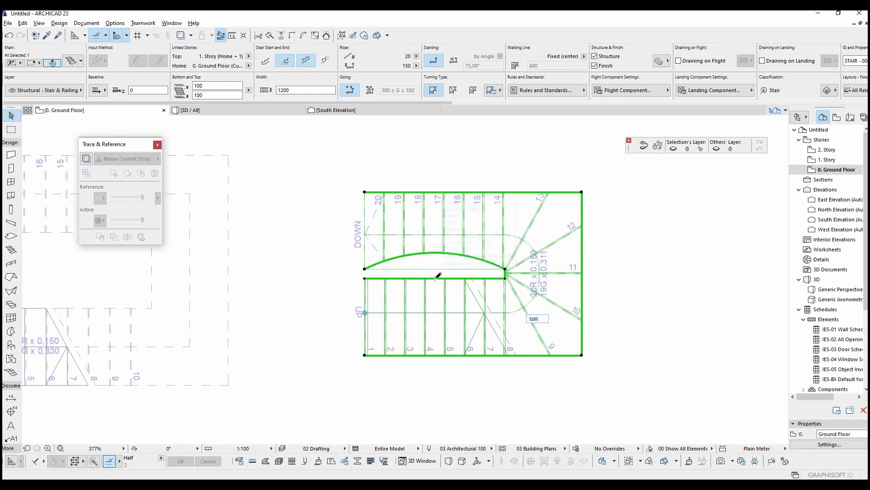
pyautogui.click(436, 278)
pyautogui.click(436, 291)
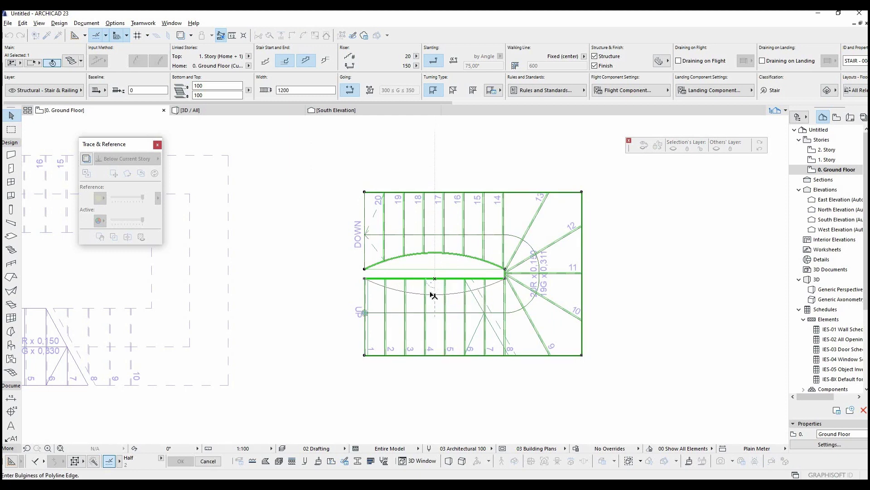
# Curve the stair's top and bottom outer edges into arcs
pyautogui.press('Escape')
pyautogui.moveTo(526, 255); pyautogui.dragTo(482, 269, button='middle')
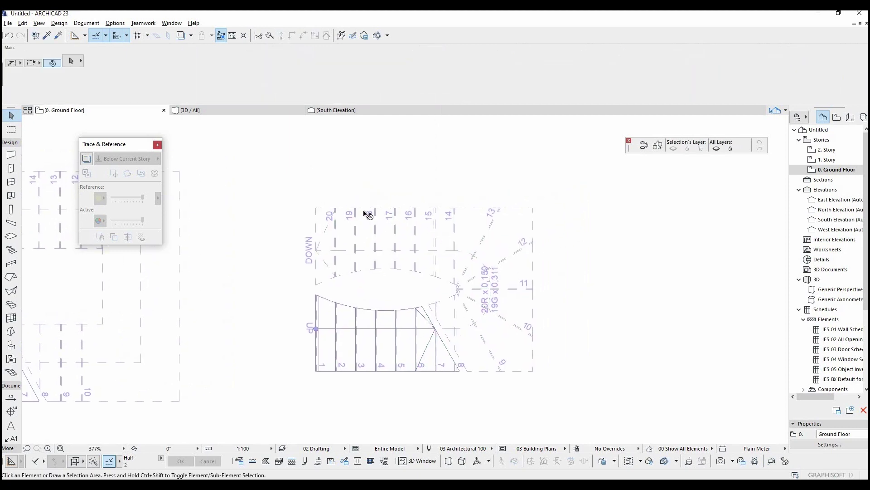
pyautogui.click(365, 212)
pyautogui.click(364, 205)
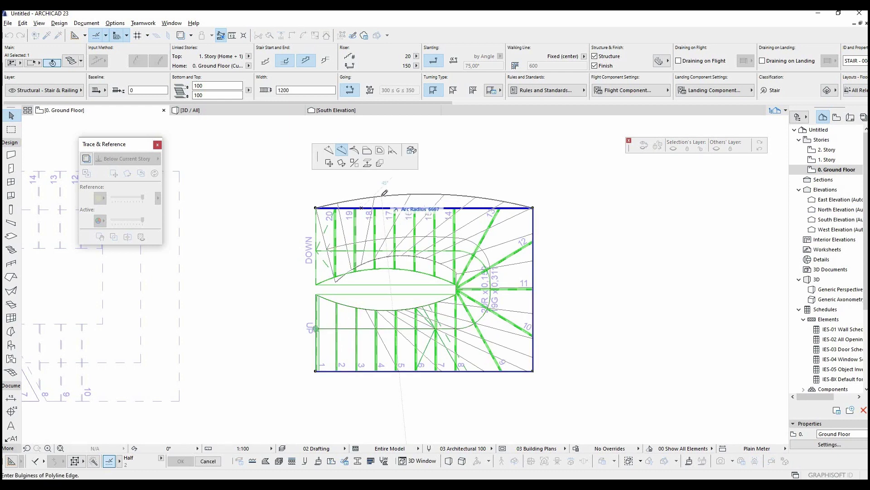
pyautogui.click(376, 209)
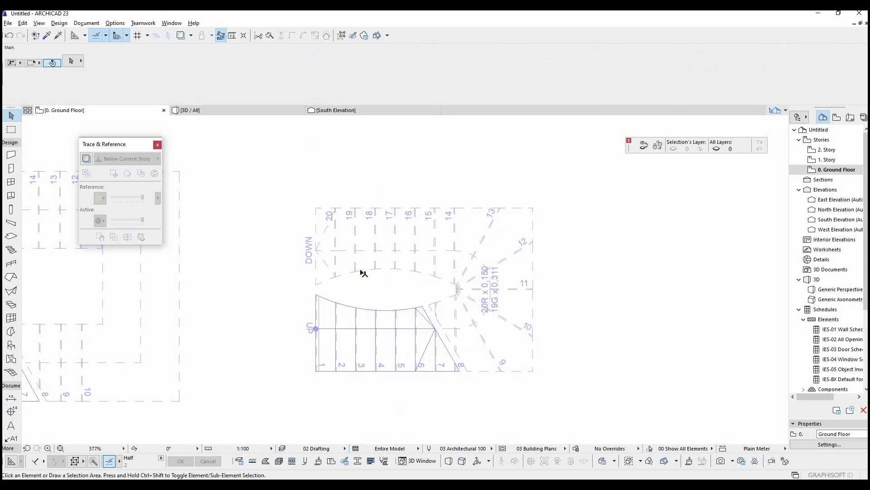
pyautogui.click(371, 206)
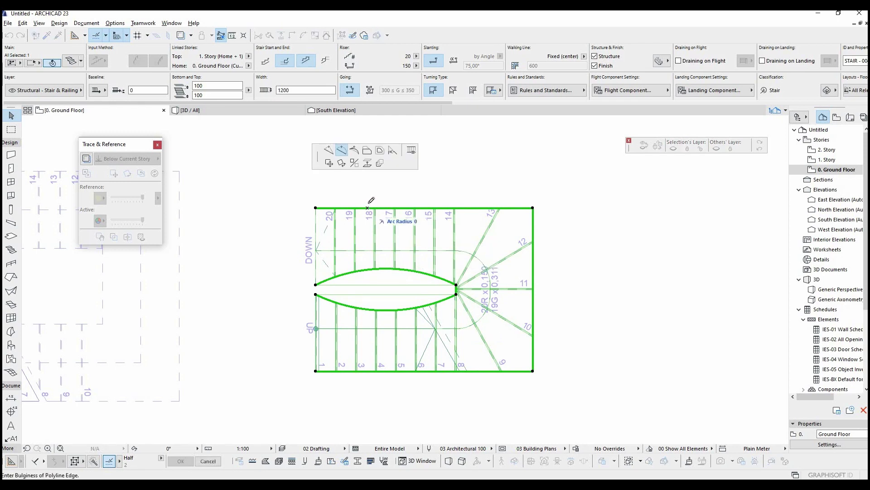
pyautogui.click(383, 182)
pyautogui.scroll(-3, 377, 284)
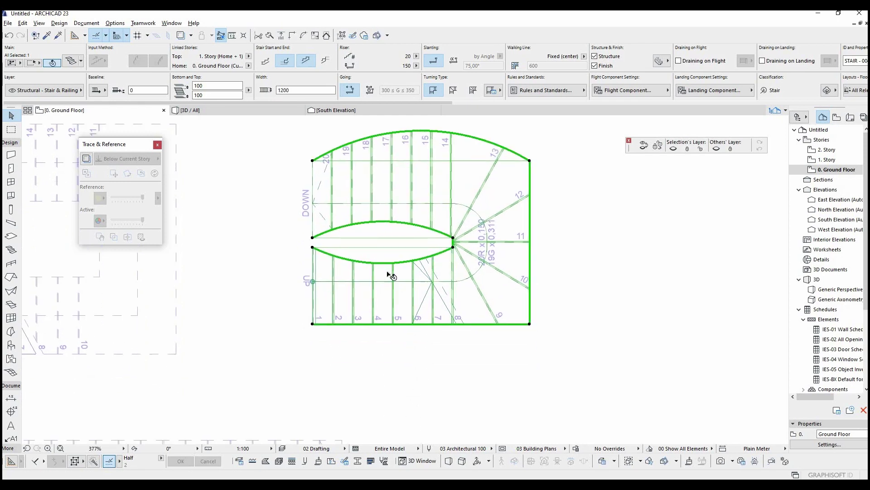
pyautogui.click(423, 321)
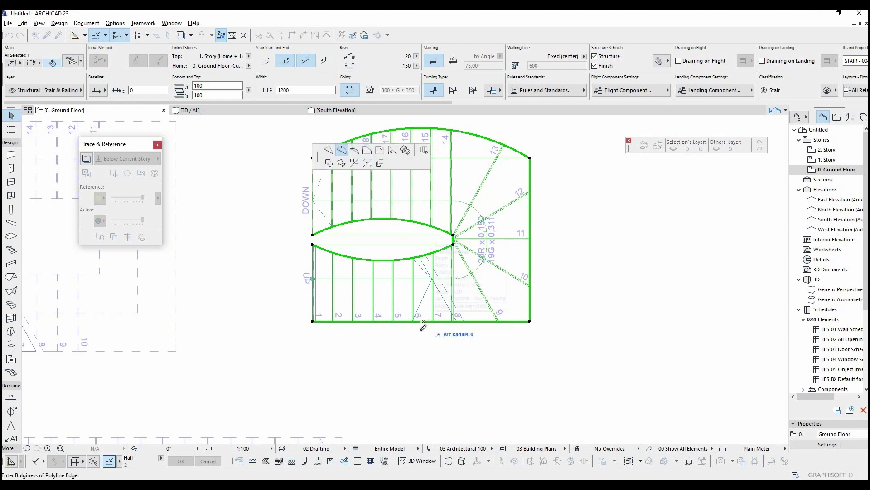
pyautogui.click(419, 355)
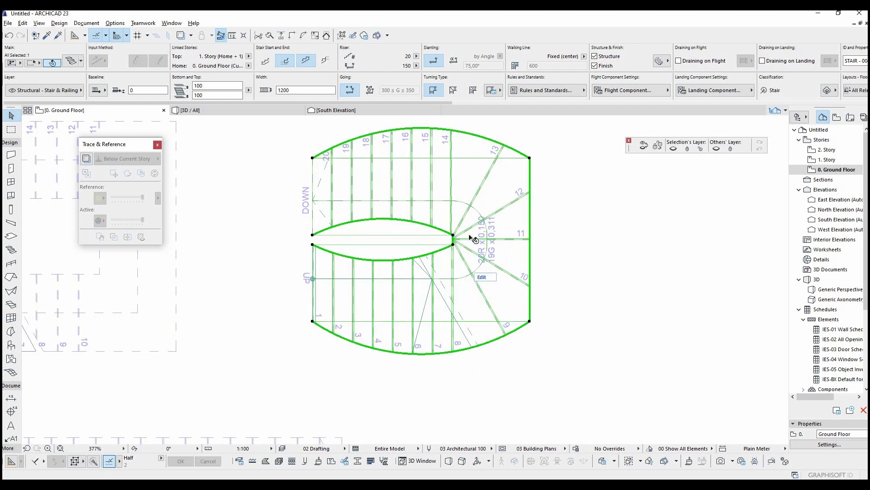
# Curve the stair's right outer edge into an arc, giving an oval outline
pyautogui.press('Escape')
pyautogui.click(515, 171)
pyautogui.press('Escape')
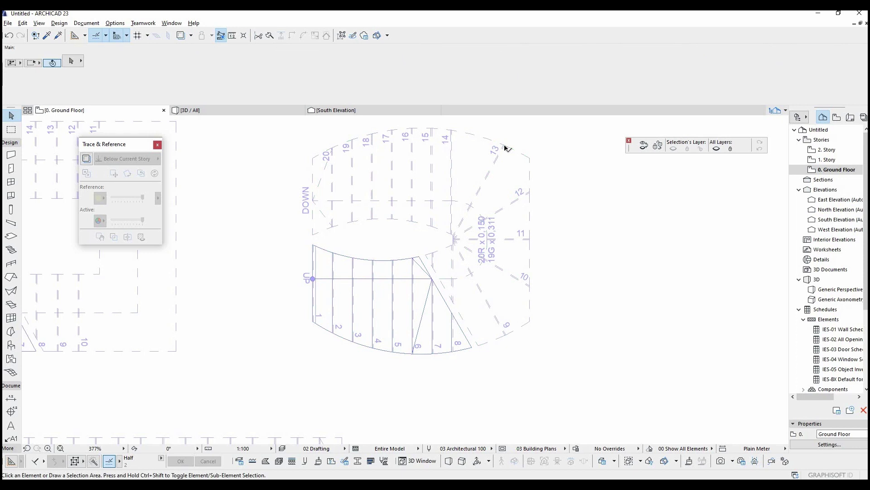
pyautogui.click(505, 148)
pyautogui.click(531, 183)
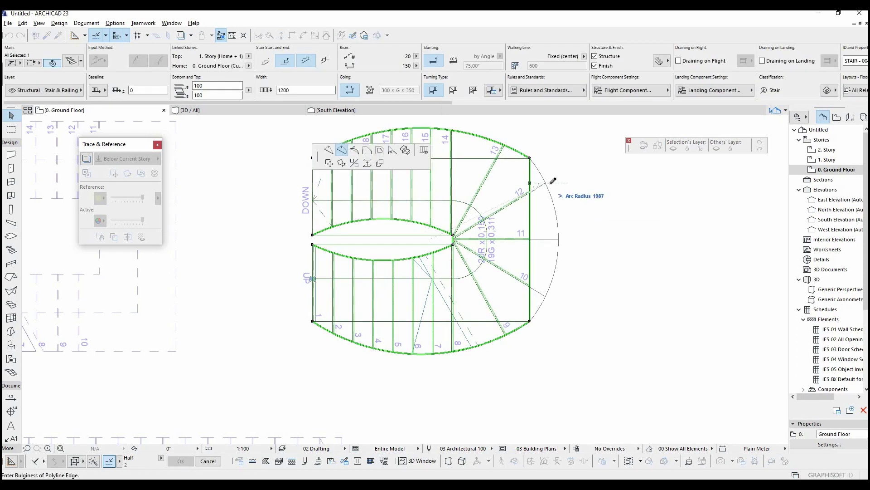
pyautogui.click(553, 182)
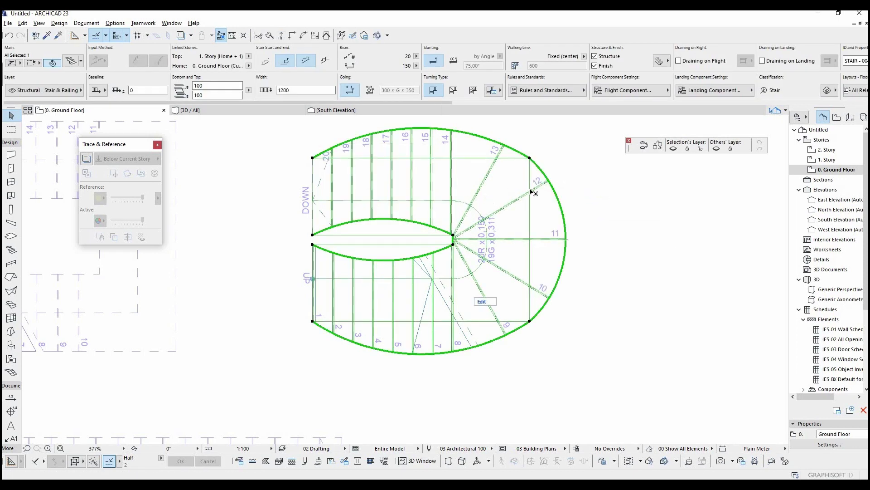
pyautogui.click(563, 197)
pyautogui.press('Escape')
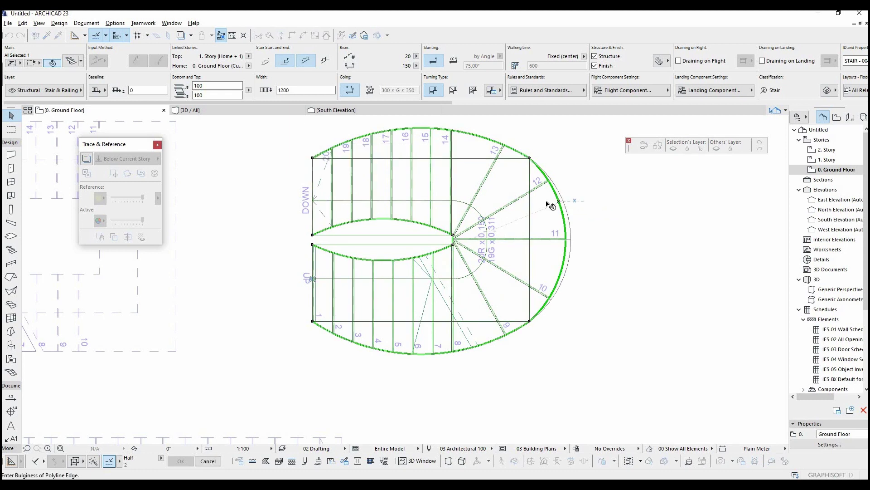
pyautogui.press('Escape')
pyautogui.moveTo(513, 229); pyautogui.dragTo(607, 242, button='middle')
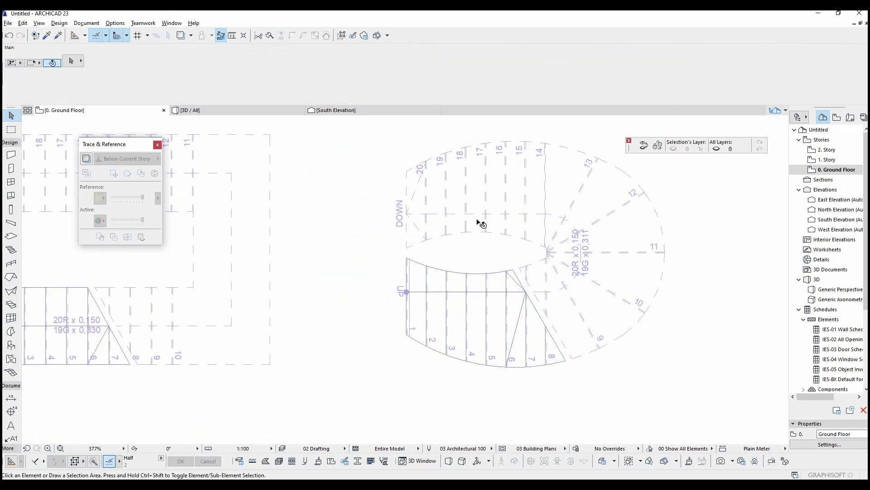
pyautogui.scroll(-3, 526, 204)
# Orbit the 3D model, then walk in close to the curved stair's treads
pyautogui.press('F3')
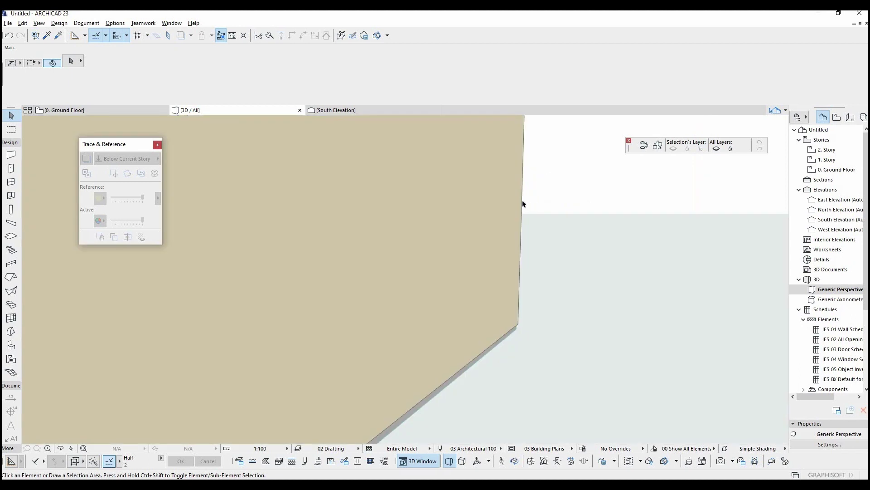
pyautogui.moveTo(522, 200)
pyautogui.keyDown('shift'); pyautogui.mouseDown(button='middle')
pyautogui.moveTo(415, 186)
pyautogui.moveTo(463, 388)
pyautogui.moveTo(408, 307)
pyautogui.moveTo(352, 305)
pyautogui.moveTo(367, 279)
pyautogui.mouseUp(button='middle'); pyautogui.keyUp('shift')
pyautogui.hotkey('shift', 'F3')
pyautogui.press('Up')
pyautogui.press('Up')
pyautogui.press('Up')
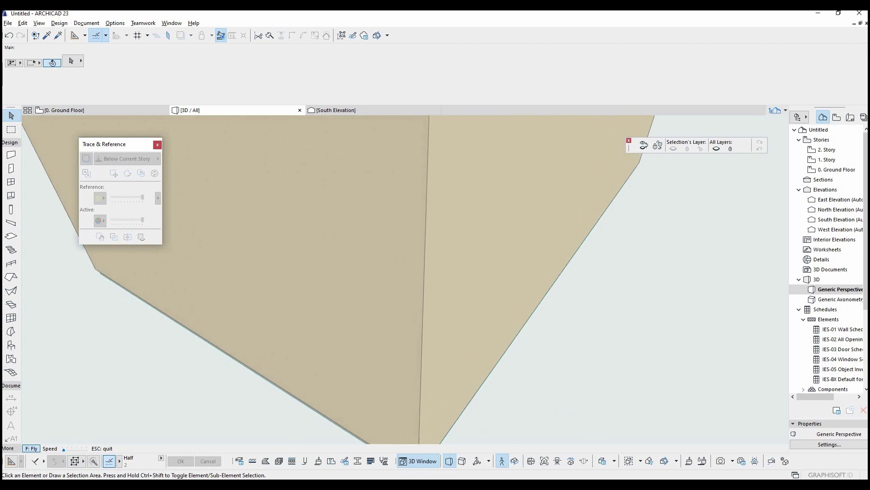
pyautogui.press('Left')
pyautogui.press('Left')
pyautogui.press('Left')
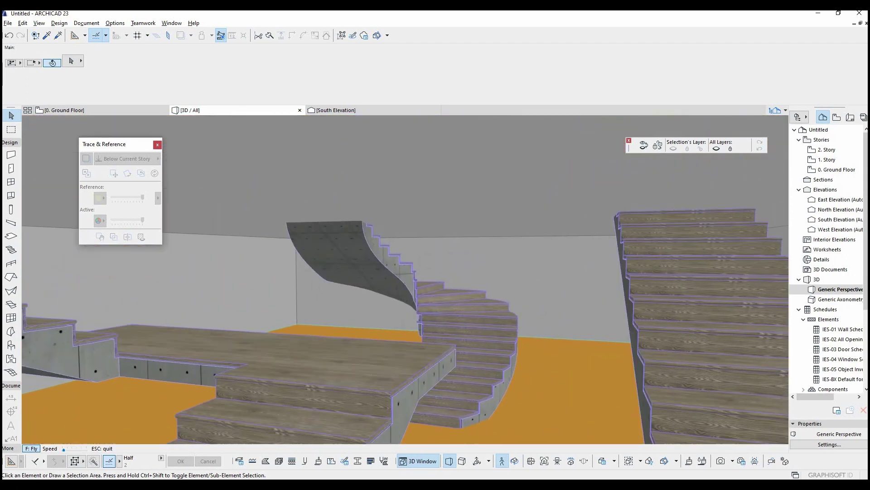
pyautogui.press('Up')
pyautogui.press('Up')
pyautogui.press('Up')
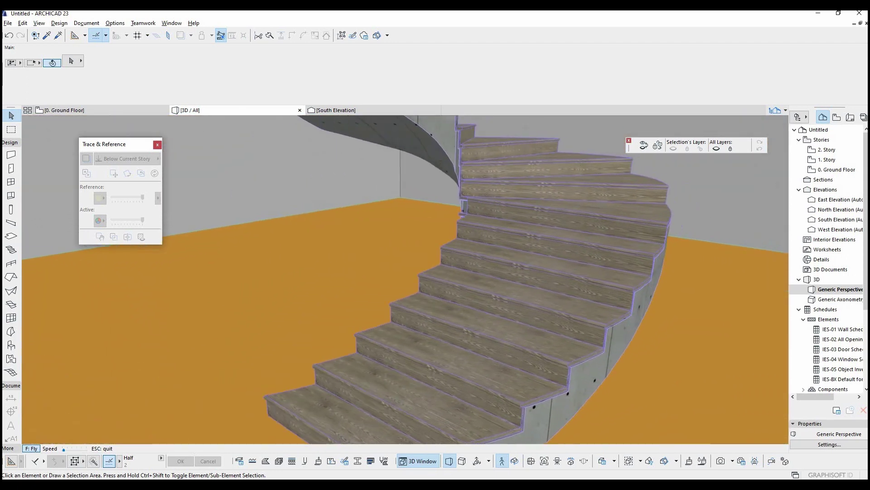
pyautogui.press('Up')
pyautogui.press('Up')
# Back away, turn toward the straight flights and landing, then return to the Ground Floor plan
pyautogui.press('Down')
pyautogui.press('Down')
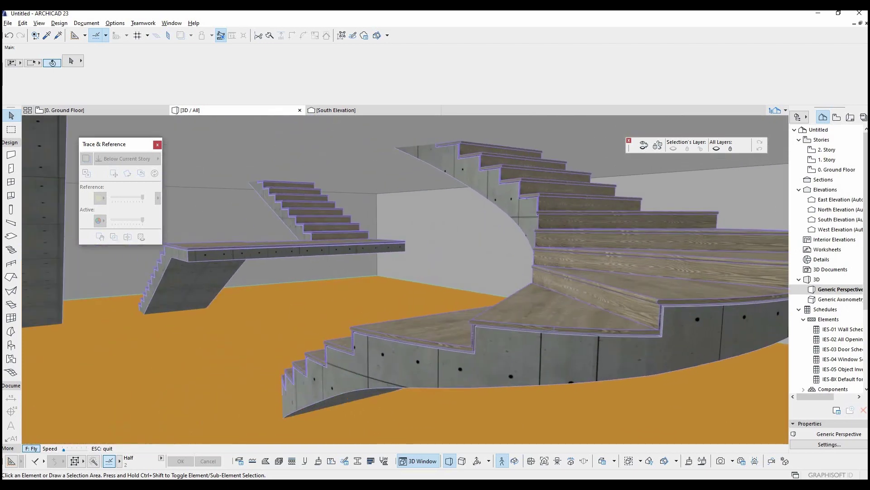
pyautogui.press('Down')
pyautogui.press('Down')
pyautogui.press('Right')
pyautogui.press('Right')
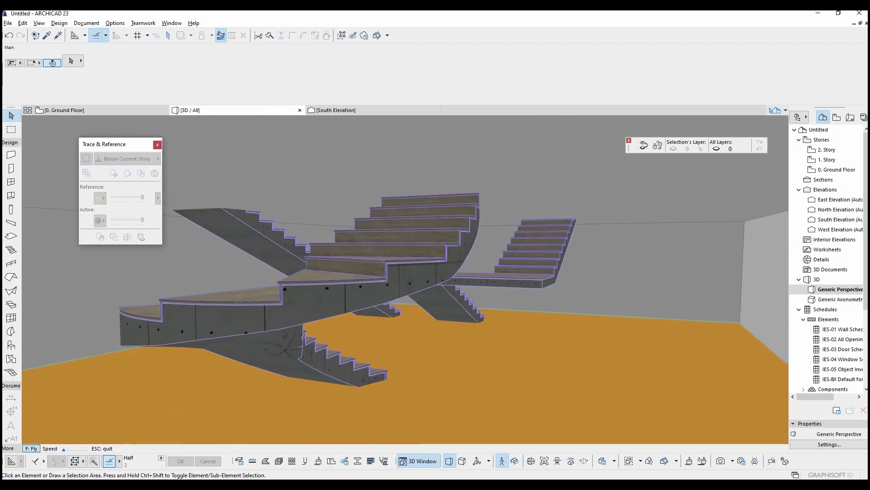
pyautogui.press('Right')
pyautogui.press('Right')
pyautogui.press('Escape')
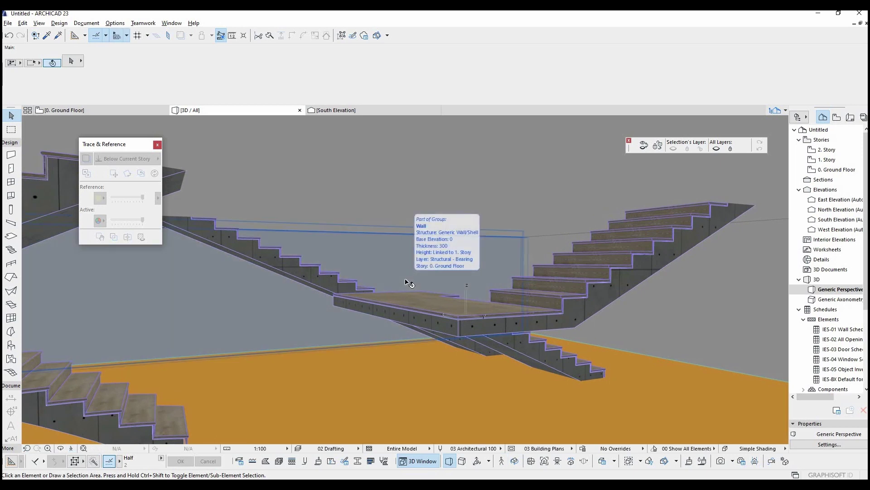
pyautogui.press('F2')
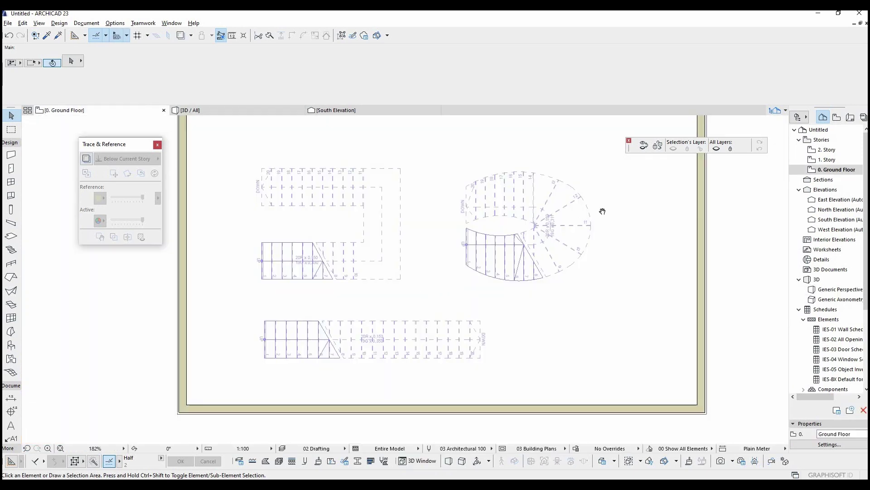
# Place a 6856 × 5248 rectangular opening over the curved stair and select it
pyautogui.moveTo(603, 211); pyautogui.dragTo(601, 225, button='middle')
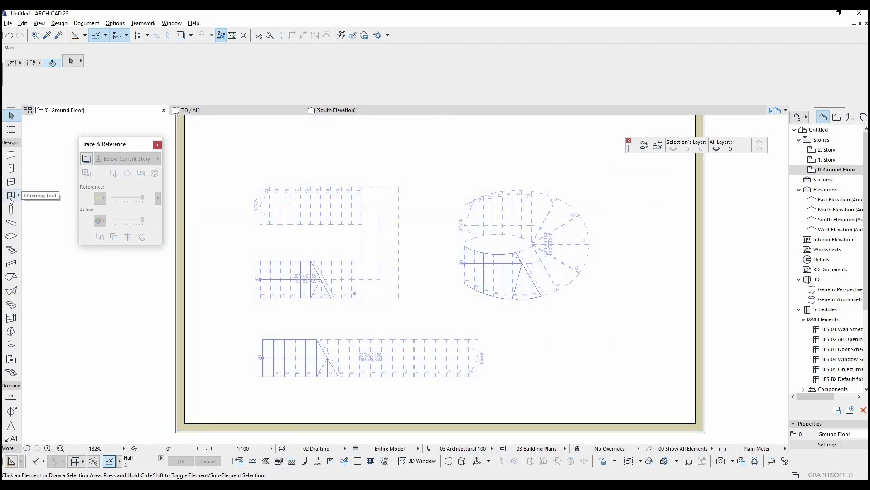
pyautogui.click(10, 197)
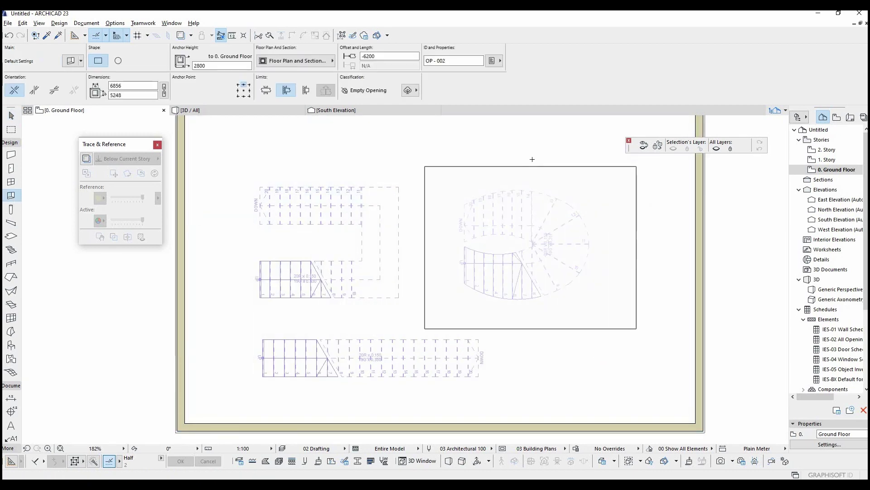
pyautogui.click(523, 218)
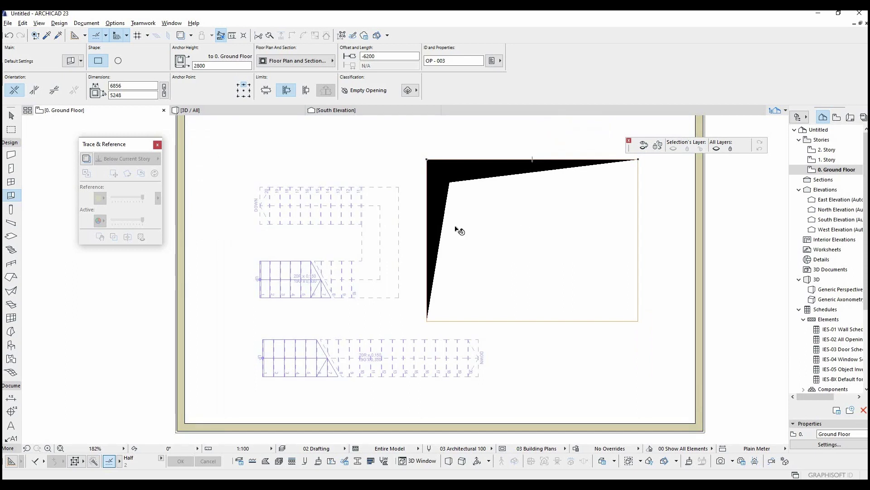
pyautogui.press('Escape')
pyautogui.hscroll(2, 545, 220)
pyautogui.scroll(1, 548, 226)
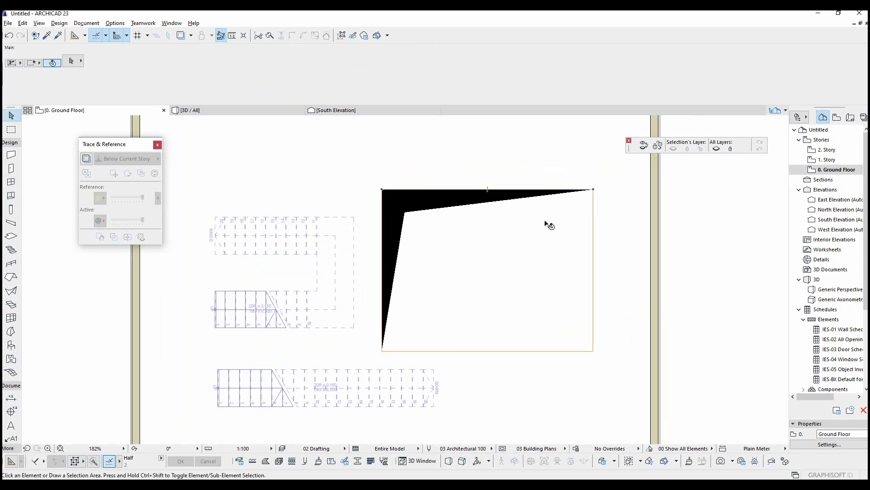
pyautogui.click(594, 189)
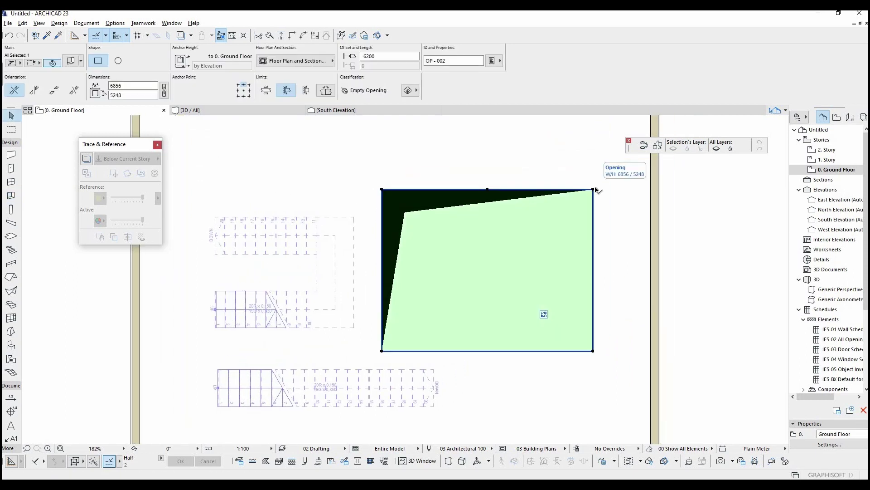
# Uncheck Cover Fills in the opening's Floor Plan and Section settings and confirm
pyautogui.hotkey('ctrl', 't')
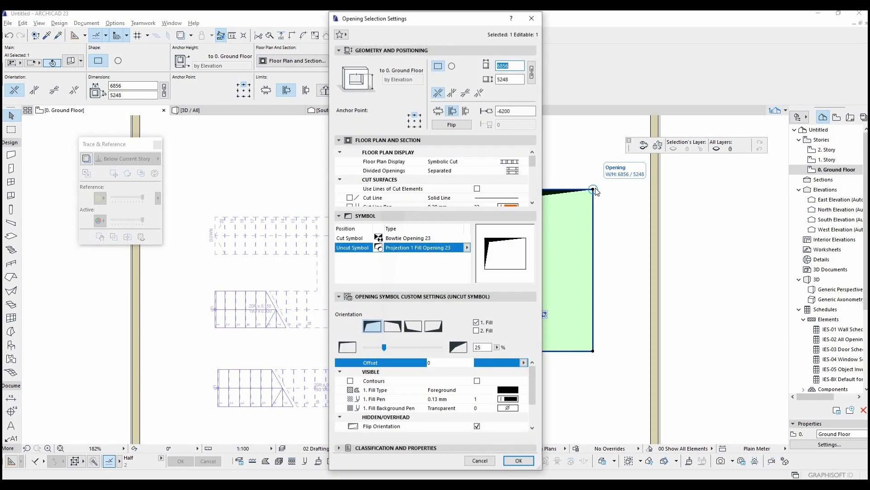
pyautogui.moveTo(531, 161); pyautogui.dragTo(530, 183)
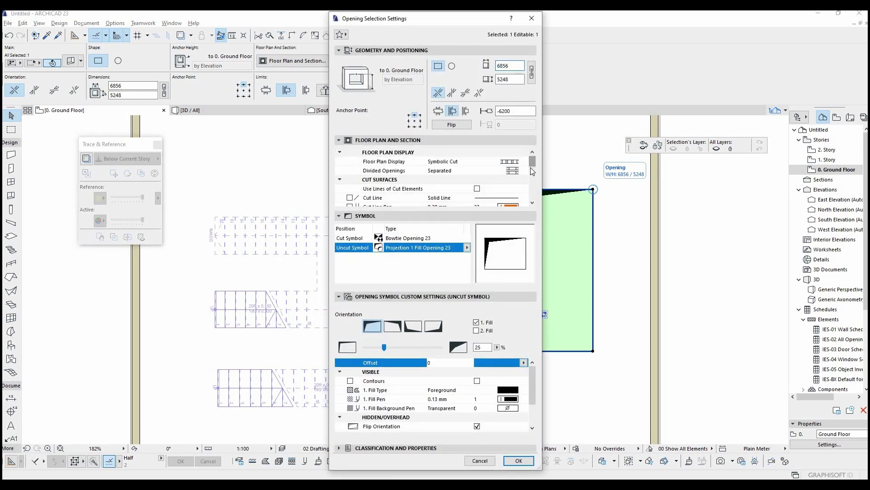
pyautogui.scroll(-3, 476, 180)
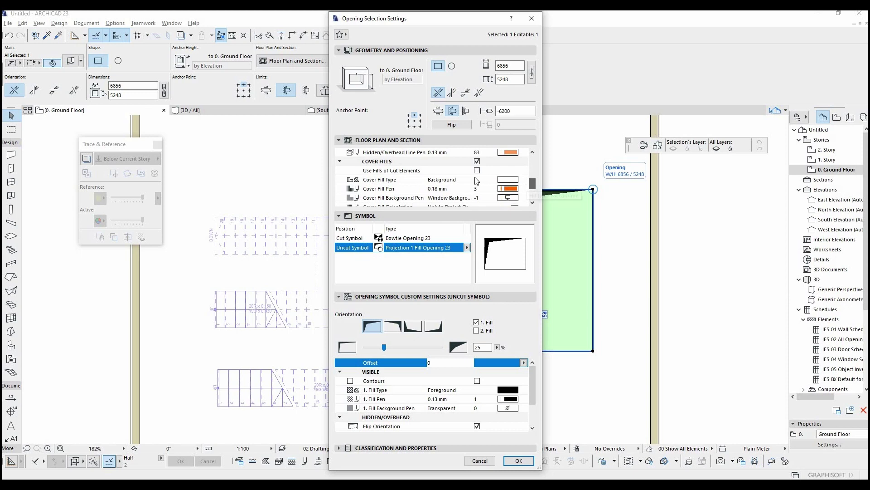
pyautogui.click(477, 162)
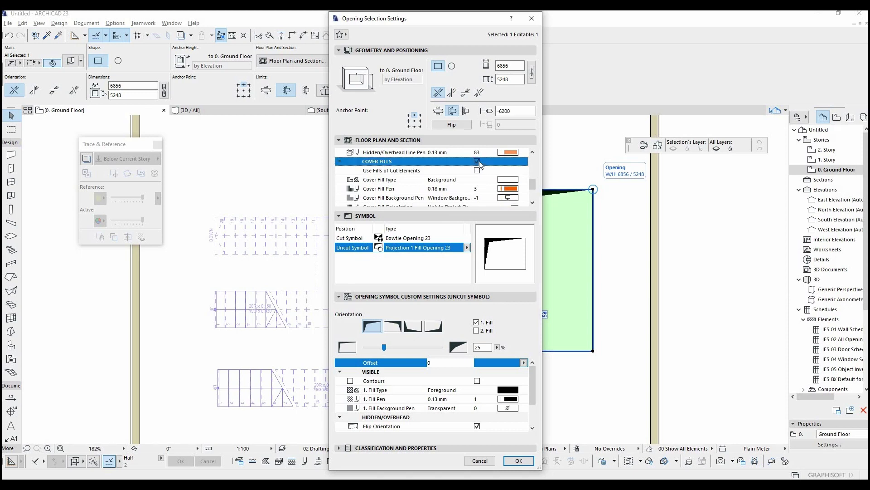
pyautogui.click(519, 460)
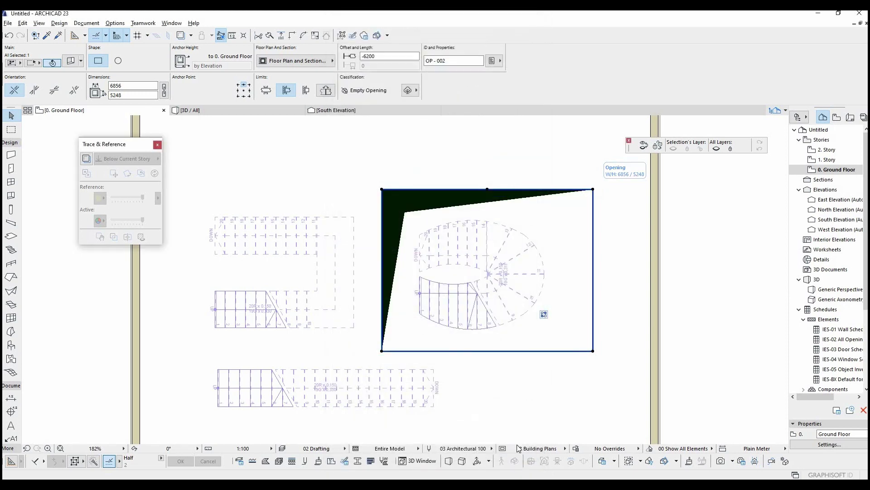
# Offset the opening's left and right edges in onto the curved stair
pyautogui.click(384, 238)
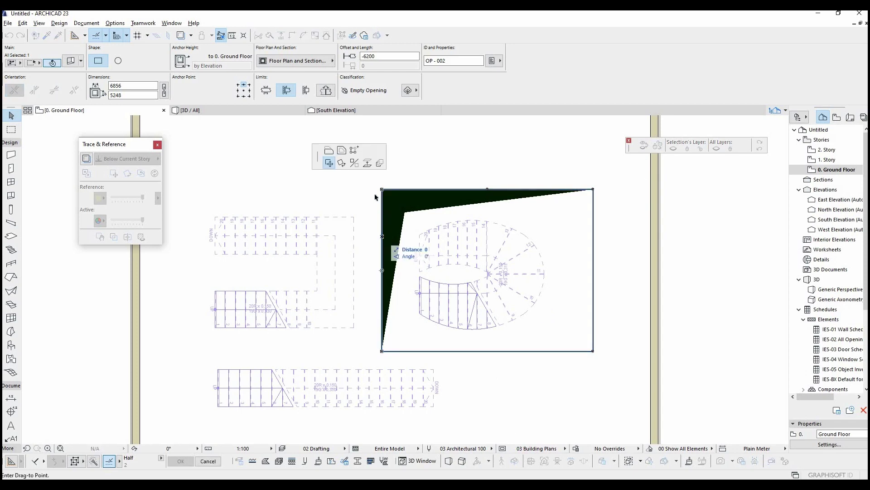
pyautogui.click(420, 232)
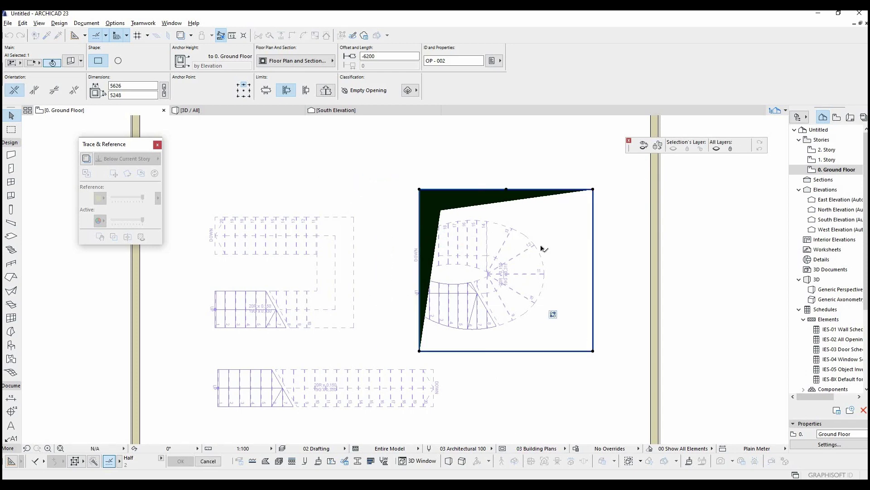
pyautogui.click(596, 243)
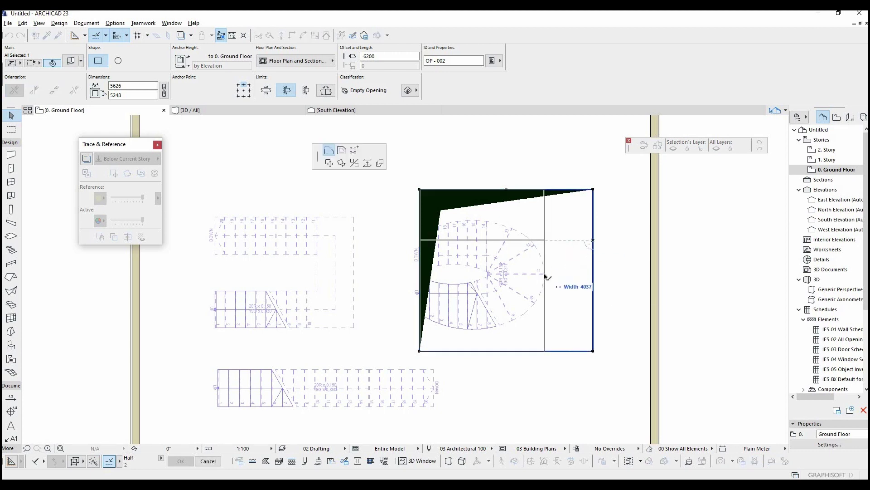
pyautogui.click(546, 277)
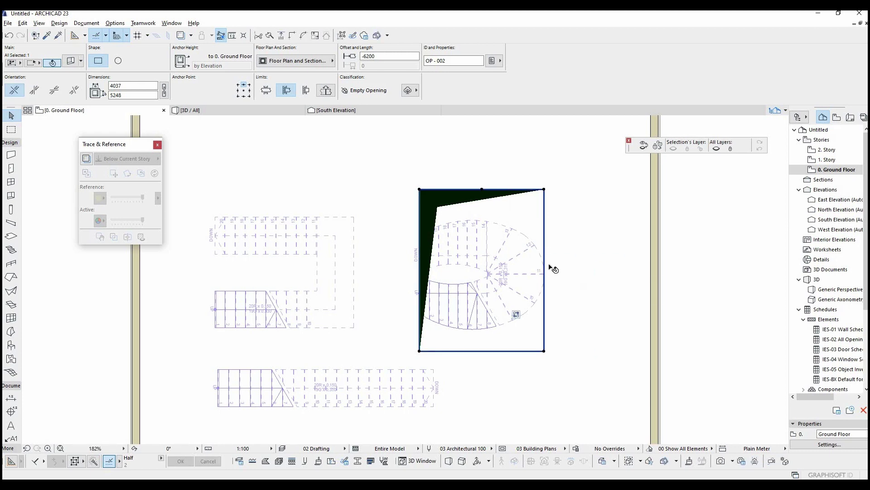
# Offset the top and bottom edges onto the stair, leaving a 4037 × 3524 opening
pyautogui.click(514, 189)
pyautogui.click(478, 220)
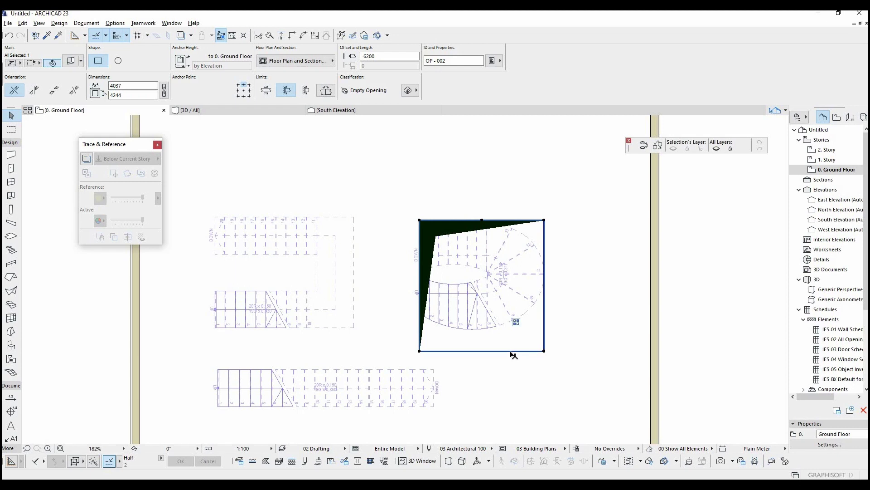
pyautogui.click(489, 351)
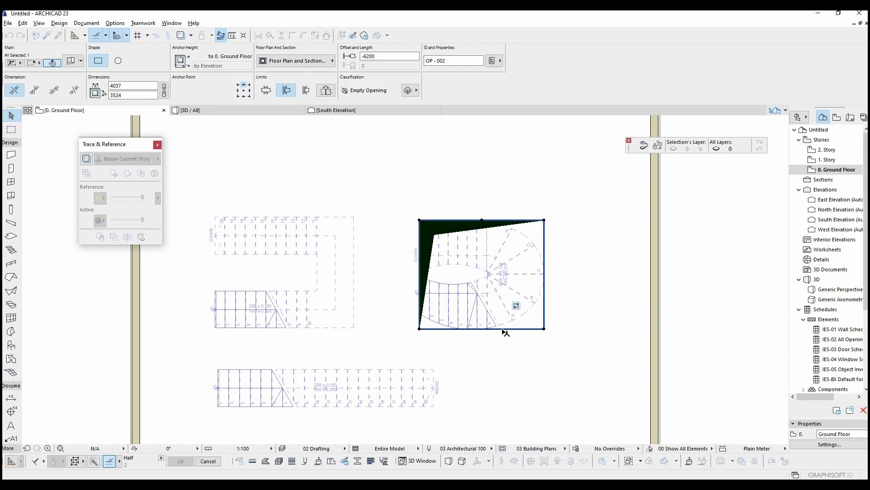
pyautogui.click(505, 329)
# Set the opening's Uncut Symbol fill to 0%, confirm, and deselect it
pyautogui.hotkey('ctrl', 't')
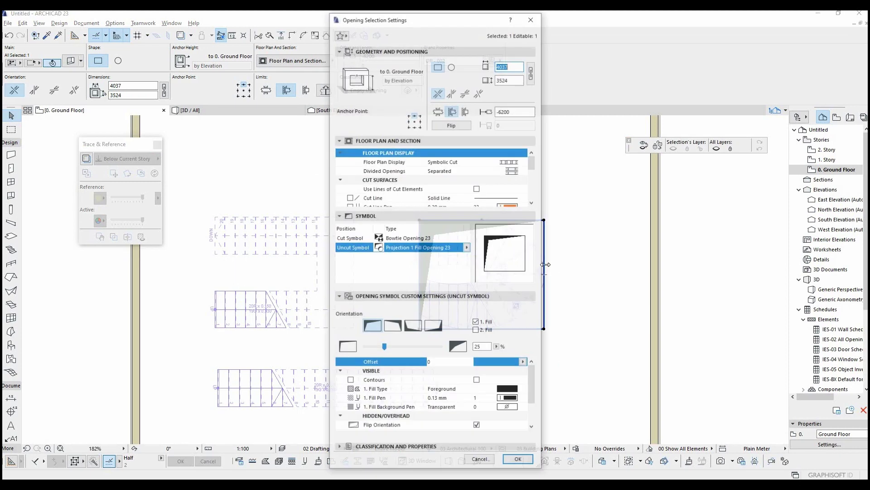
pyautogui.click(386, 347)
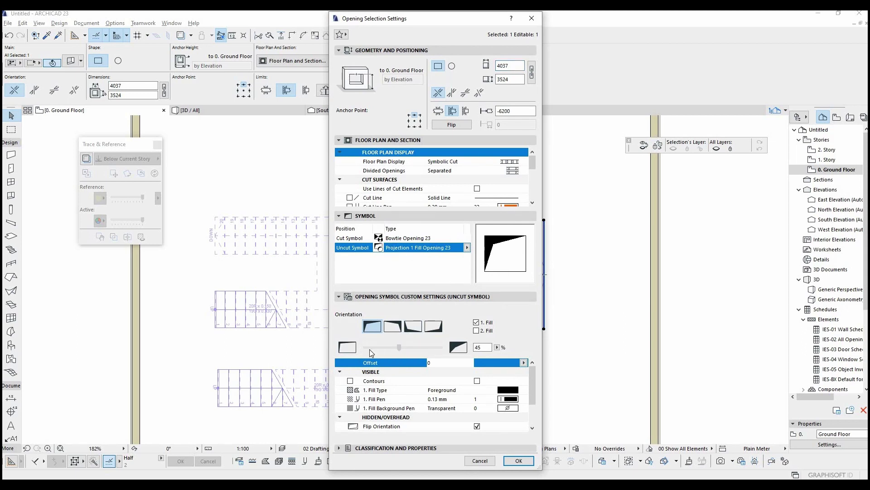
pyautogui.click(369, 349)
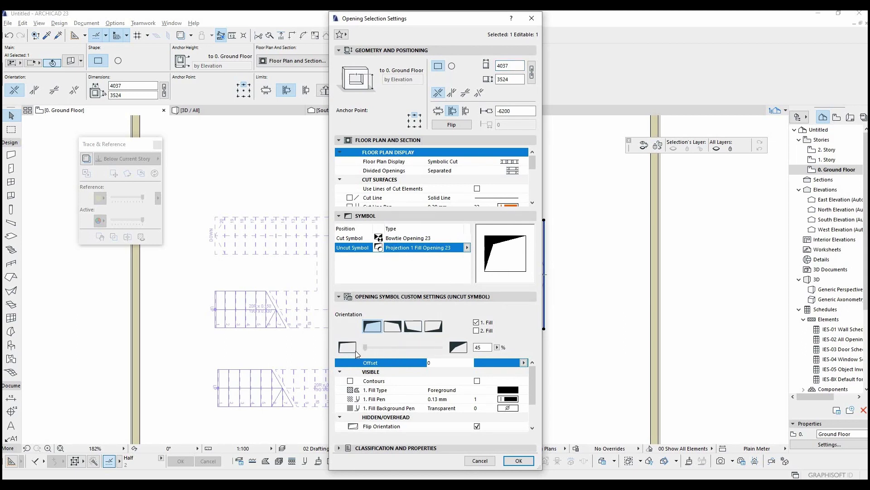
pyautogui.click(520, 461)
pyautogui.press('Escape')
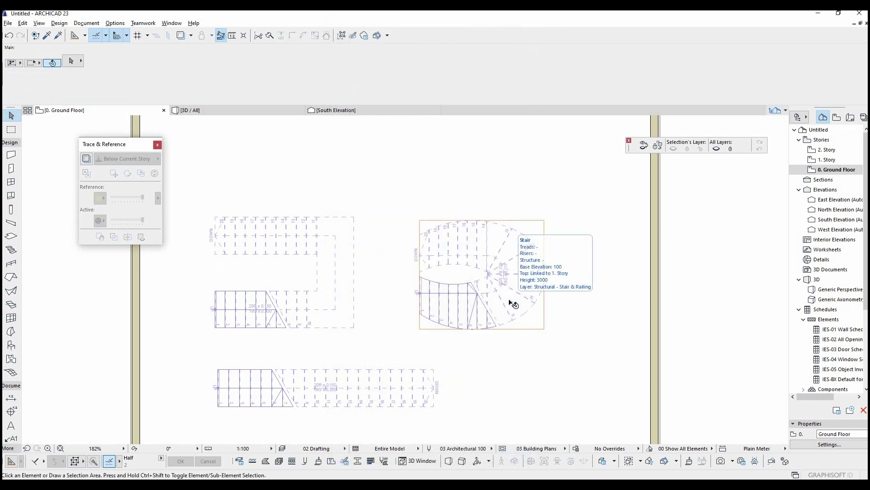
pyautogui.click(512, 303)
pyautogui.press('F3')
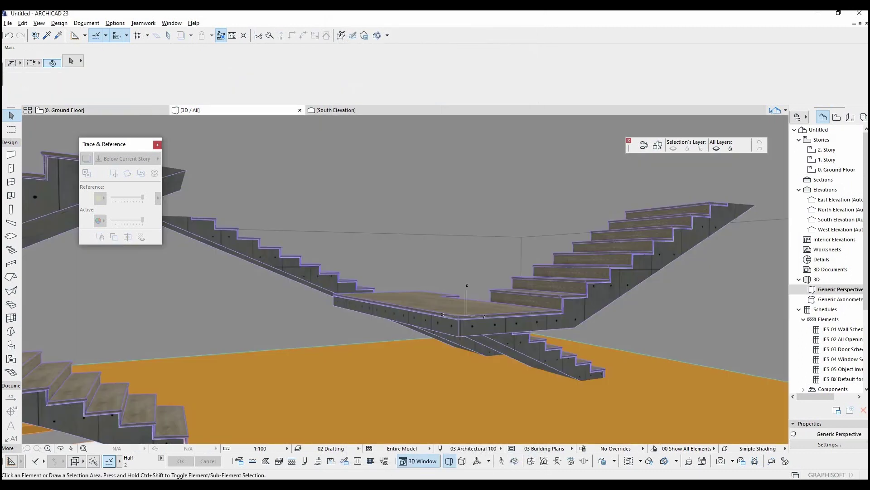
pyautogui.press('F9')
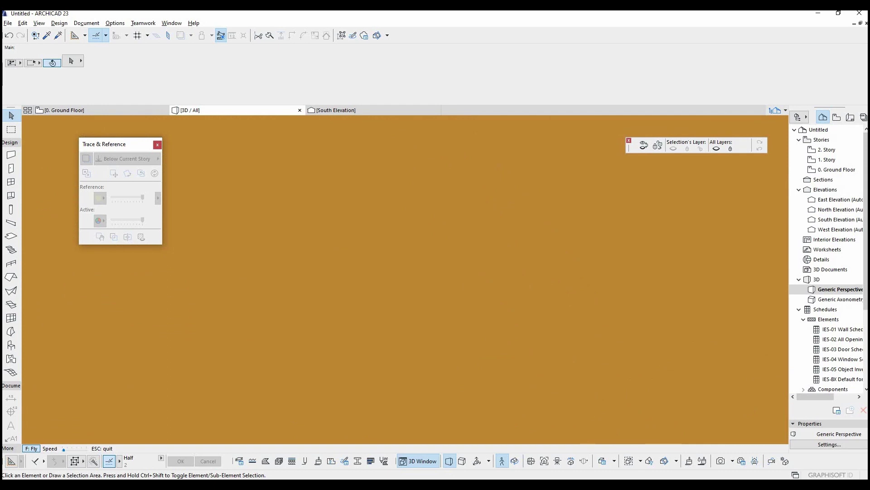
pyautogui.press('Escape')
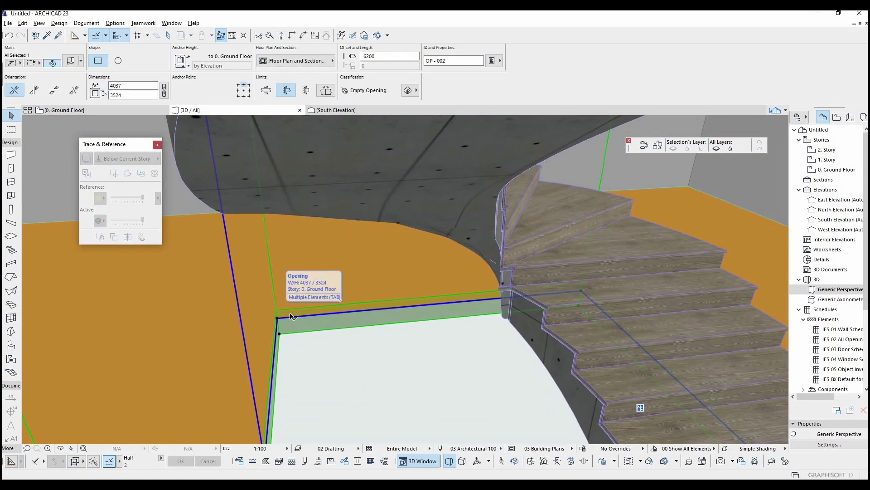
pyautogui.keyDown('shift'); pyautogui.moveTo(649, 409); pyautogui.dragTo(413, 357, button='middle'); pyautogui.keyUp('shift')
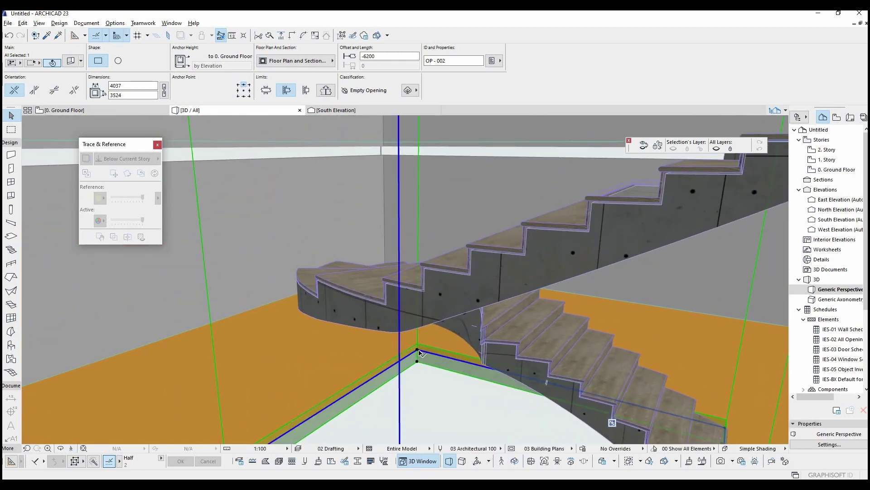
pyautogui.click(419, 351)
pyautogui.click(413, 218)
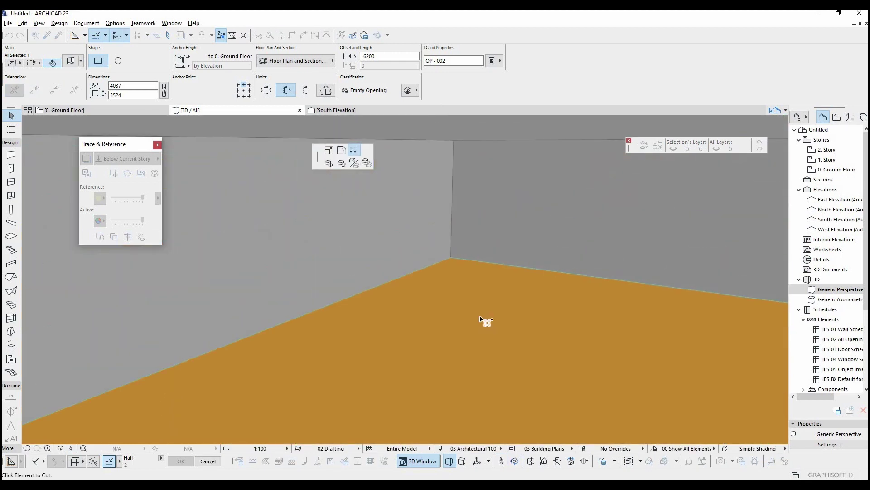
pyautogui.scroll(-3, 573, 326)
pyautogui.scroll(3, 579, 238)
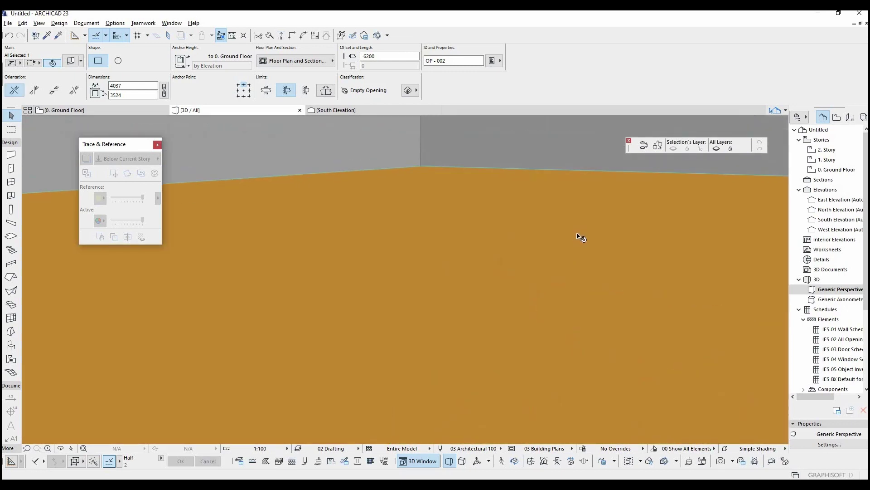
pyautogui.scroll(-3, 552, 266)
pyautogui.scroll(3, 557, 266)
pyautogui.hotkey('shift', 'F3')
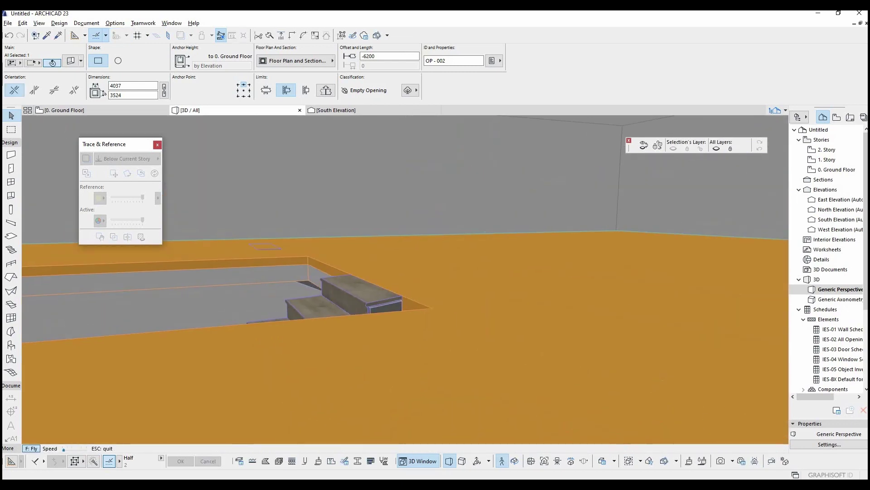
pyautogui.press('Up')
pyautogui.press('Up')
pyautogui.press('Up')
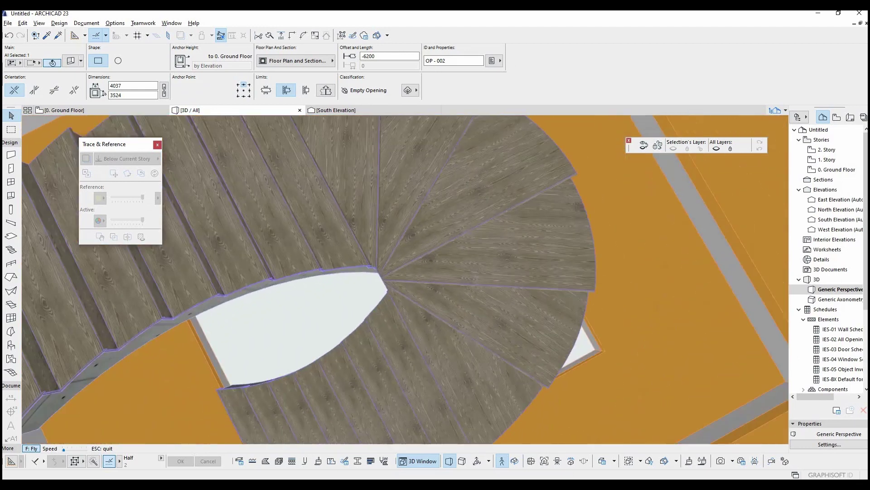
pyautogui.press('Escape')
pyautogui.moveTo(463, 224)
pyautogui.keyDown('shift'); pyautogui.mouseDown(button='middle')
pyautogui.moveTo(278, 243)
pyautogui.moveTo(549, 176)
pyautogui.mouseUp(button='middle'); pyautogui.keyUp('shift')
# Back on the Ground Floor plan, select the curved stair and open its settings
pyautogui.press('F2')
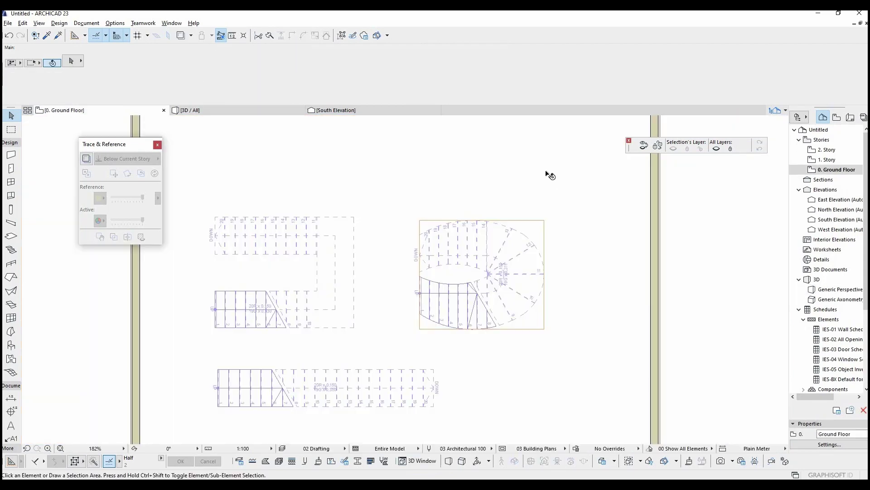
pyautogui.scroll(-2, 550, 175)
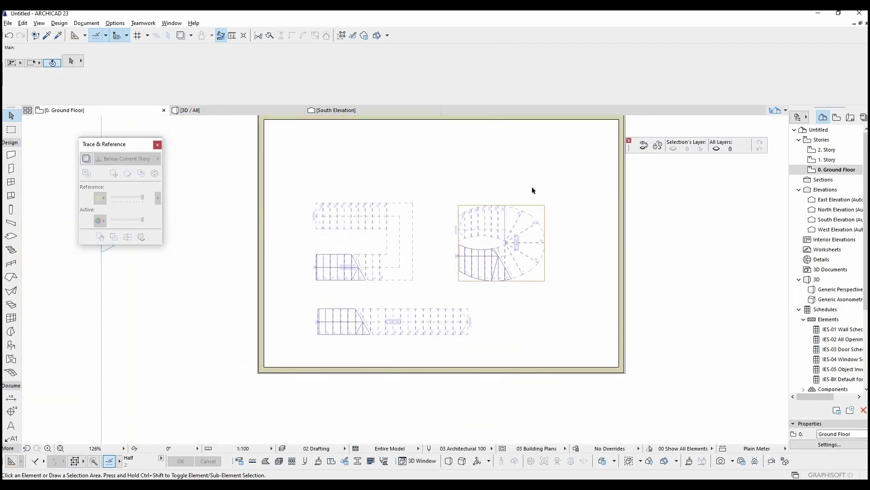
pyautogui.moveTo(518, 225); pyautogui.dragTo(511, 250, button='middle')
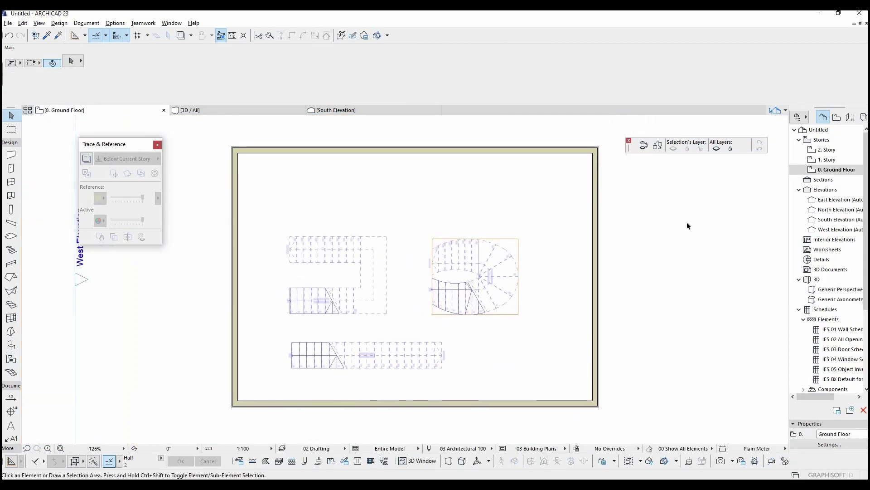
pyautogui.scroll(1, 741, 292)
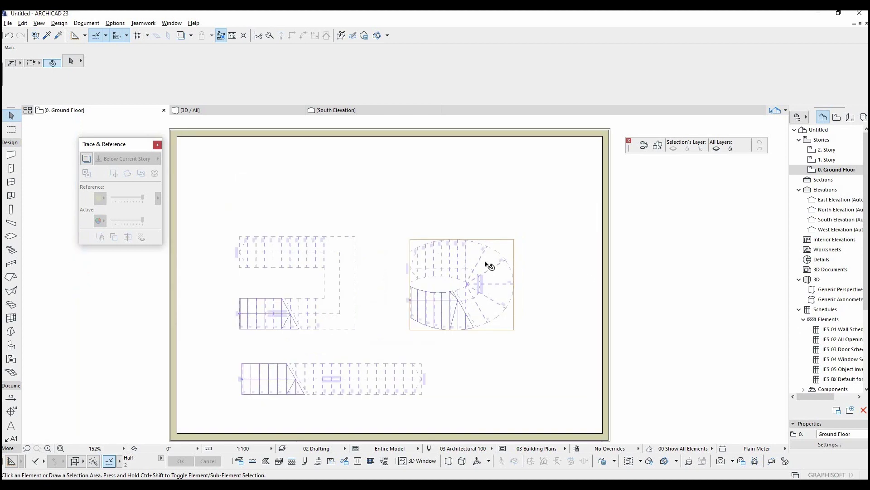
pyautogui.click(466, 259)
pyautogui.scroll(3, 469, 262)
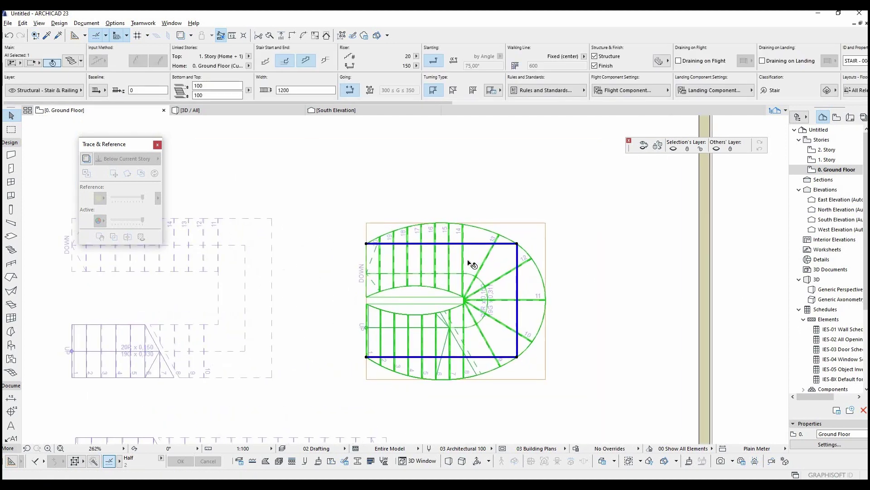
pyautogui.doubleClick(468, 264)
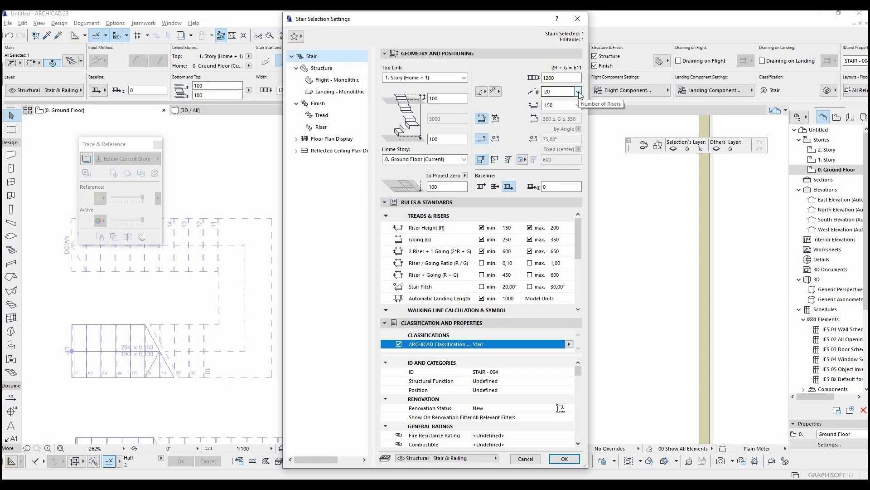
# Enable the Riser Height rule with a 150 minimum and 200 maximum in Rules & Standards
pyautogui.click(553, 107)
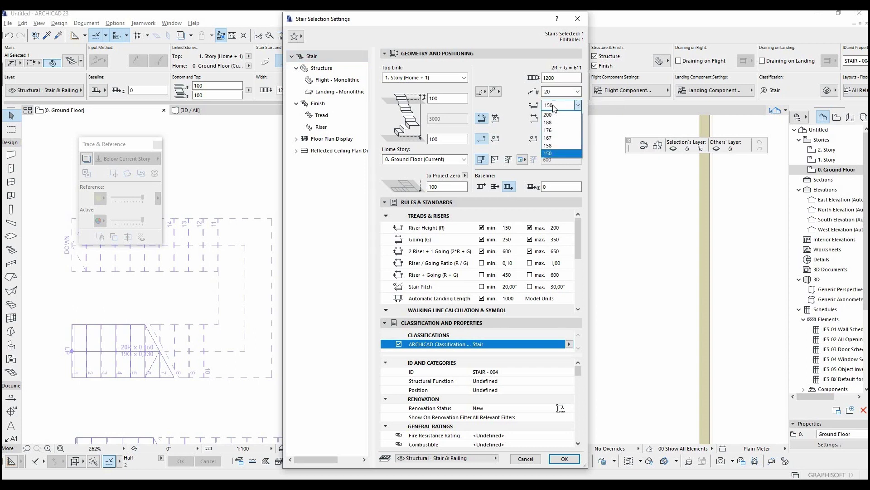
pyautogui.click(553, 107)
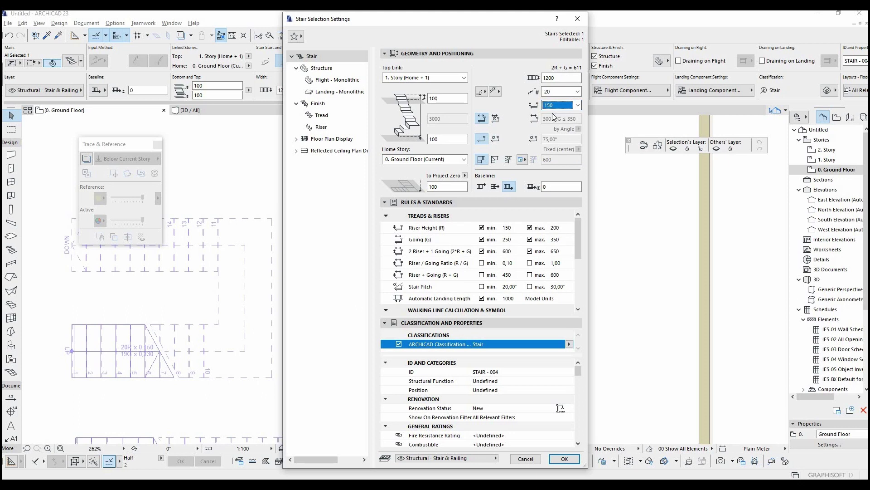
pyautogui.click(579, 225)
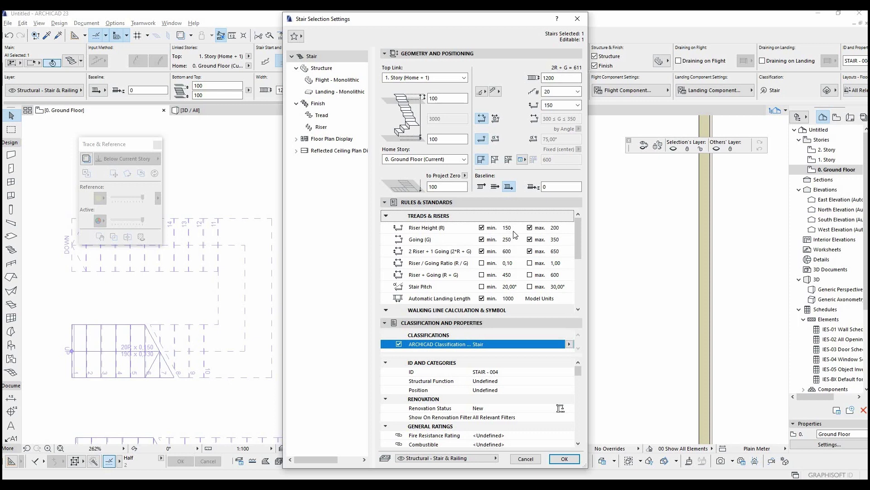
pyautogui.click(530, 229)
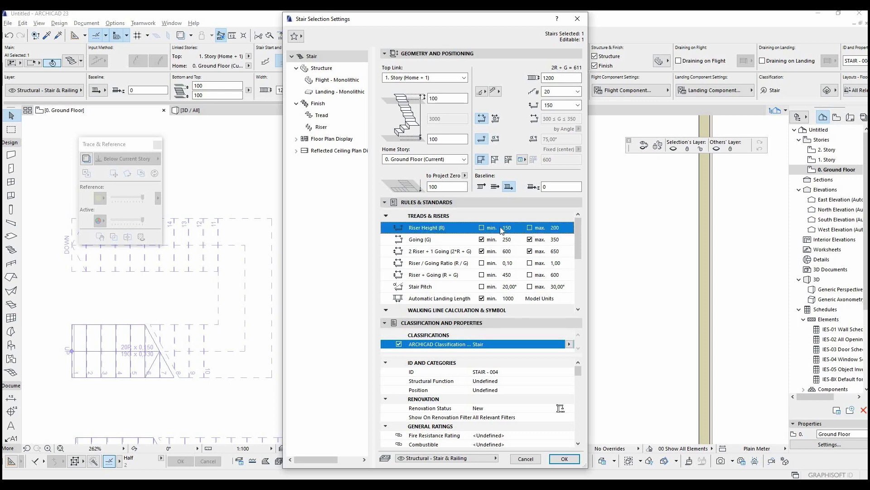
pyautogui.click(531, 229)
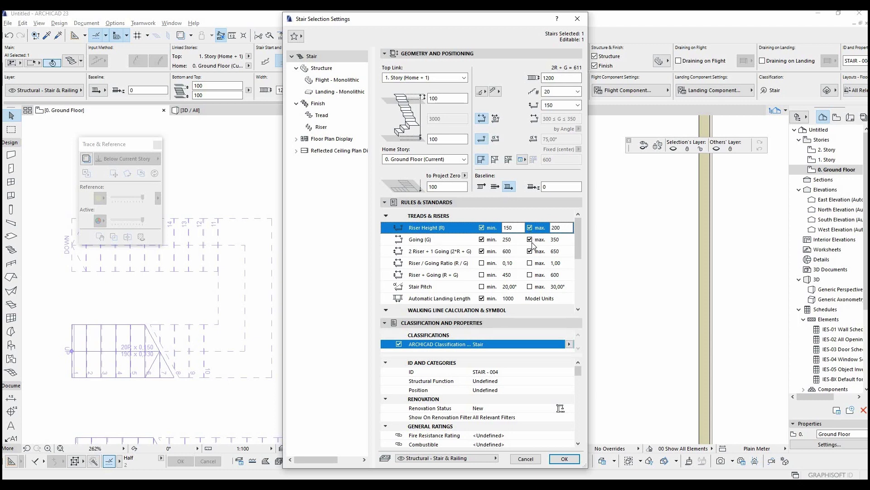
pyautogui.moveTo(579, 234)
pyautogui.mouseDown()
pyautogui.moveTo(579, 249)
pyautogui.moveTo(587, 222)
pyautogui.mouseUp()
# Set the stair's Top Link to Not Linked with a 4000 height and confirm
pyautogui.click(442, 79)
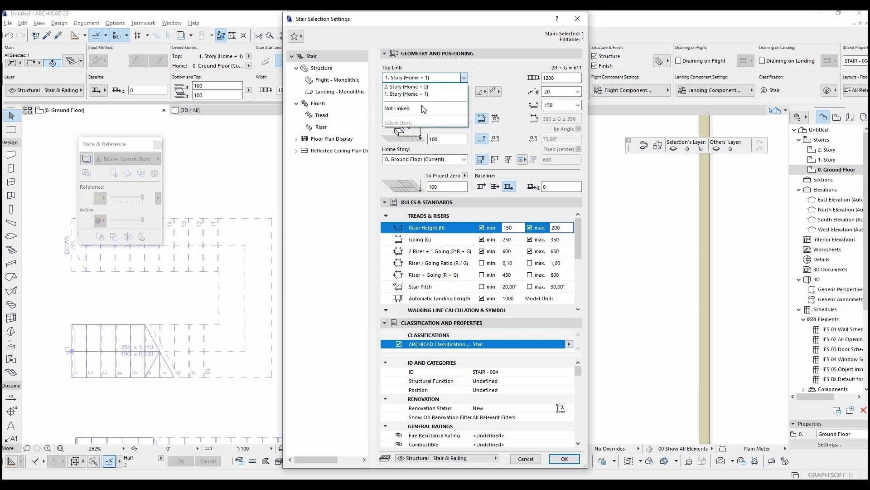
pyautogui.click(422, 110)
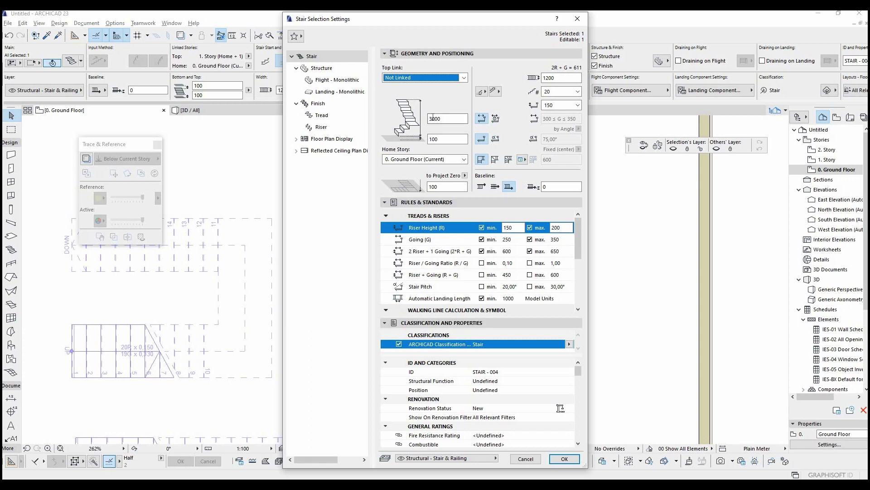
pyautogui.click(431, 118)
pyautogui.write('4000')
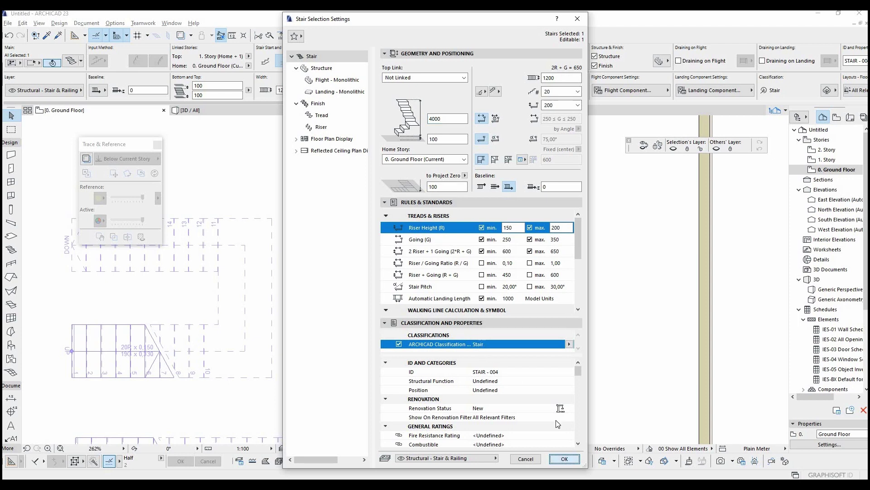
pyautogui.click(562, 459)
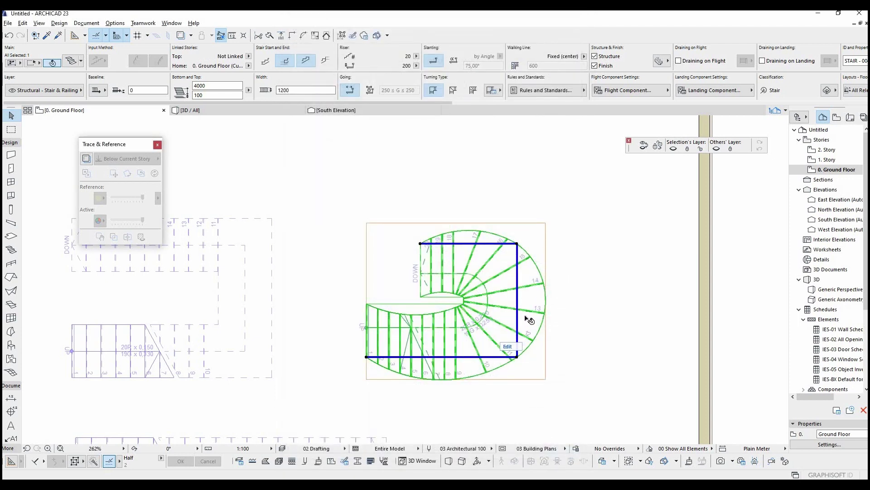
# Inspect the curved stair in 3D from several angles, showing its full 4000 mm rise
pyautogui.press('Escape')
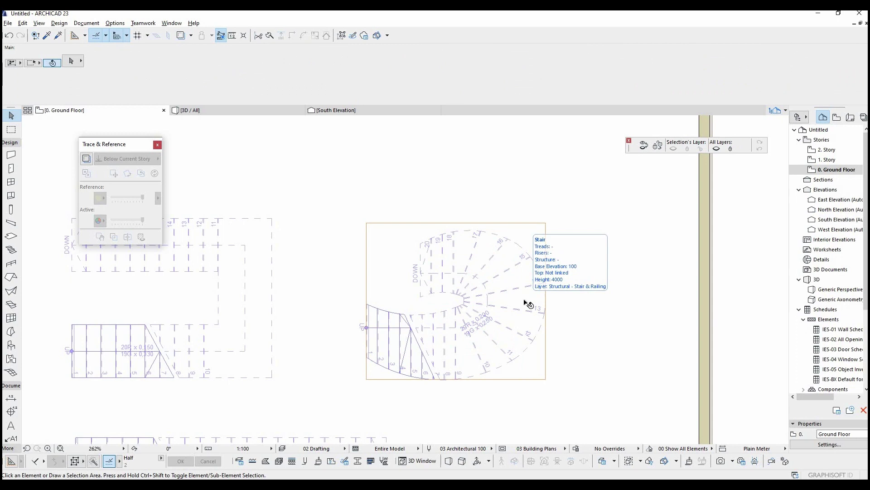
pyautogui.hotkey('shift', 'F3')
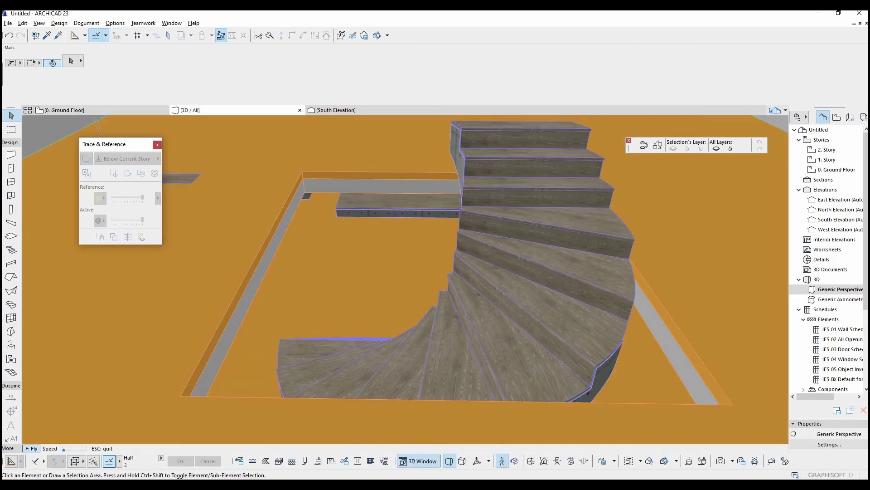
pyautogui.press('Down')
pyautogui.press('Down')
pyautogui.press('Down')
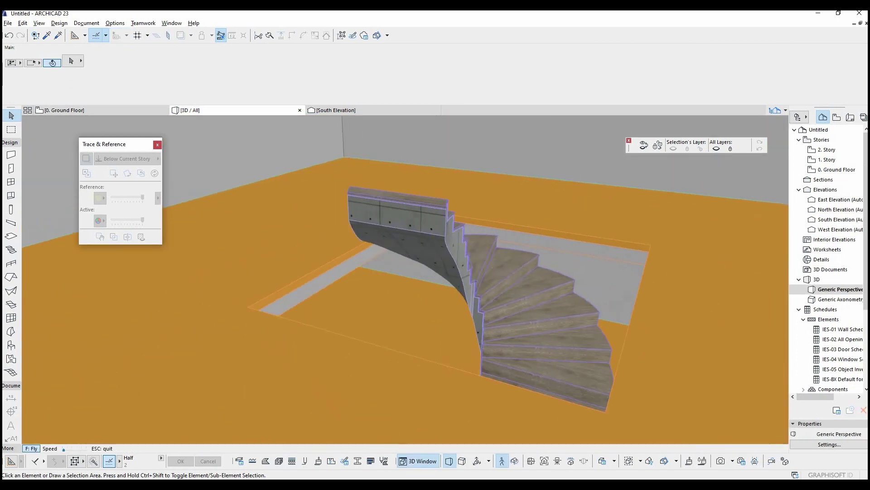
pyautogui.press('Right')
pyautogui.press('Escape')
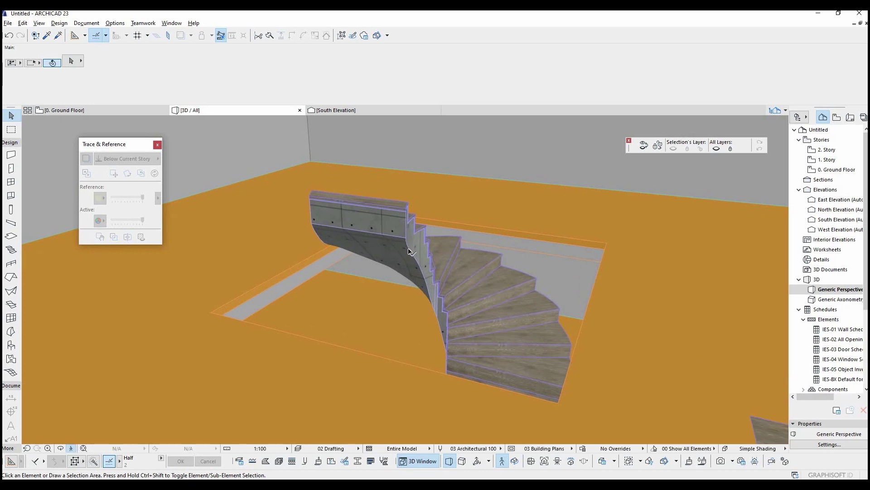
pyautogui.click(408, 252)
pyautogui.moveTo(409, 252)
pyautogui.keyDown('shift'); pyautogui.mouseDown(button='middle')
pyautogui.moveTo(246, 267)
pyautogui.moveTo(359, 220)
pyautogui.mouseUp(button='middle'); pyautogui.keyUp('shift')
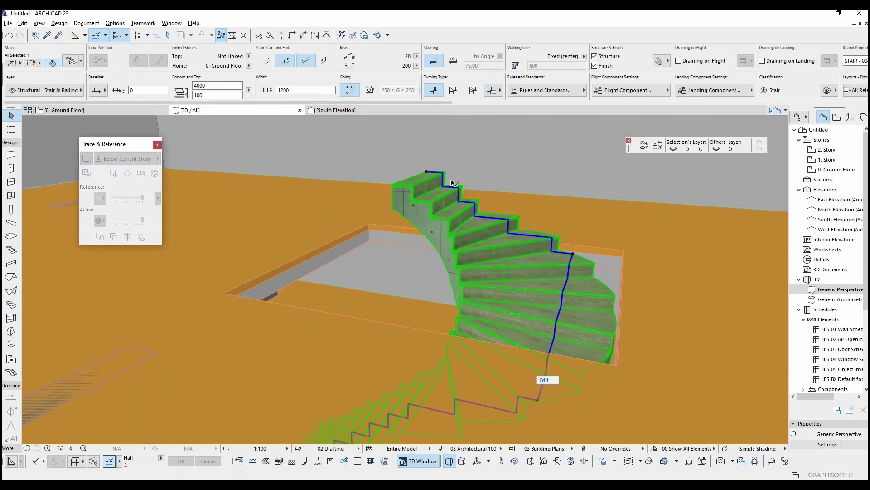
pyautogui.scroll(2, 452, 182)
# Drag the stair's top node straight down to 3681 mm, giving 184 mm risers
pyautogui.click(414, 168)
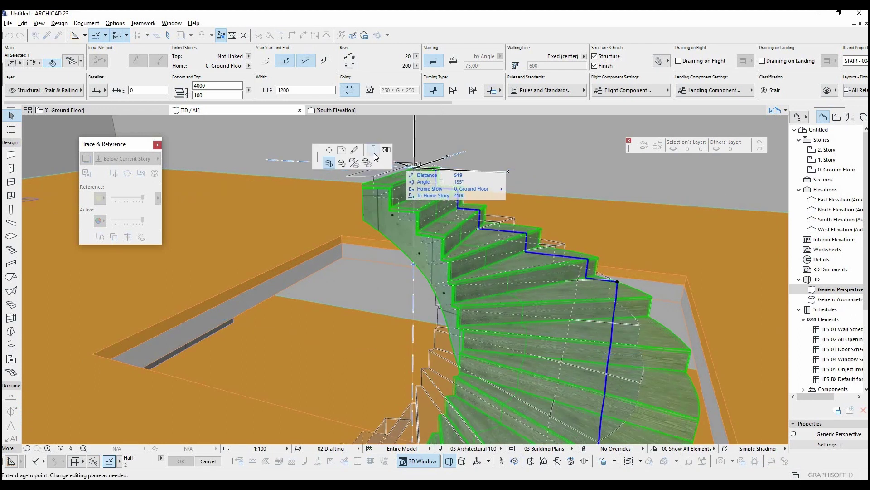
pyautogui.click(373, 149)
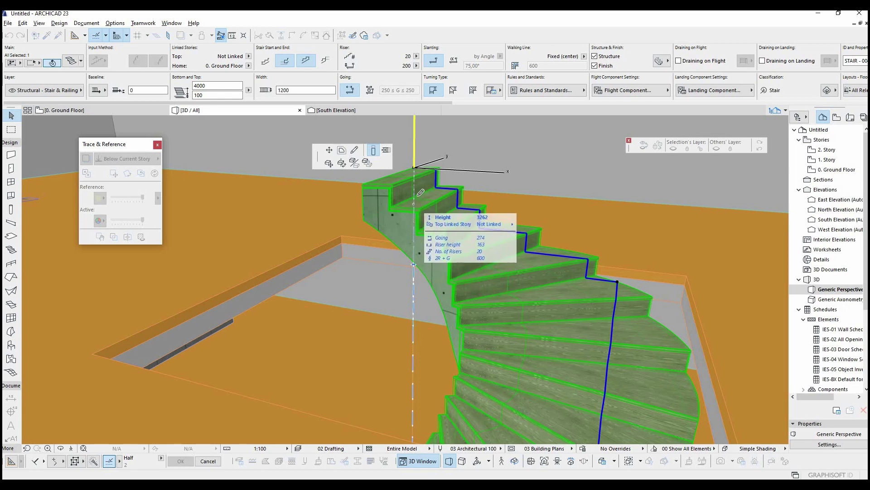
pyautogui.click(415, 163)
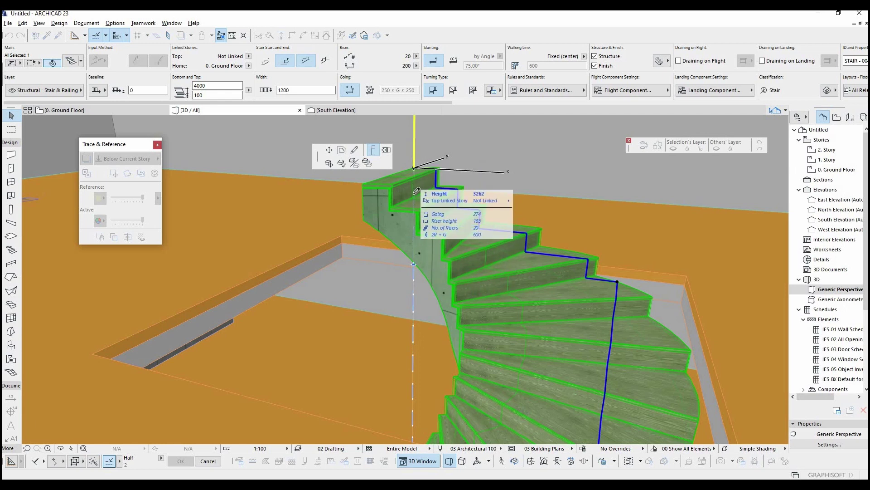
pyautogui.click(414, 196)
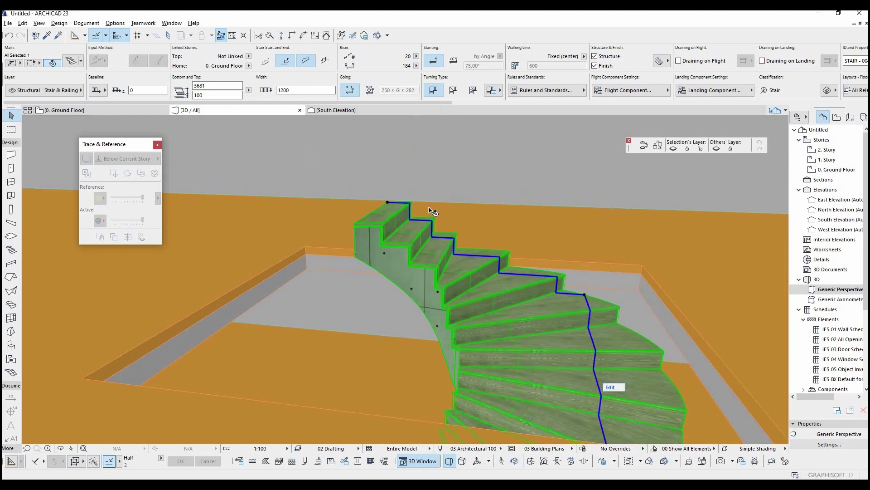
pyautogui.hotkey('ctrl', 't')
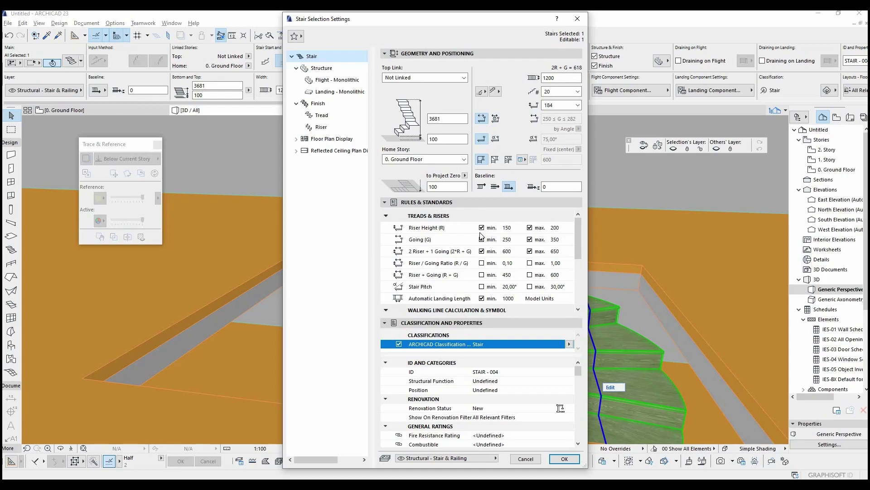
# Set the stair's minimum and maximum going to 300 mm, giving 22 risers of 167 mm
pyautogui.click(510, 241)
pyautogui.write('3')
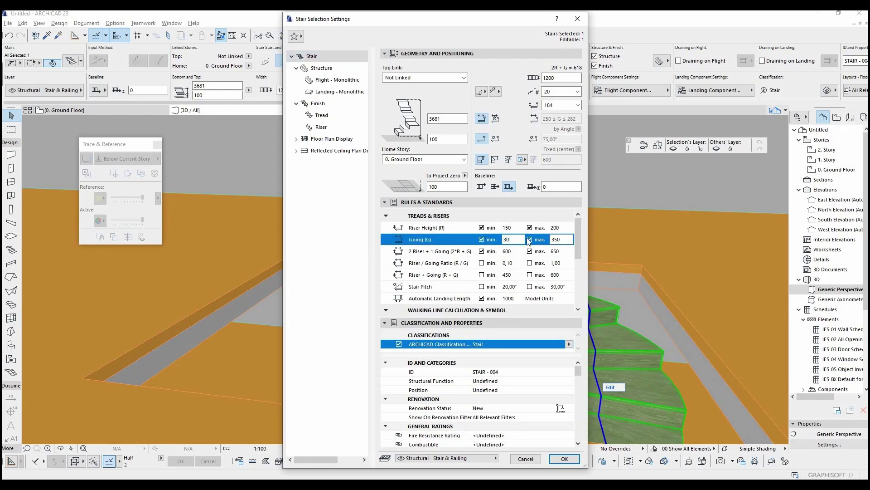
pyautogui.write('0')
pyautogui.press('Tab')
pyautogui.write('3')
pyautogui.write('300')
pyautogui.press('Tab')
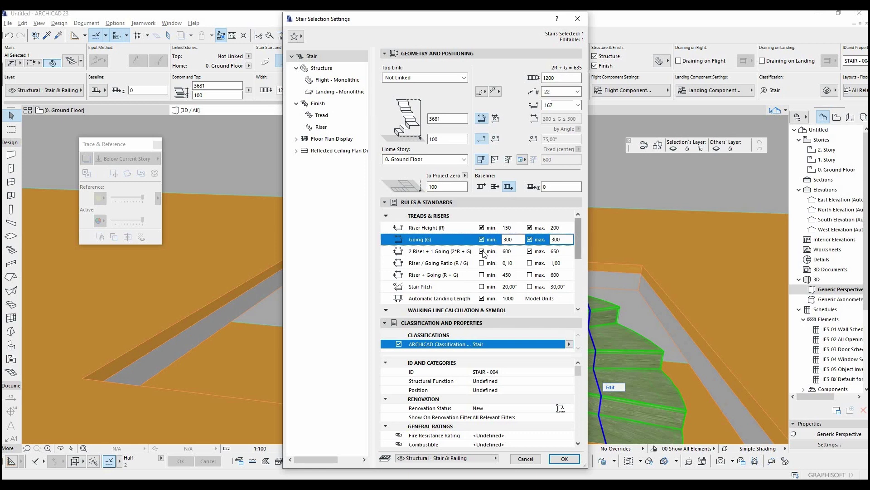
pyautogui.click(556, 460)
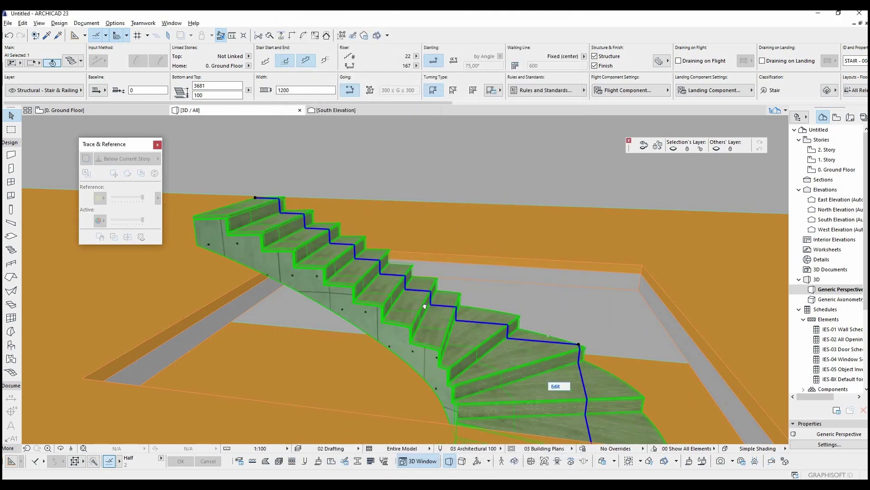
pyautogui.press('F2')
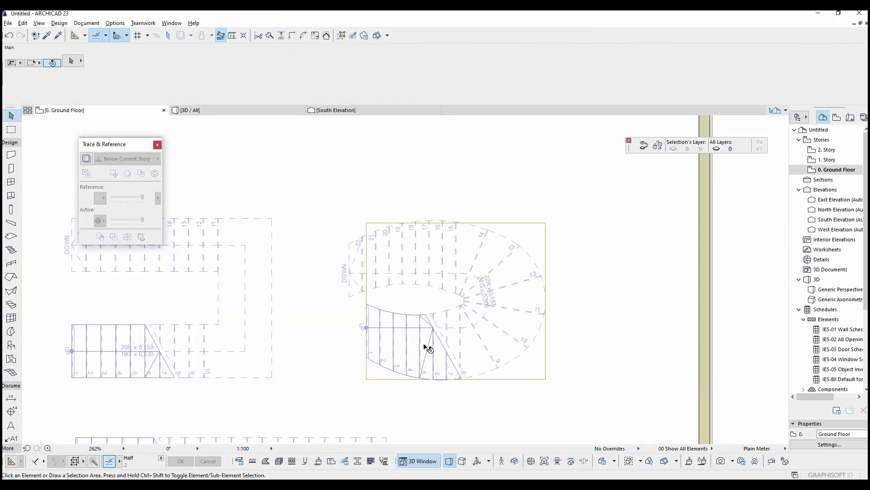
pyautogui.scroll(3, 408, 360)
pyautogui.scroll(2, 404, 369)
# Measure one curved-stair tread on the Ground Floor plan, confirming it spans 300 mm
pyautogui.press('m')
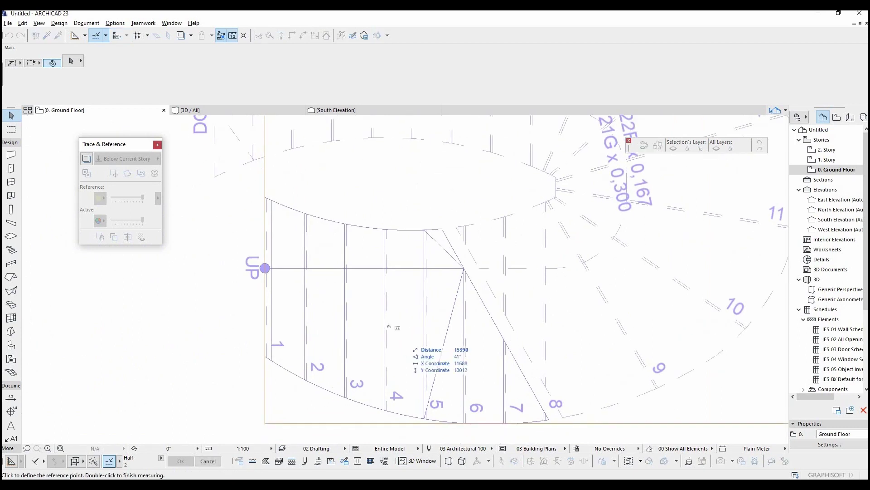
pyautogui.click(383, 268)
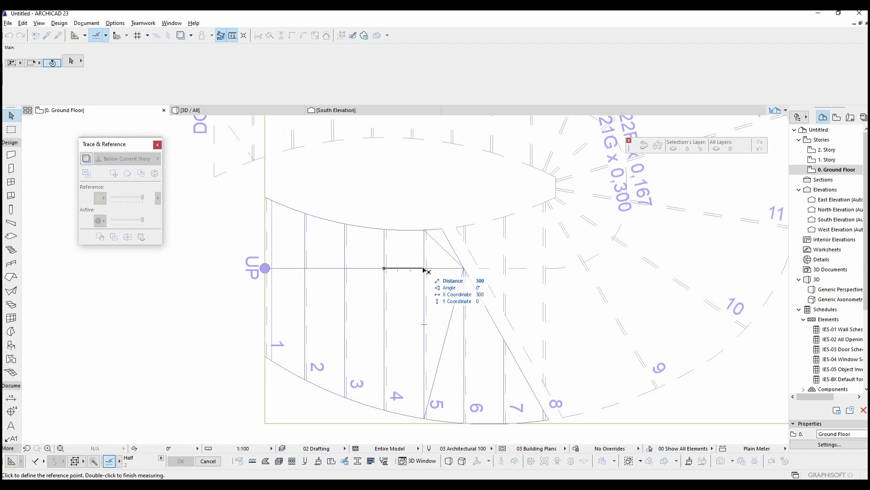
pyautogui.doubleClick(424, 268)
pyautogui.scroll(-1, 424, 271)
pyautogui.scroll(-2, 425, 271)
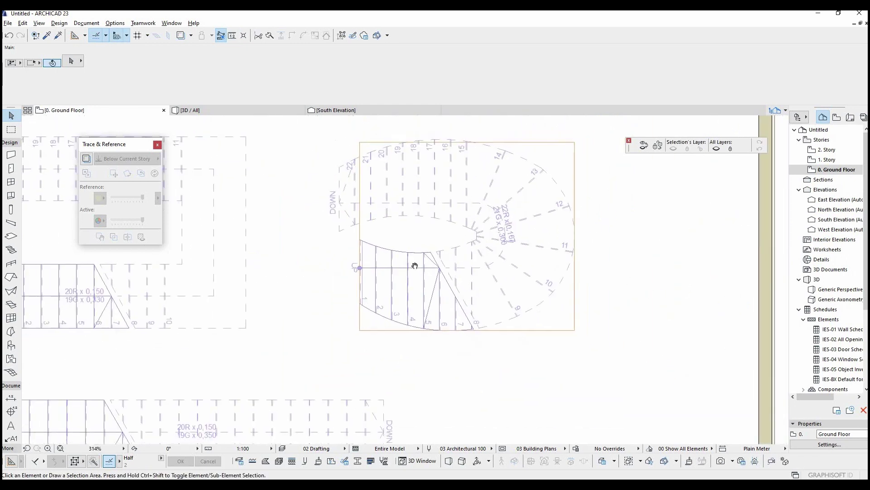
pyautogui.scroll(-2, 429, 272)
pyautogui.scroll(-1, 457, 279)
pyautogui.moveTo(457, 279); pyautogui.dragTo(470, 287, button='middle')
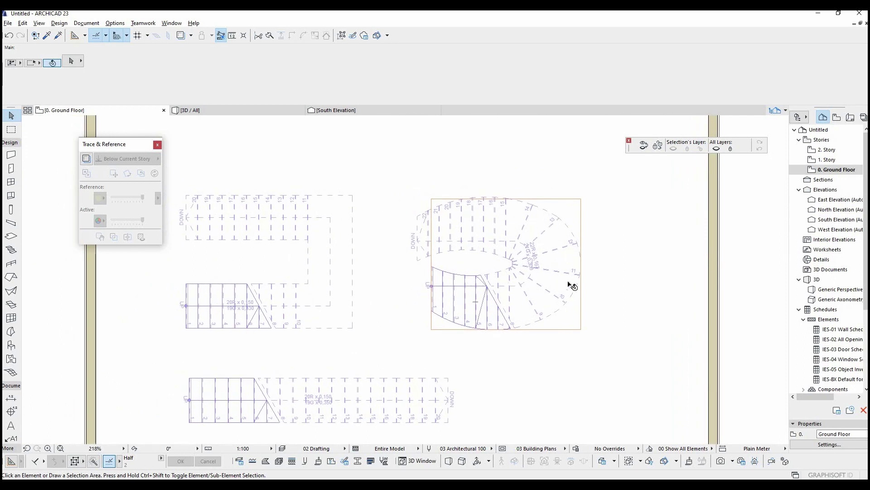